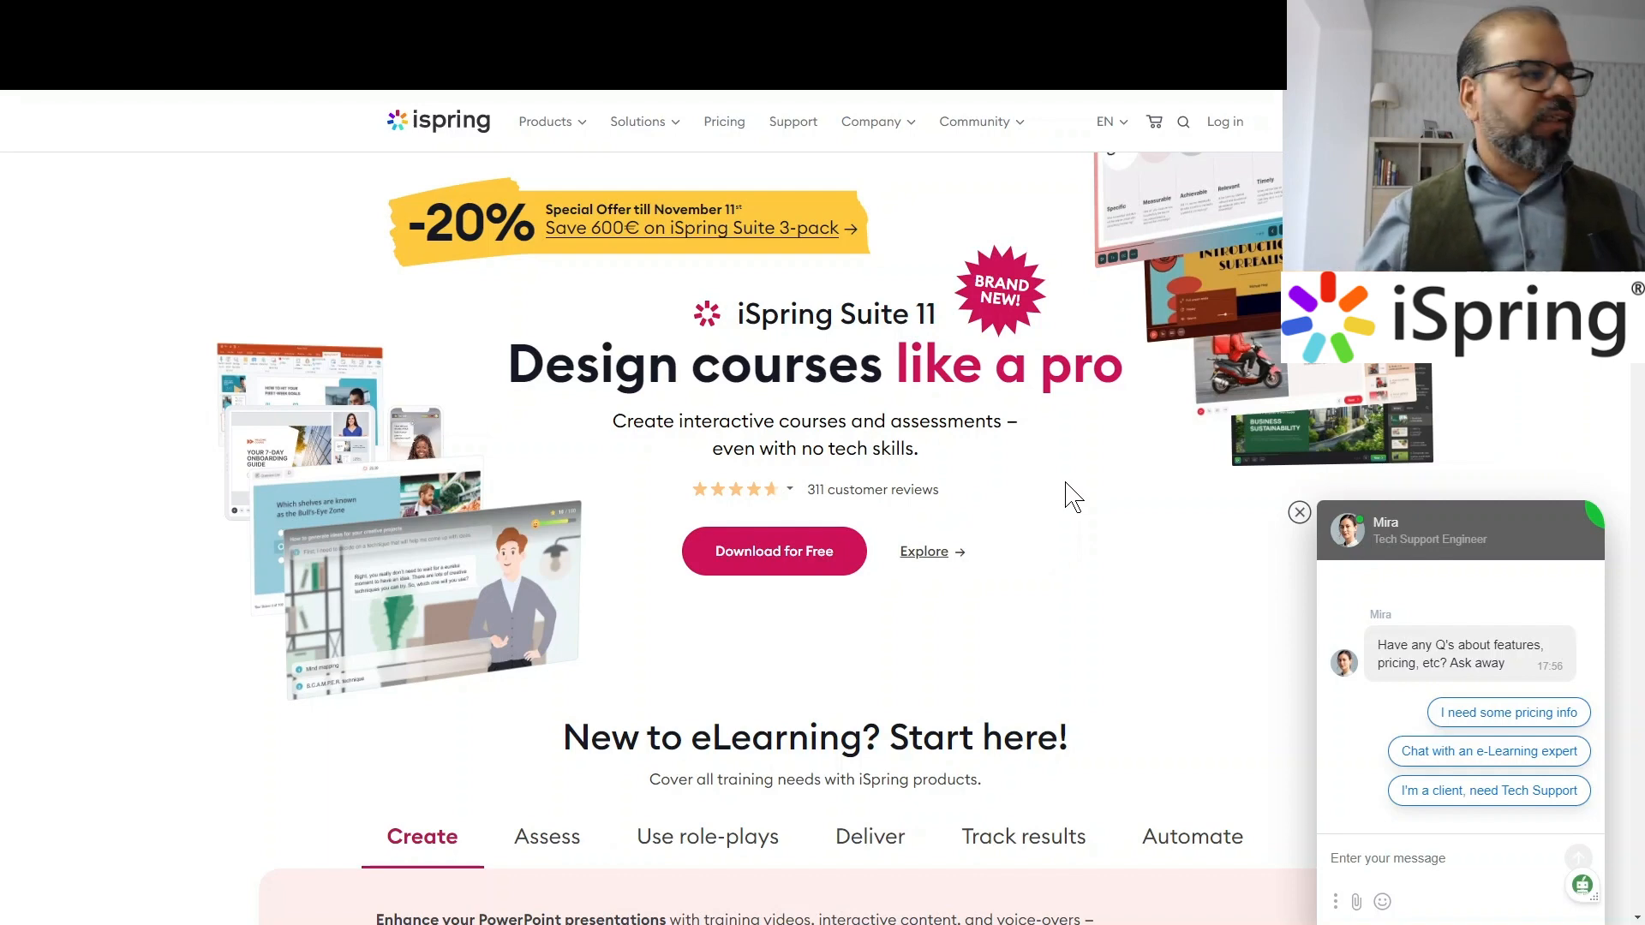
# - Look through the iSpring home page, from the iSpring Suite 11 introduction down to the industry awards
pyautogui.scroll(-5, 1074, 497)
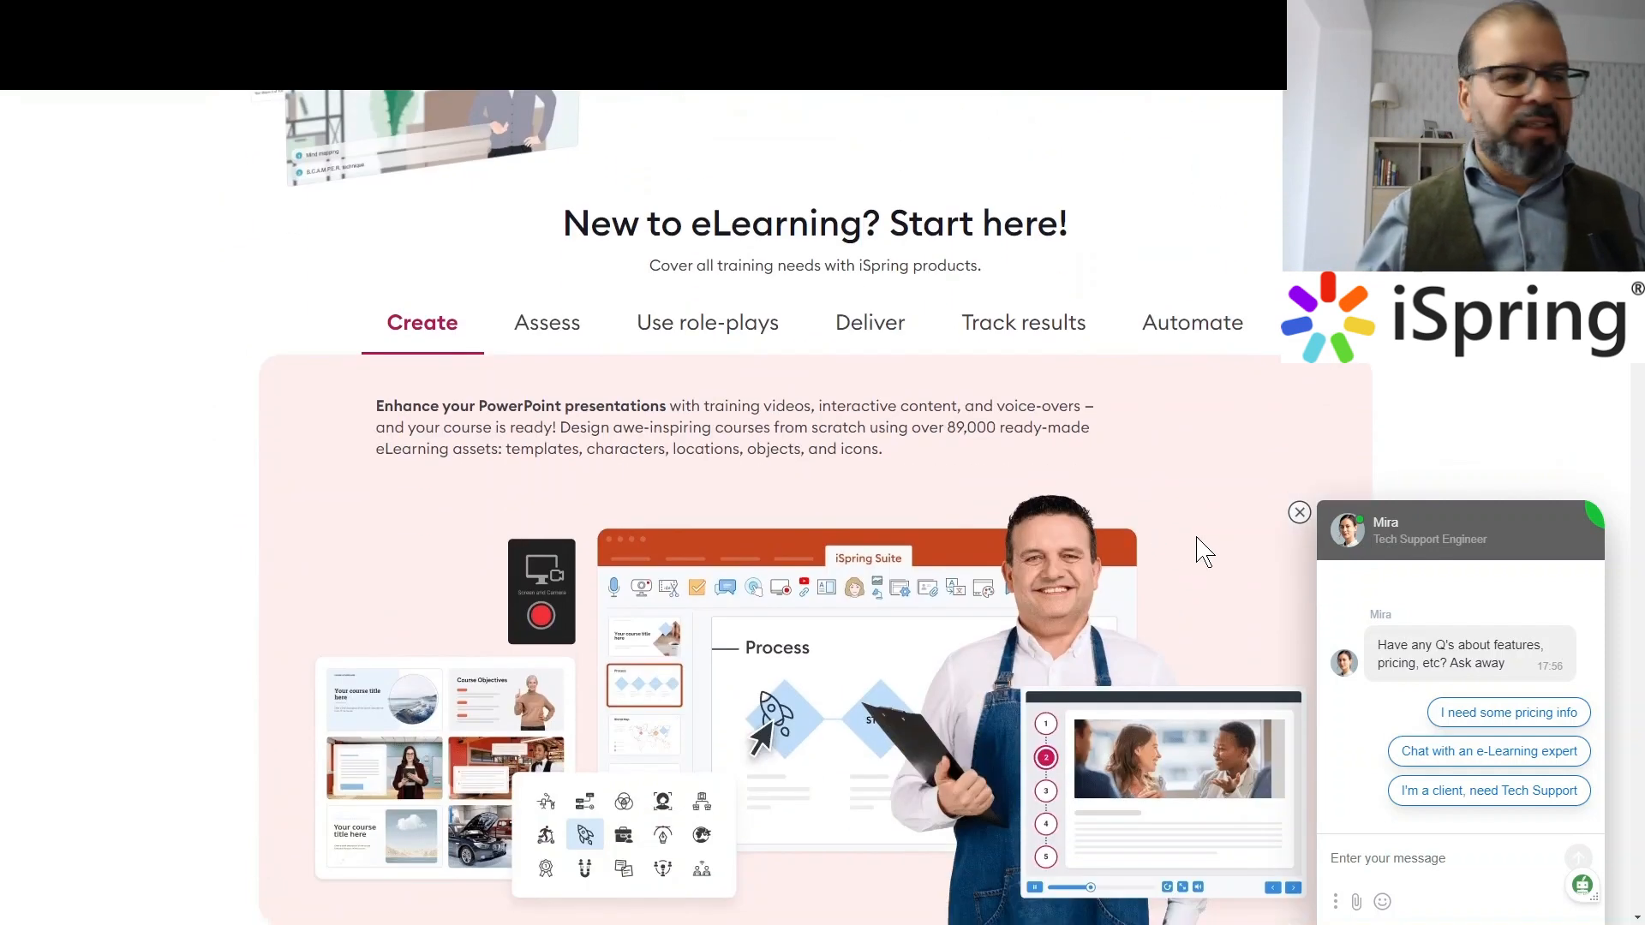
pyautogui.scroll(-2, 1206, 552)
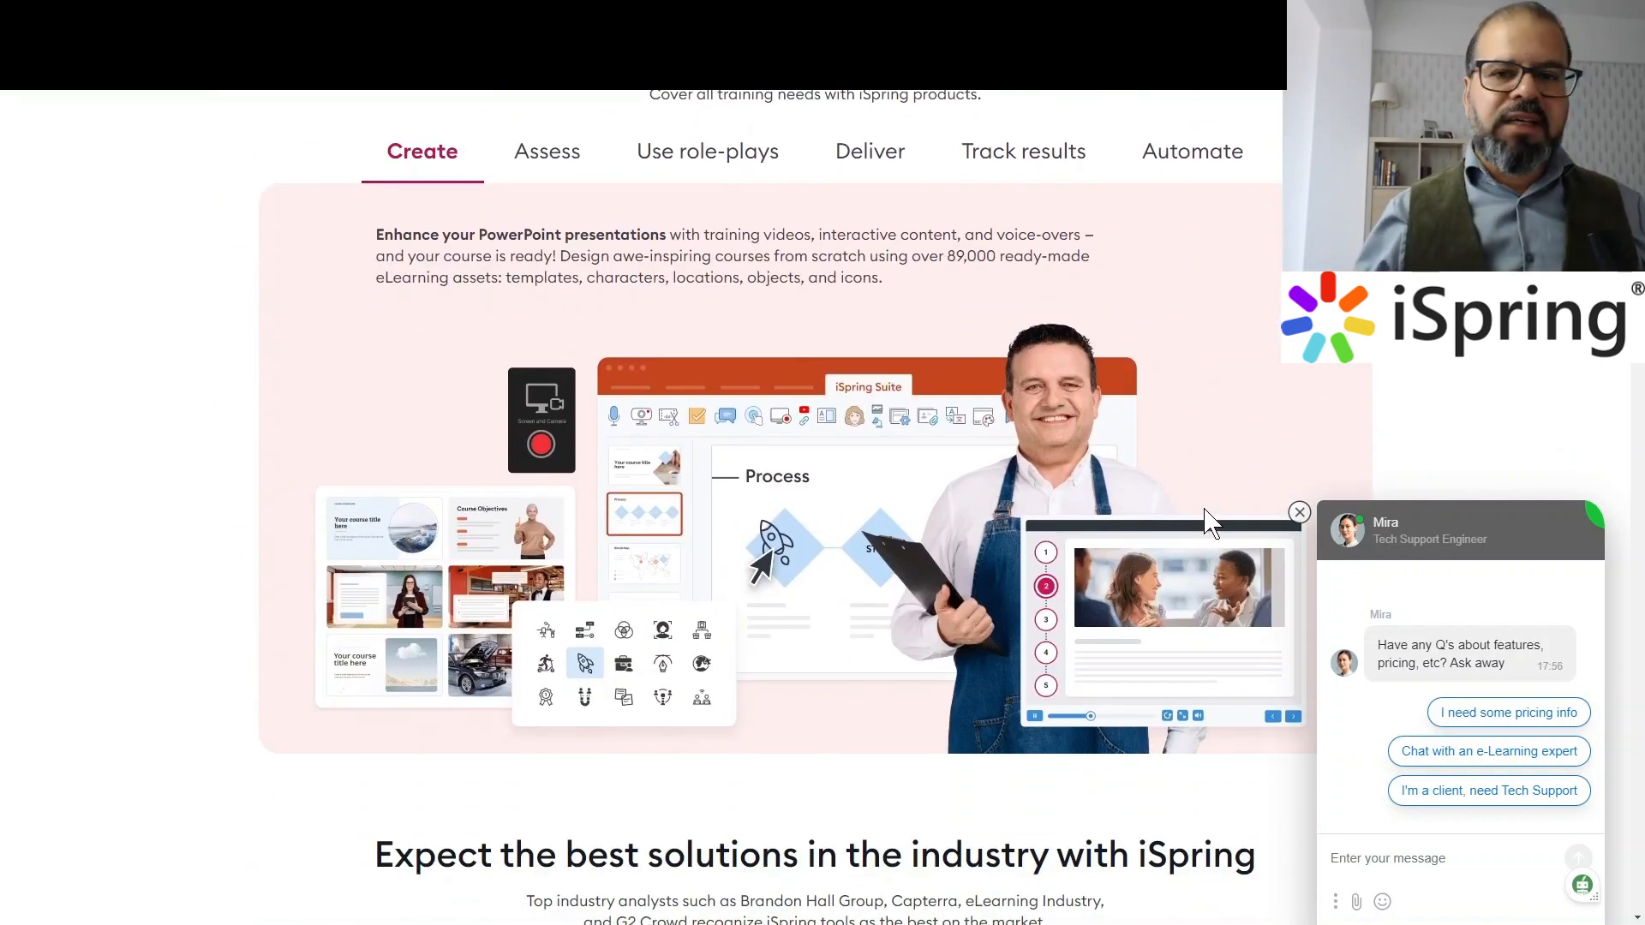
pyautogui.scroll(-3, 1208, 549)
pyautogui.scroll(-5, 1205, 521)
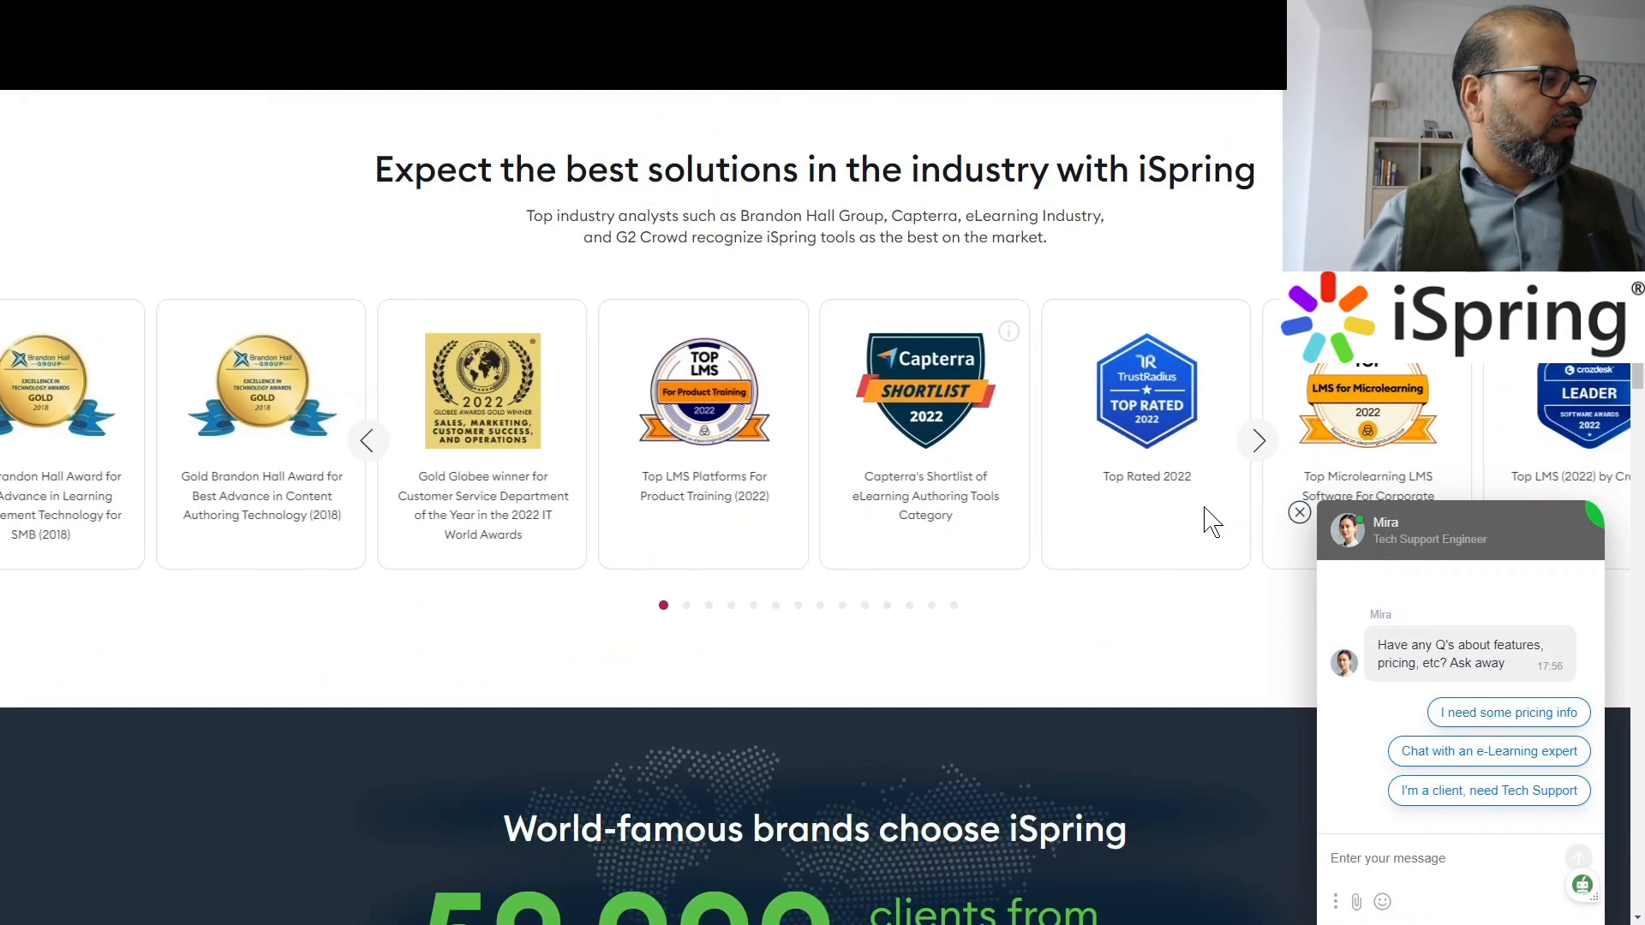
pyautogui.scroll(12, 1206, 521)
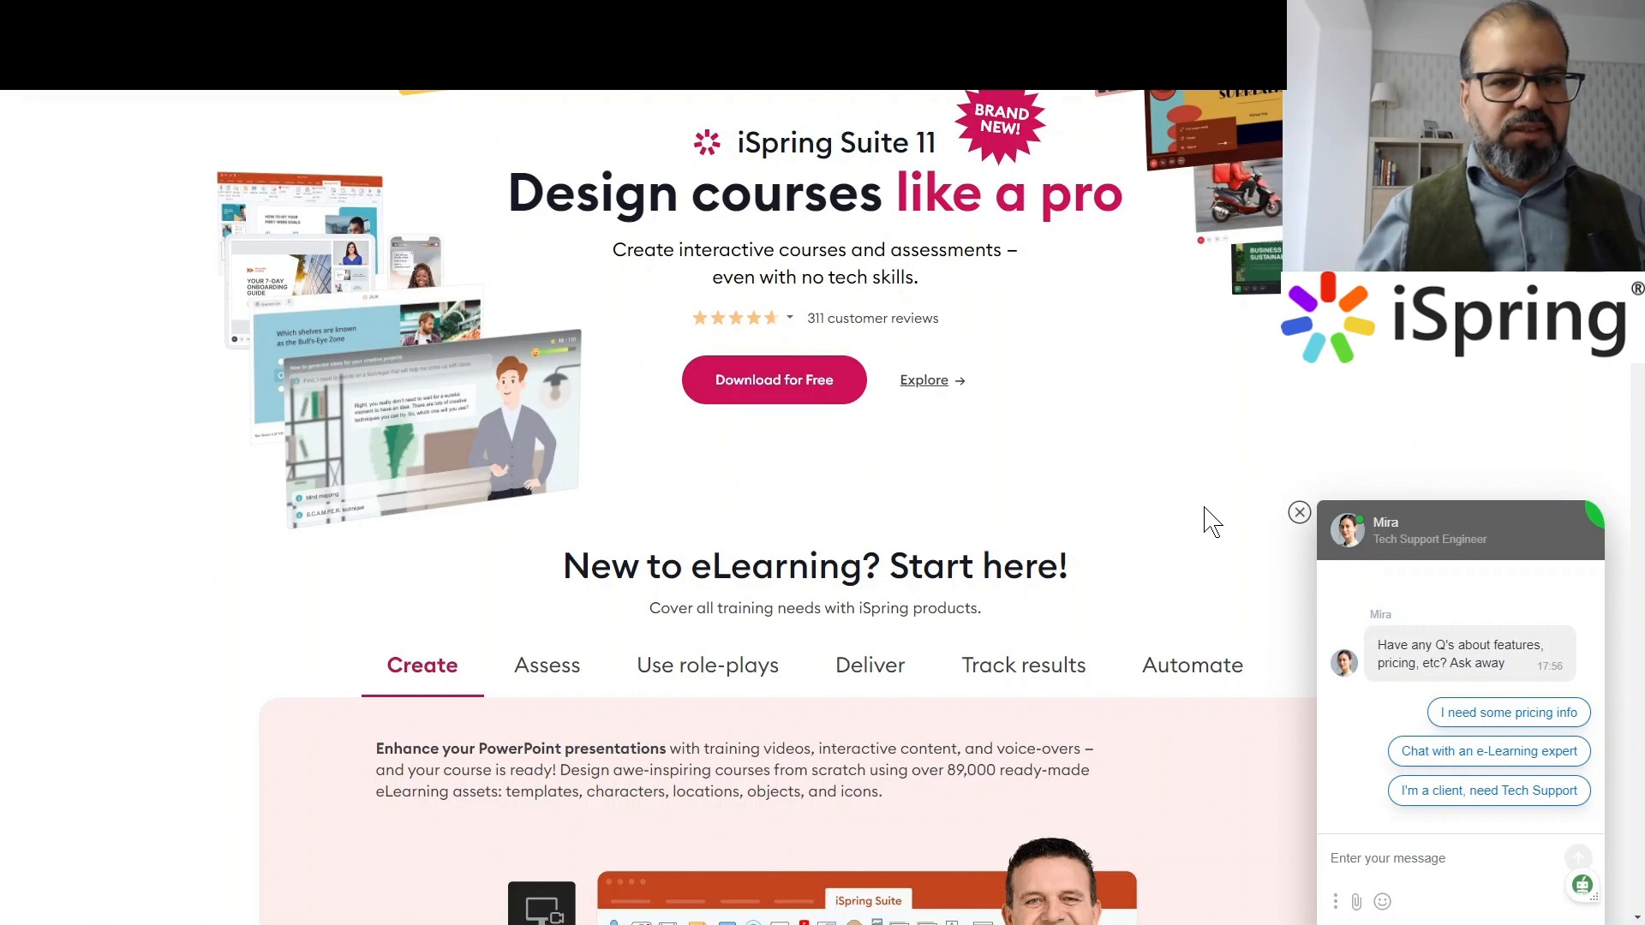
pyautogui.scroll(2, 1211, 521)
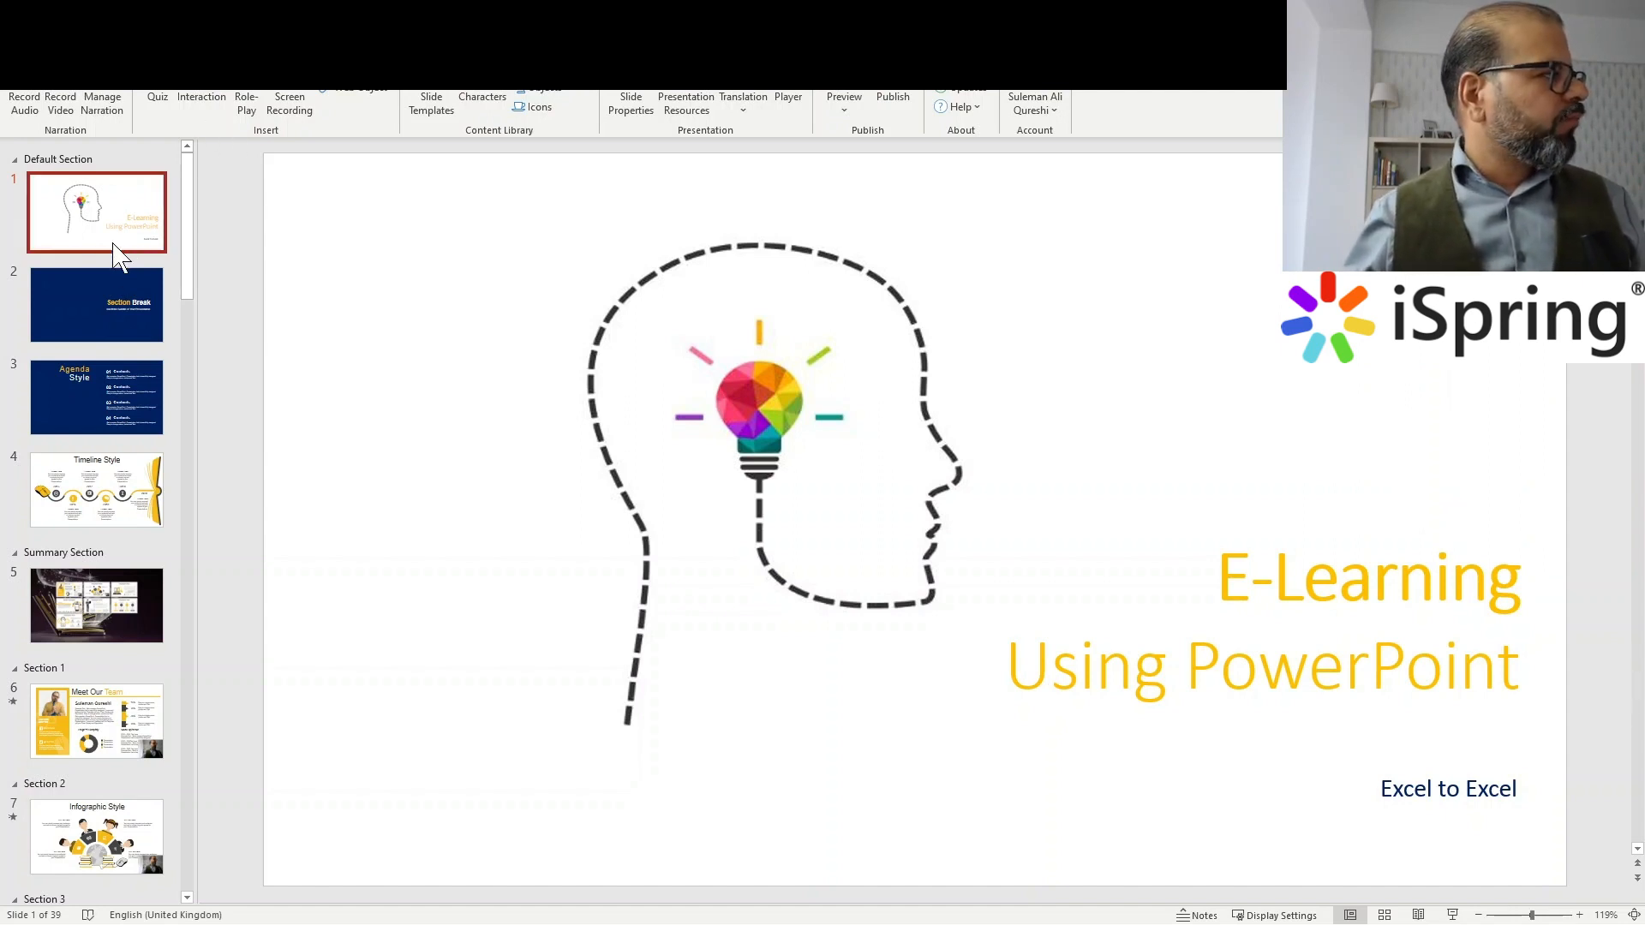
# - Switch to PowerPoint and add a new slide after the Section Break slide, with the Blank layout
pyautogui.click(97, 338)
pyautogui.rightClick(120, 278)
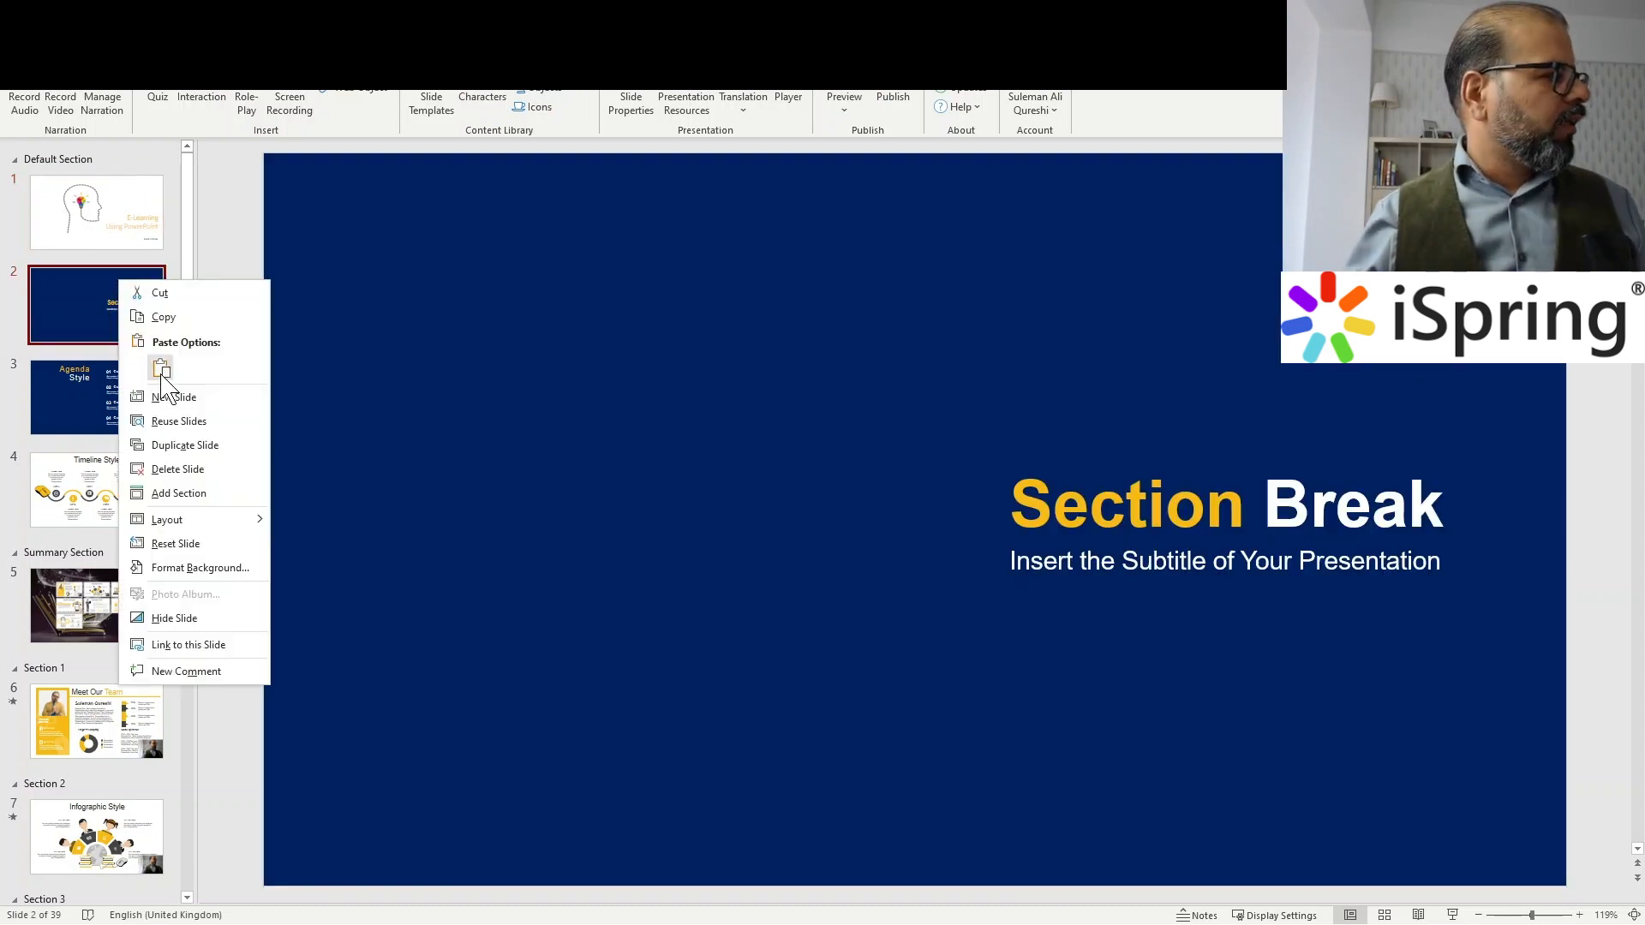
pyautogui.click(167, 399)
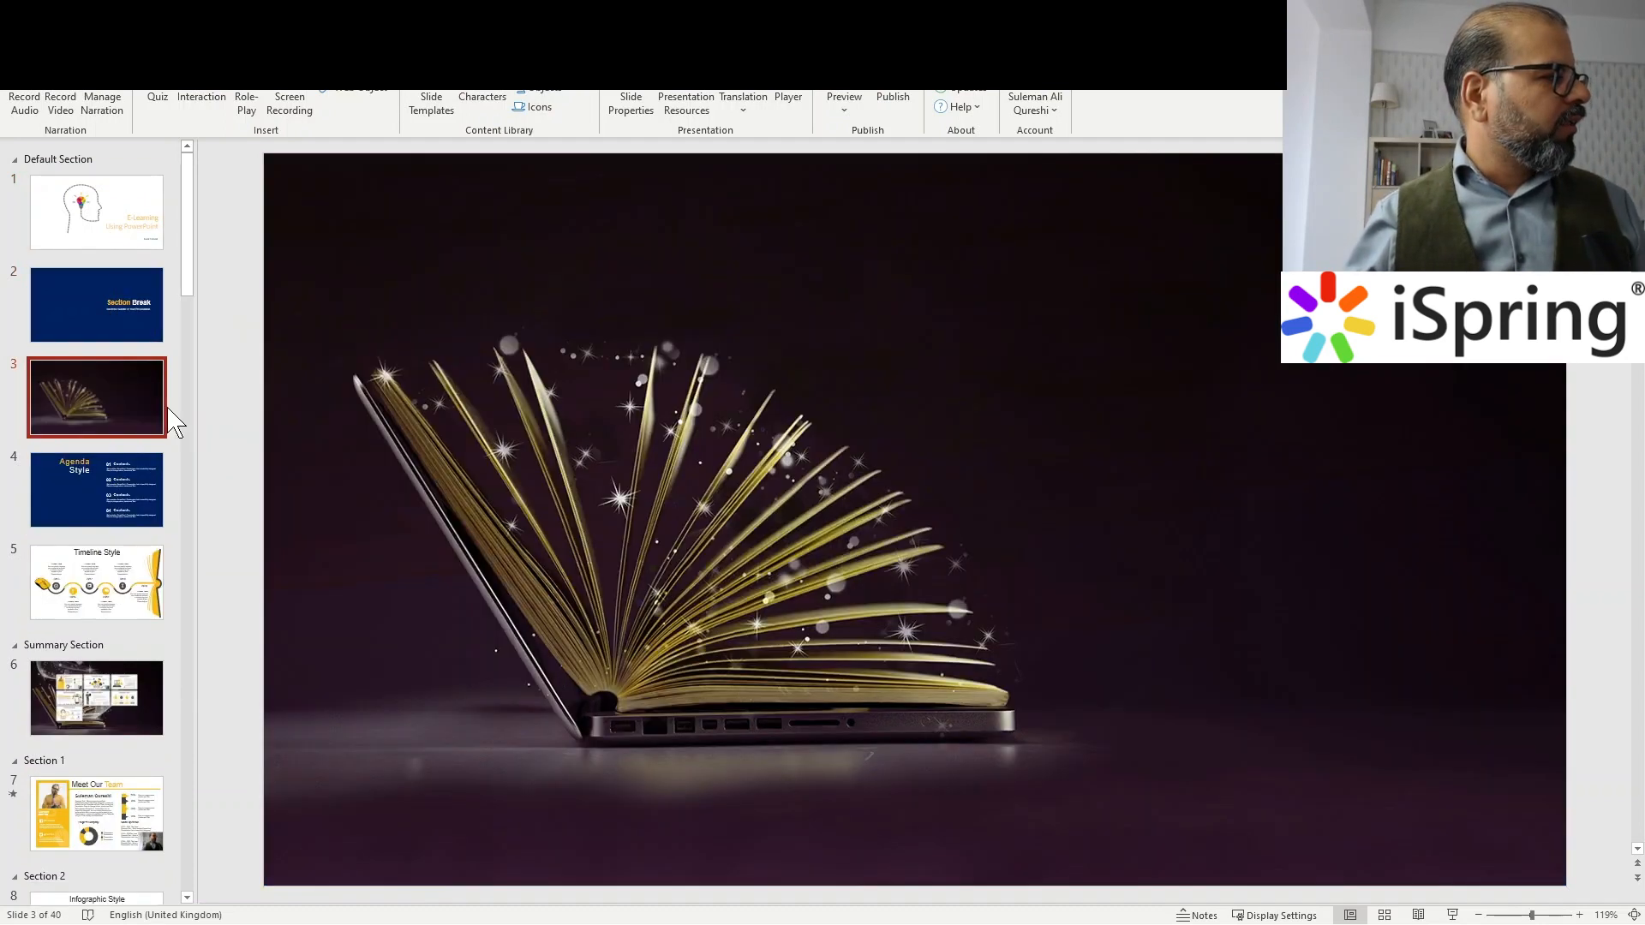
pyautogui.rightClick(123, 390)
pyautogui.moveTo(231, 632)
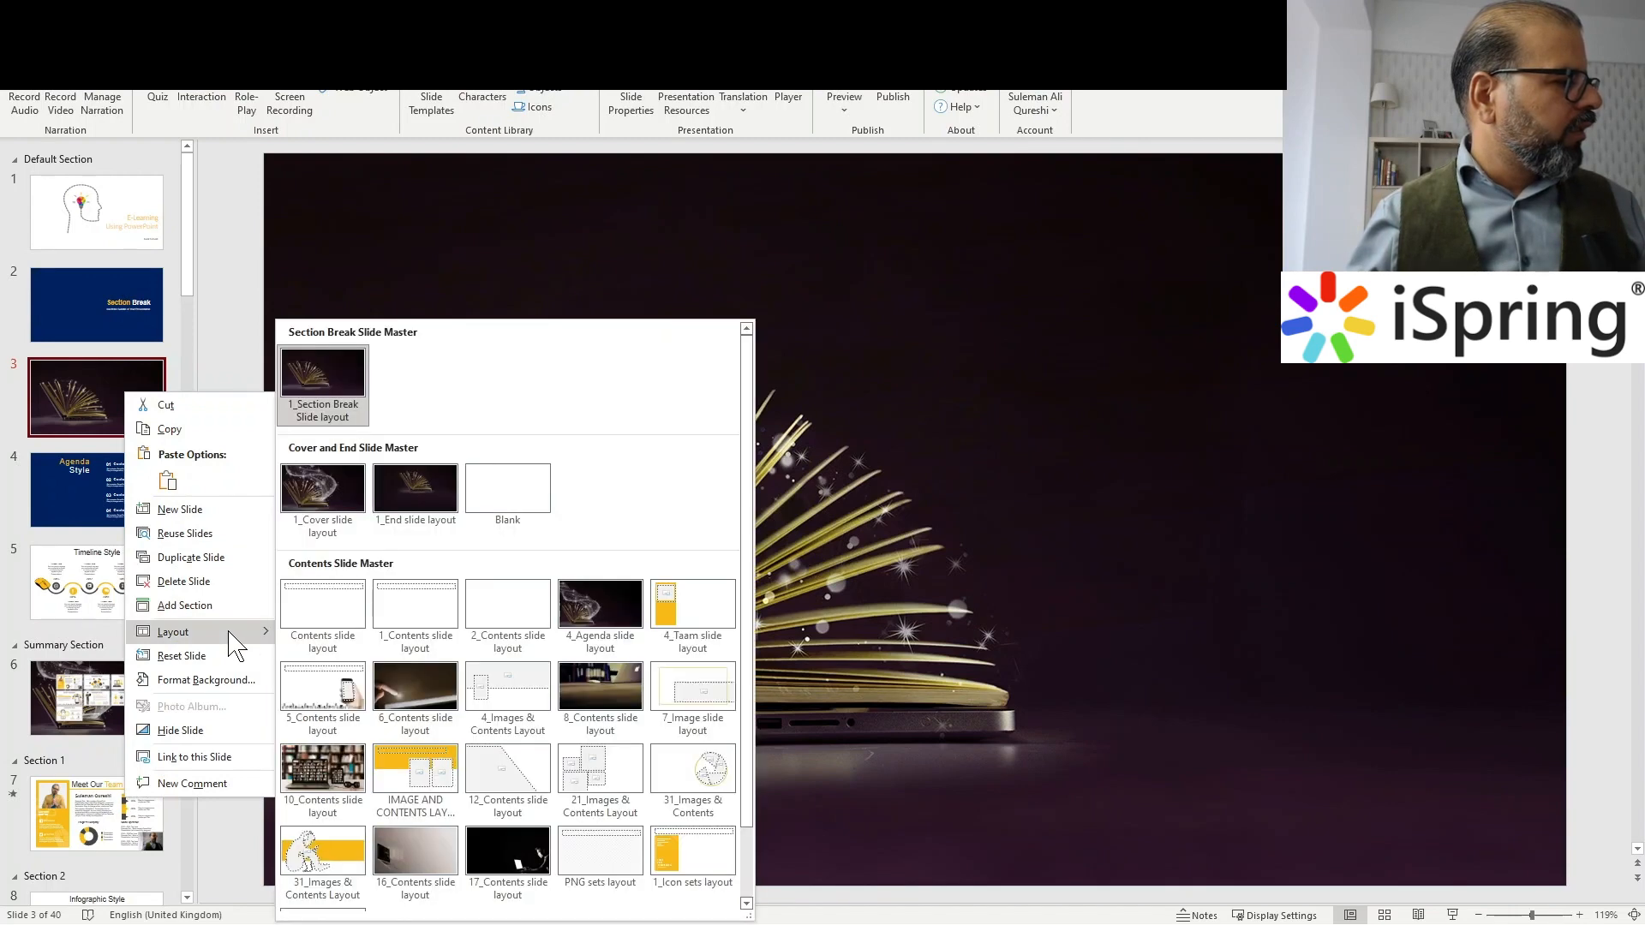
pyautogui.click(492, 495)
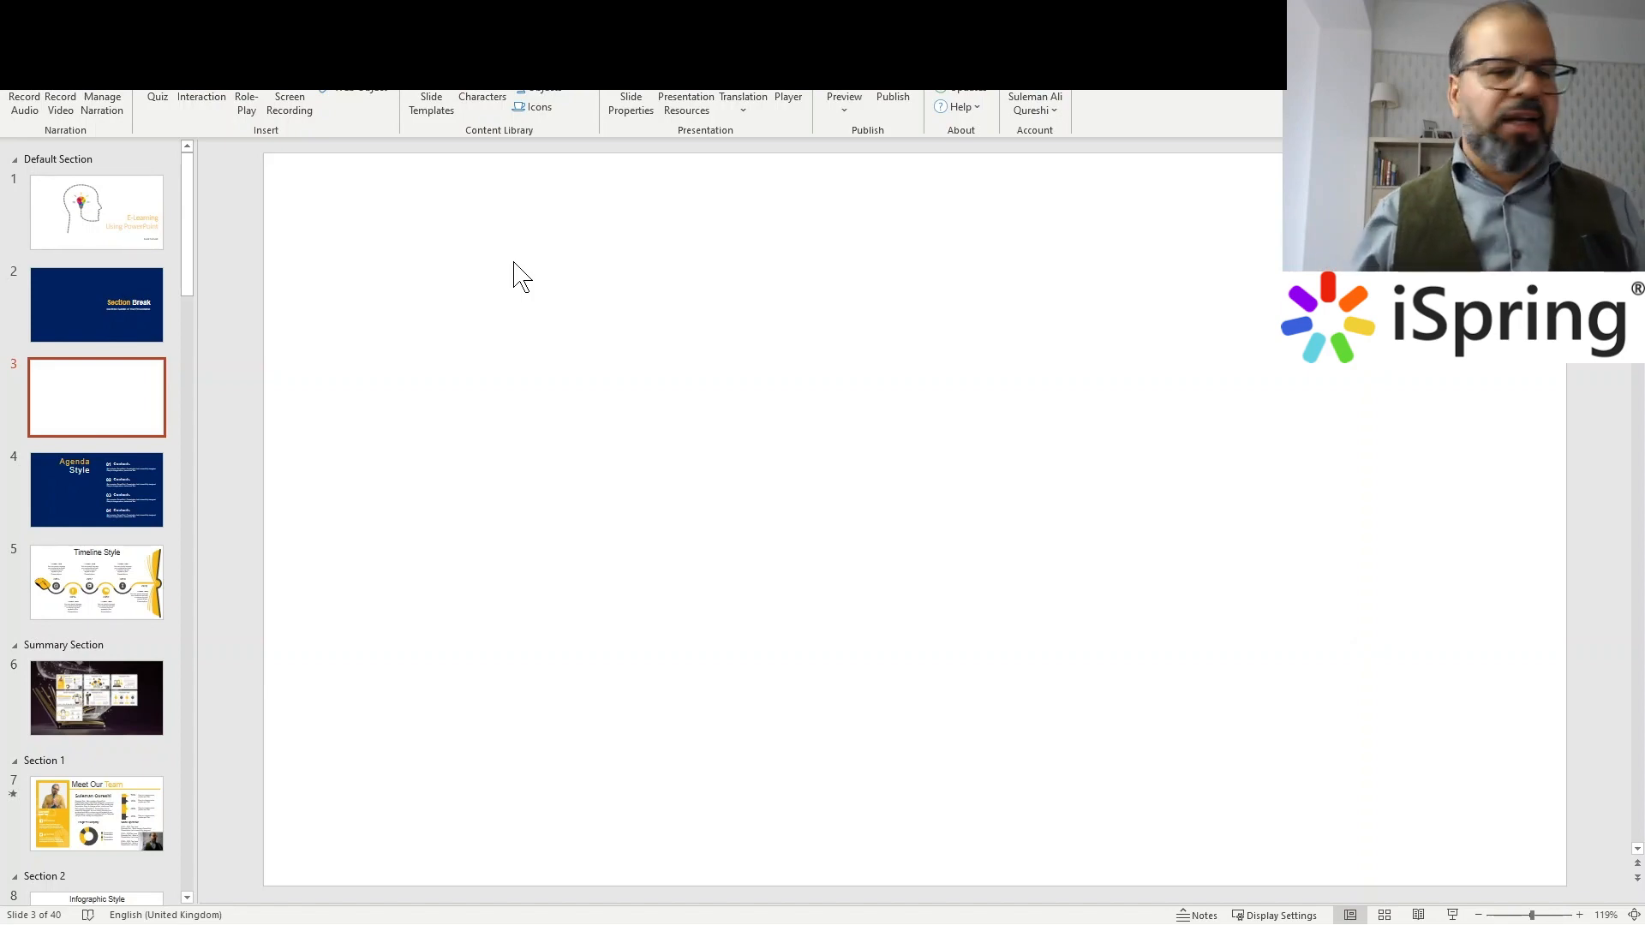
# - Insert the recent quiz quiz1, containing the Safari tour survey question, on blank slide 3 and view it as a slide show
pyautogui.click(157, 101)
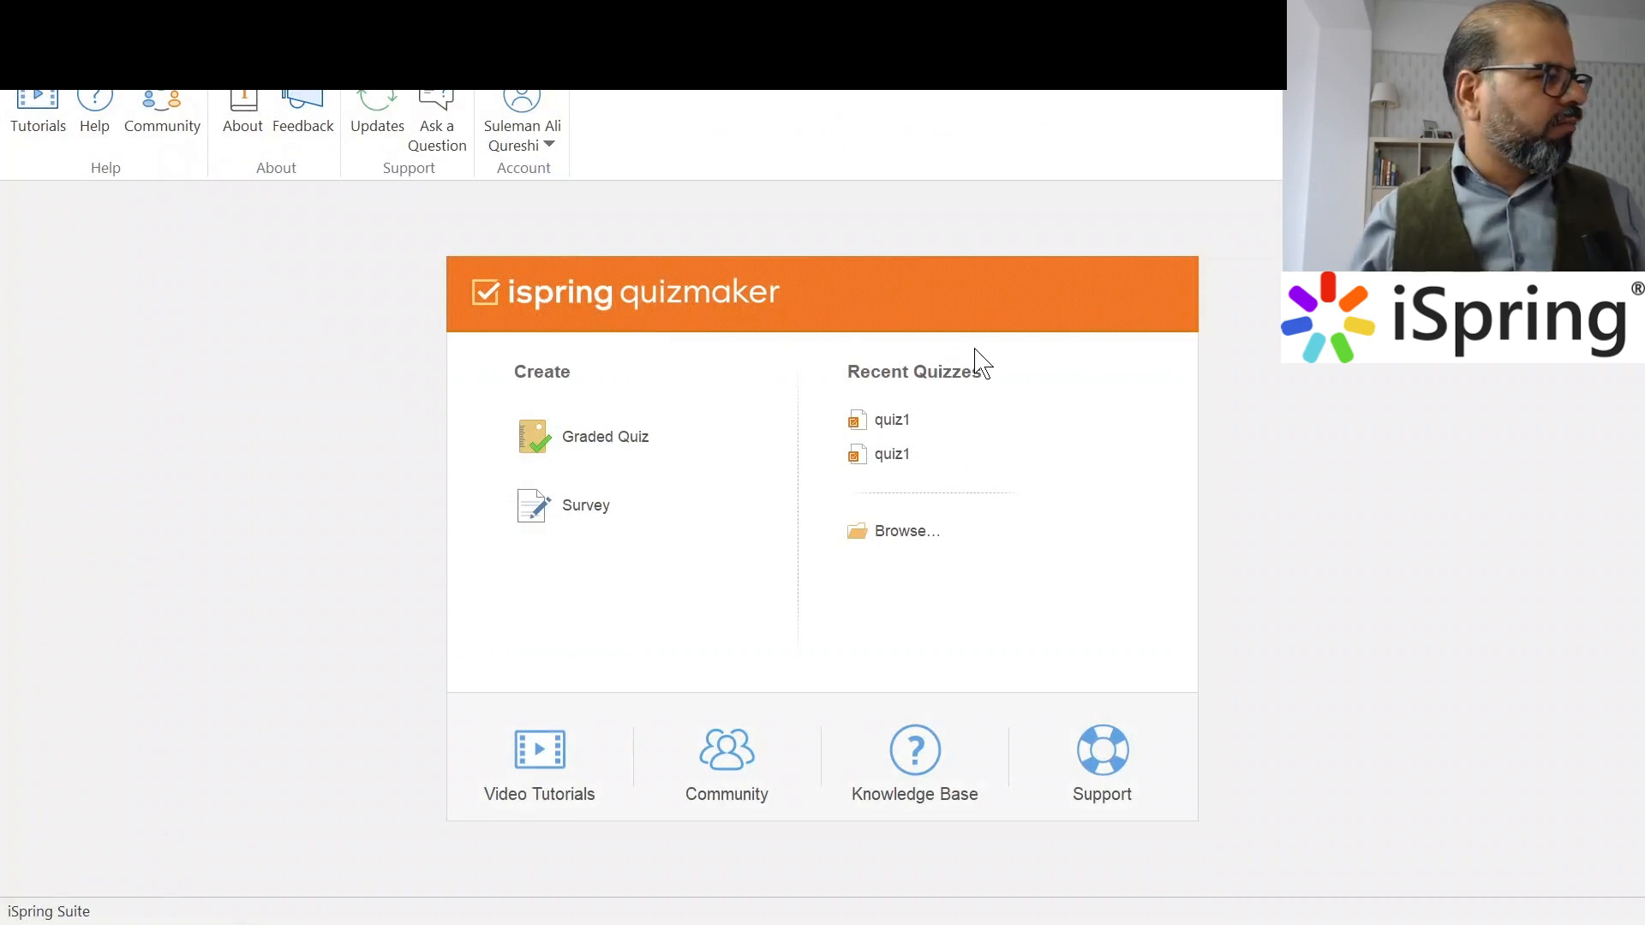
pyautogui.click(889, 426)
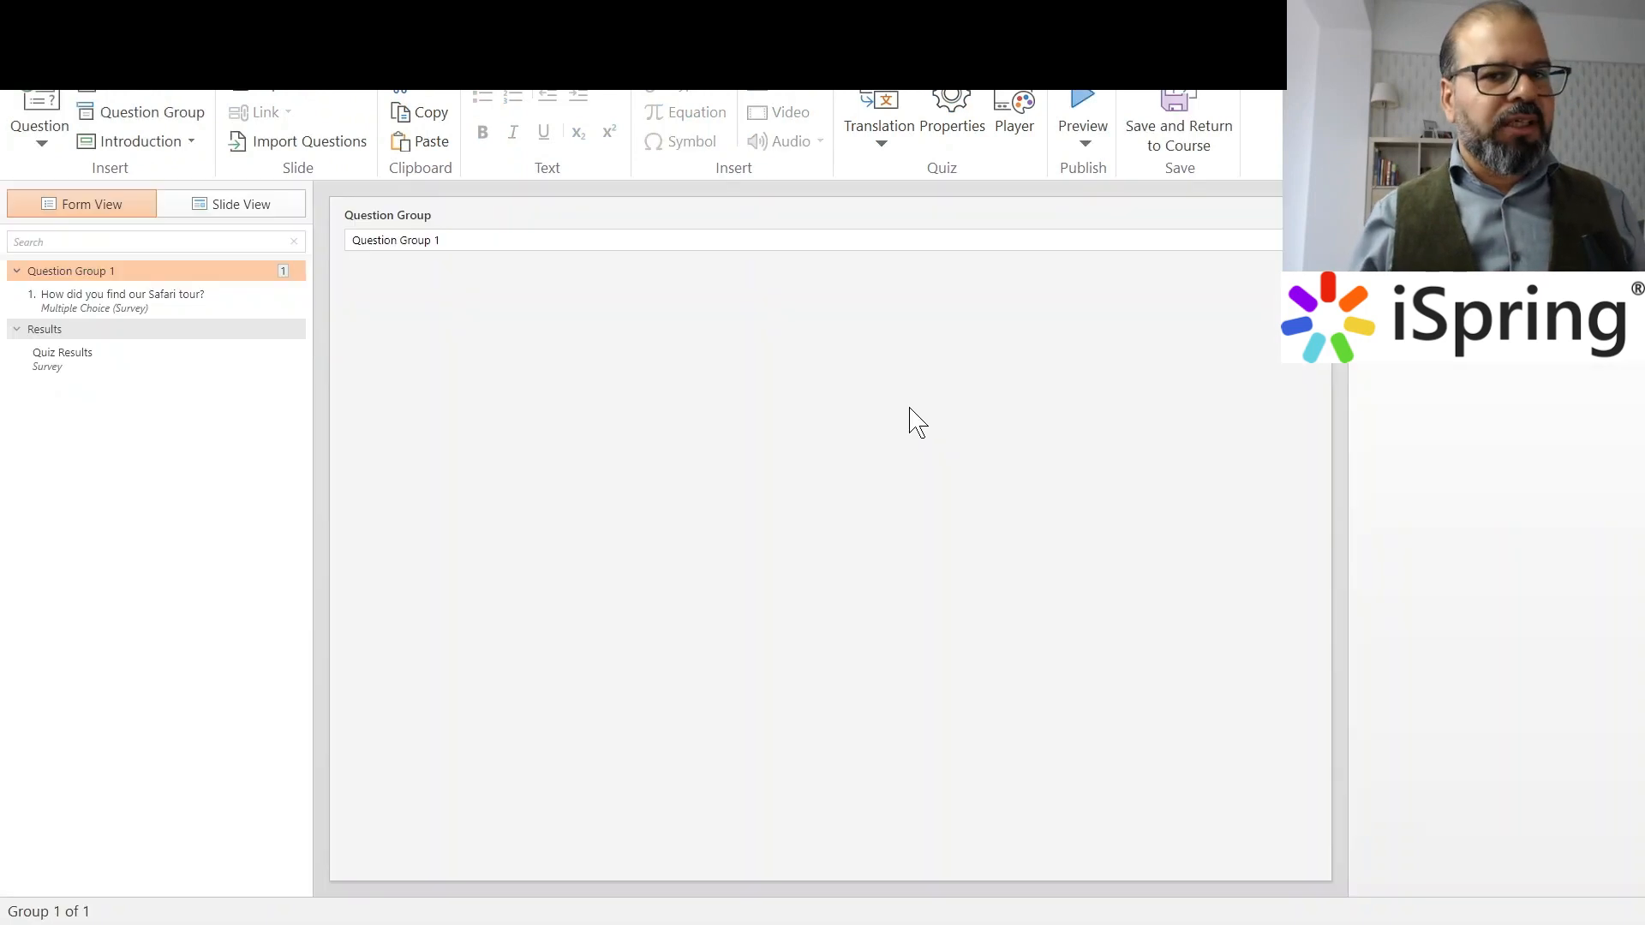
pyautogui.click(139, 300)
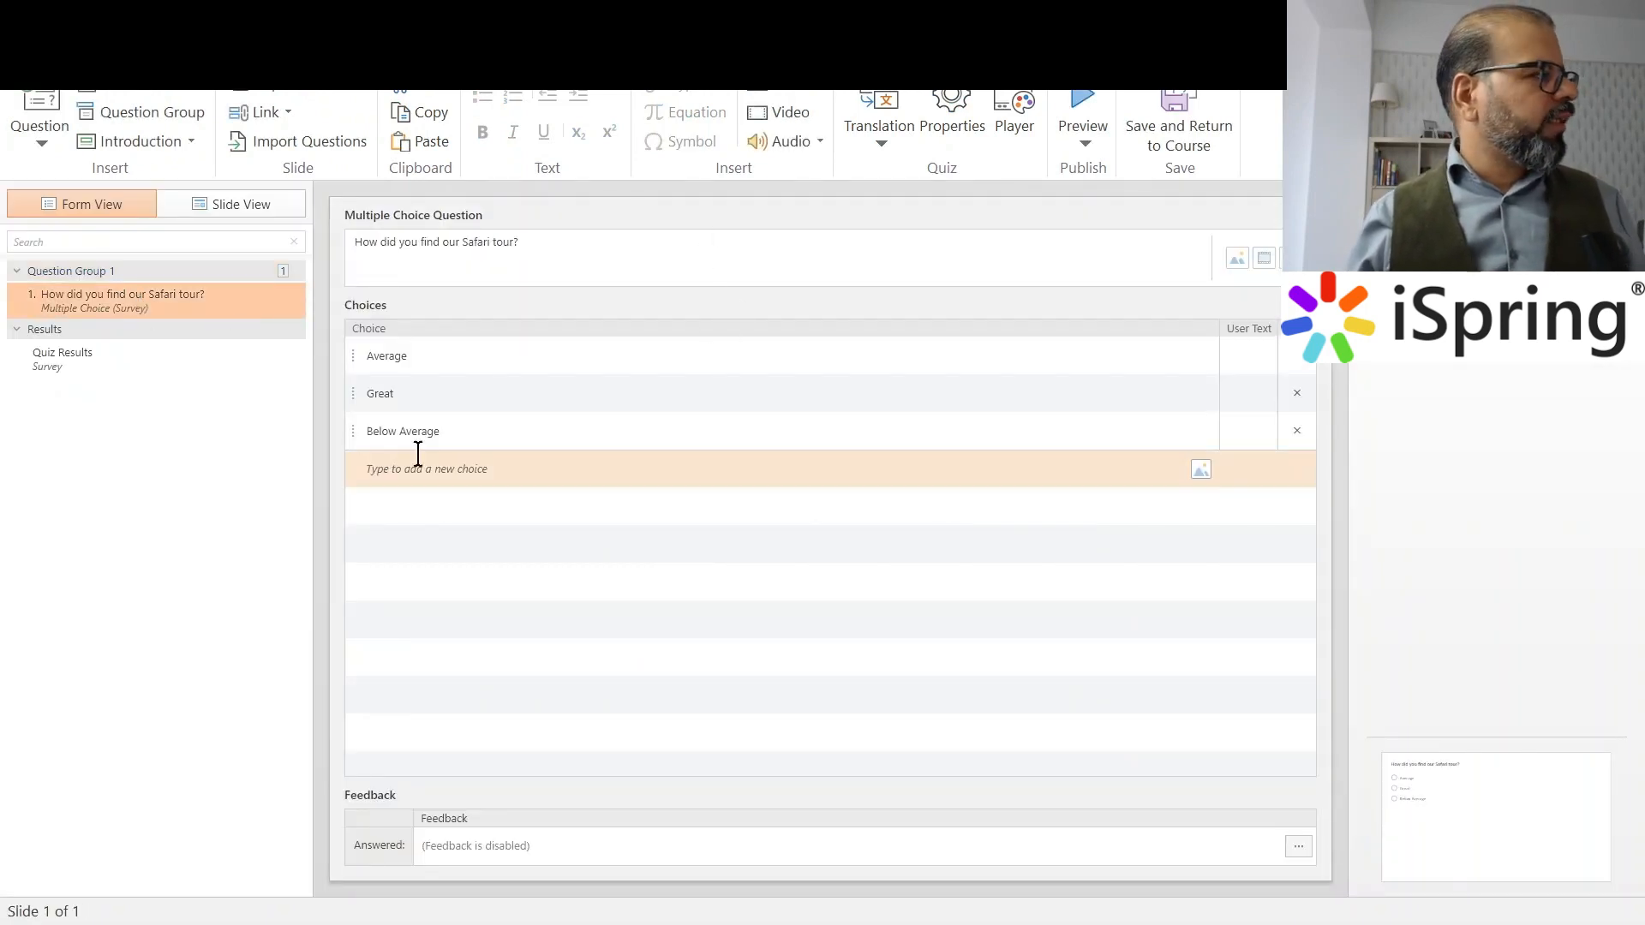
pyautogui.click(492, 253)
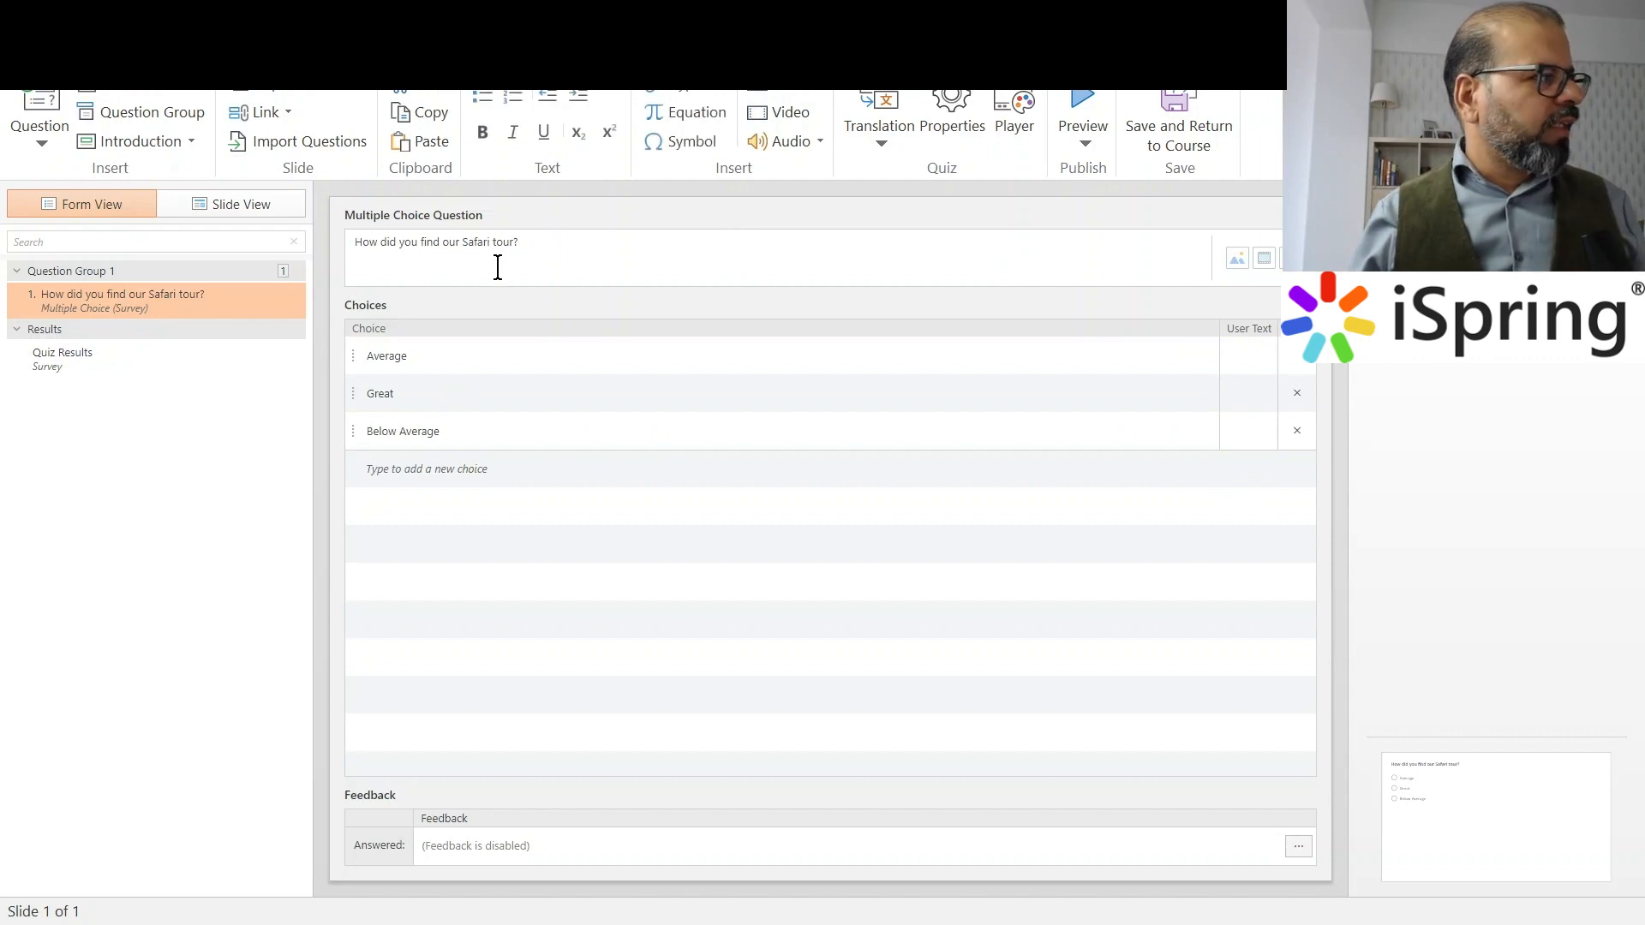
pyautogui.click(900, 147)
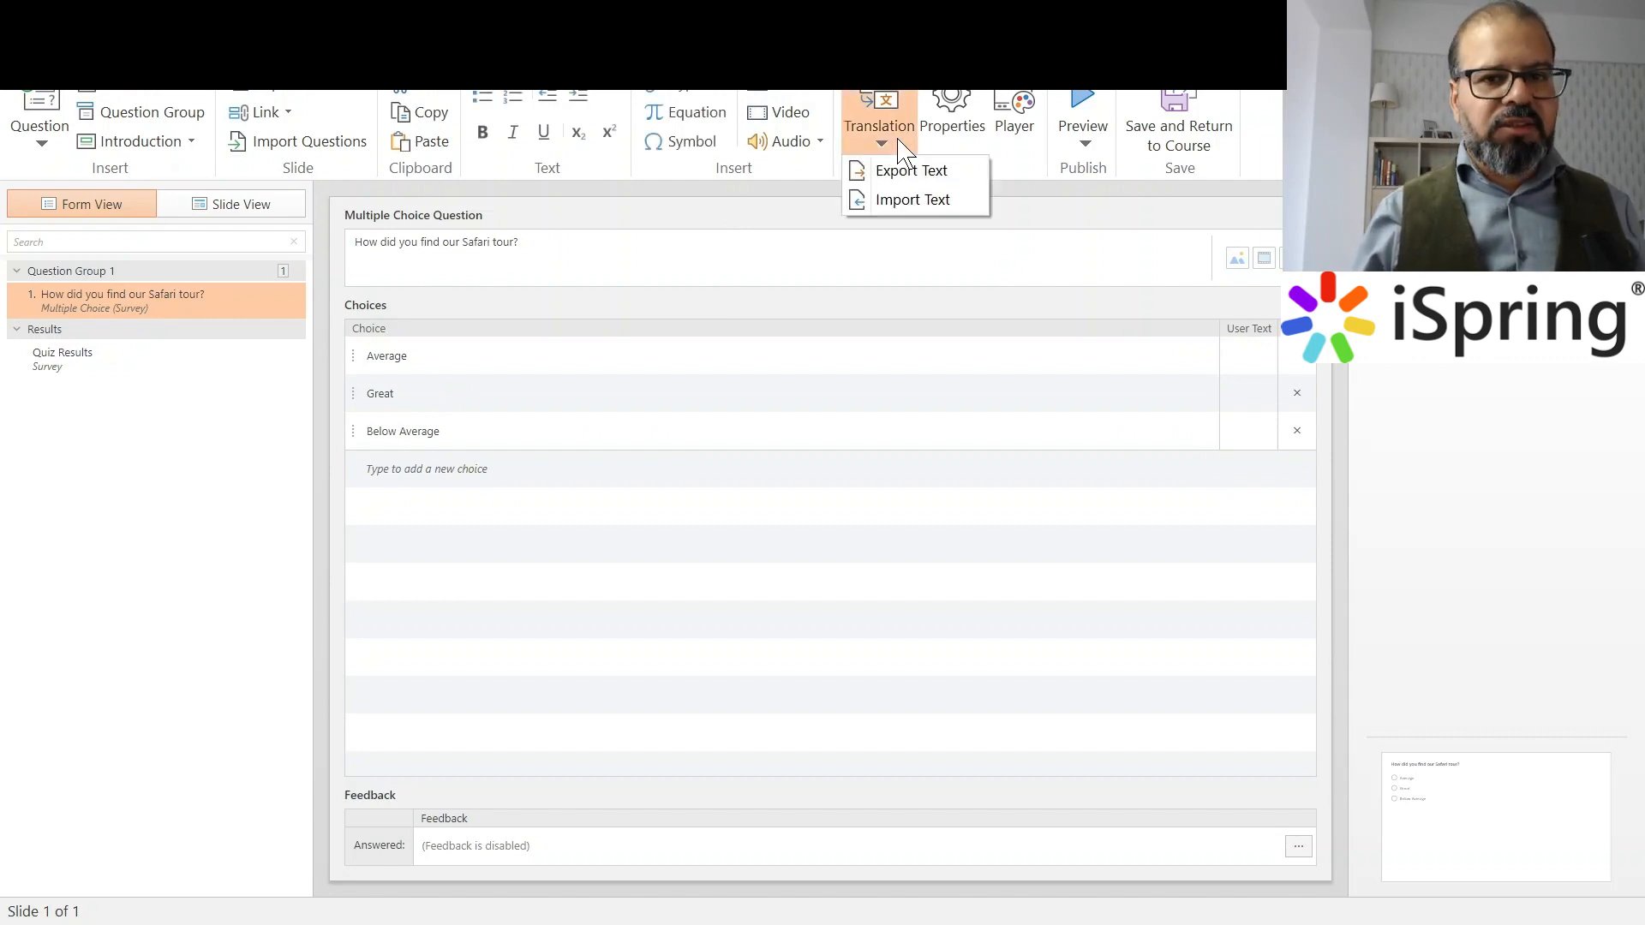
pyautogui.click(901, 152)
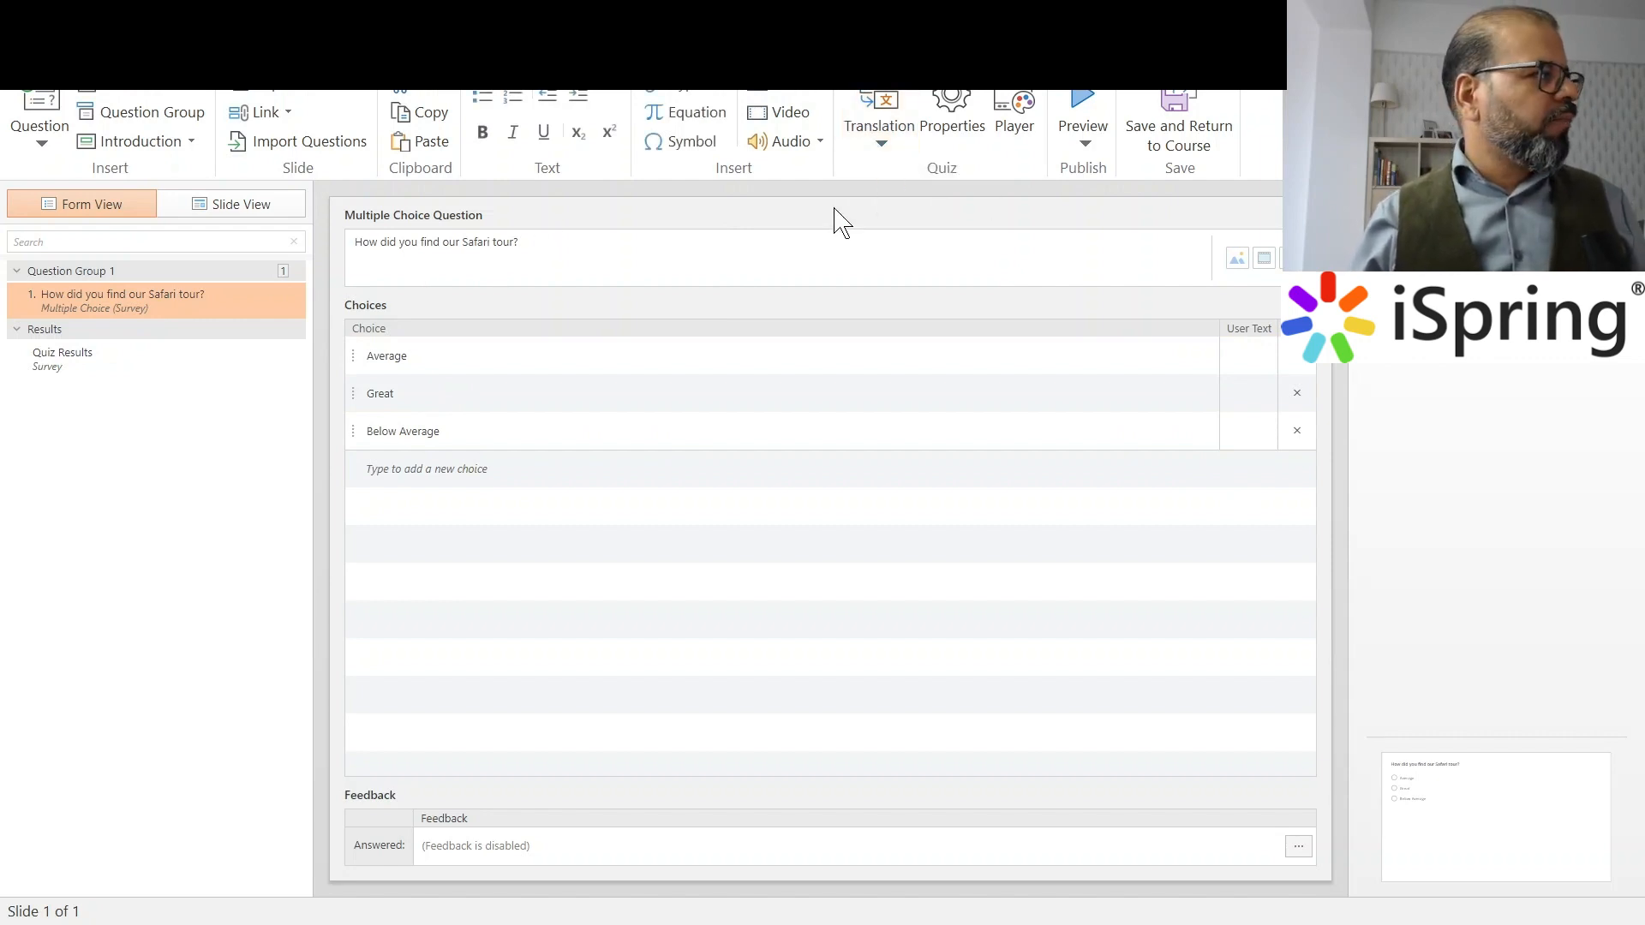
pyautogui.click(1179, 135)
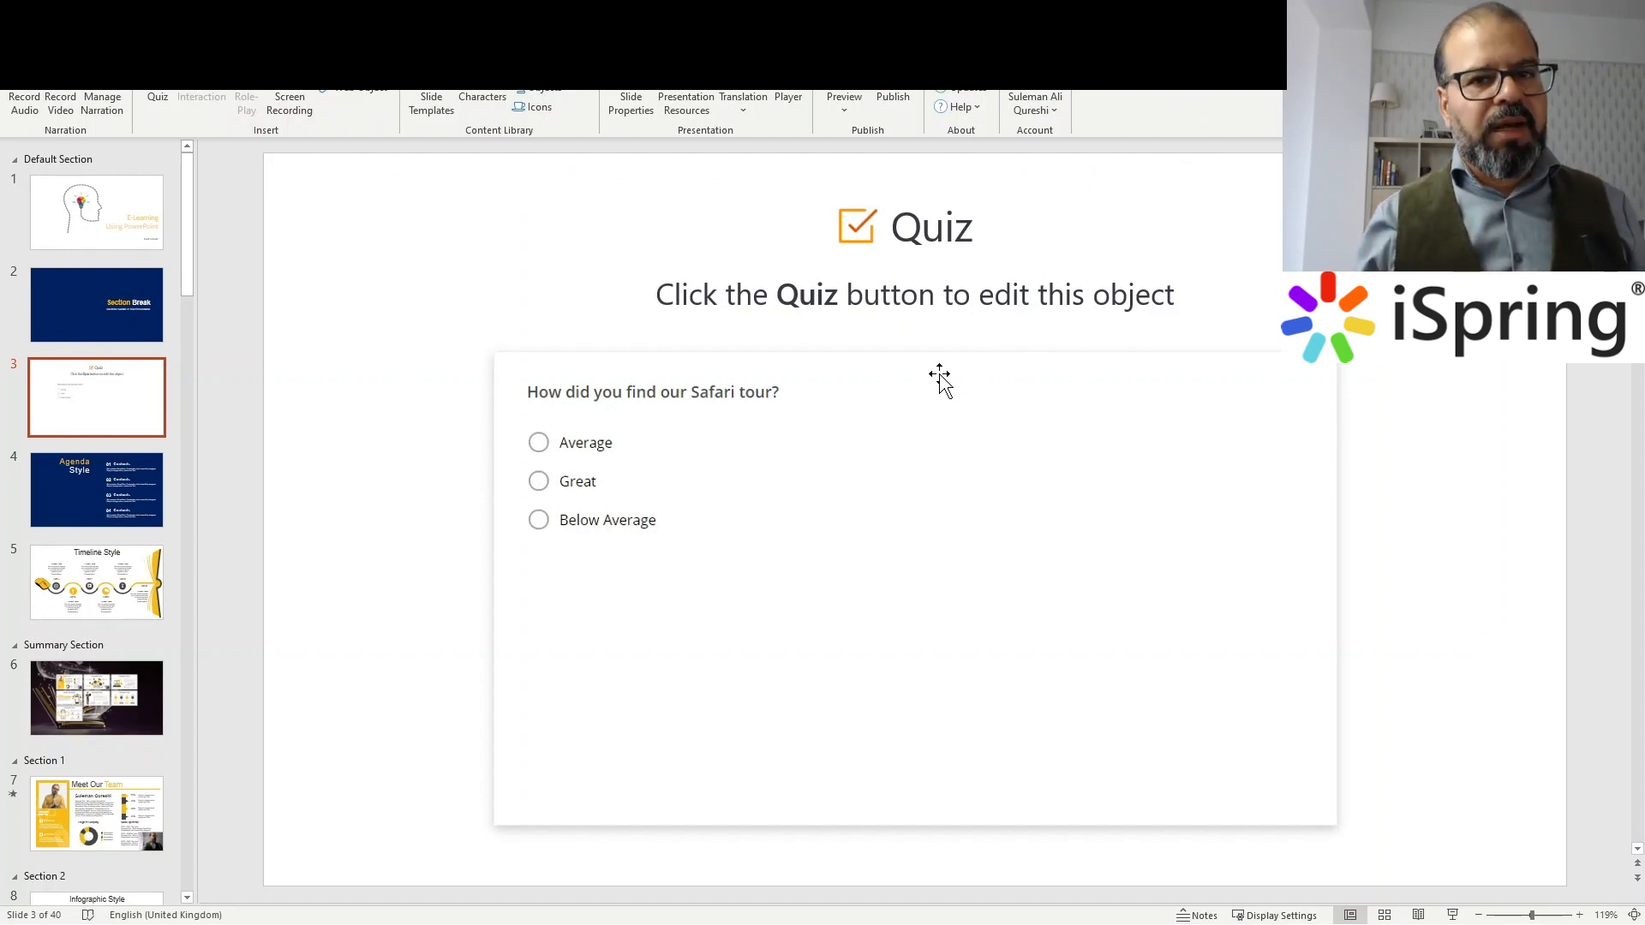
pyautogui.click(1452, 915)
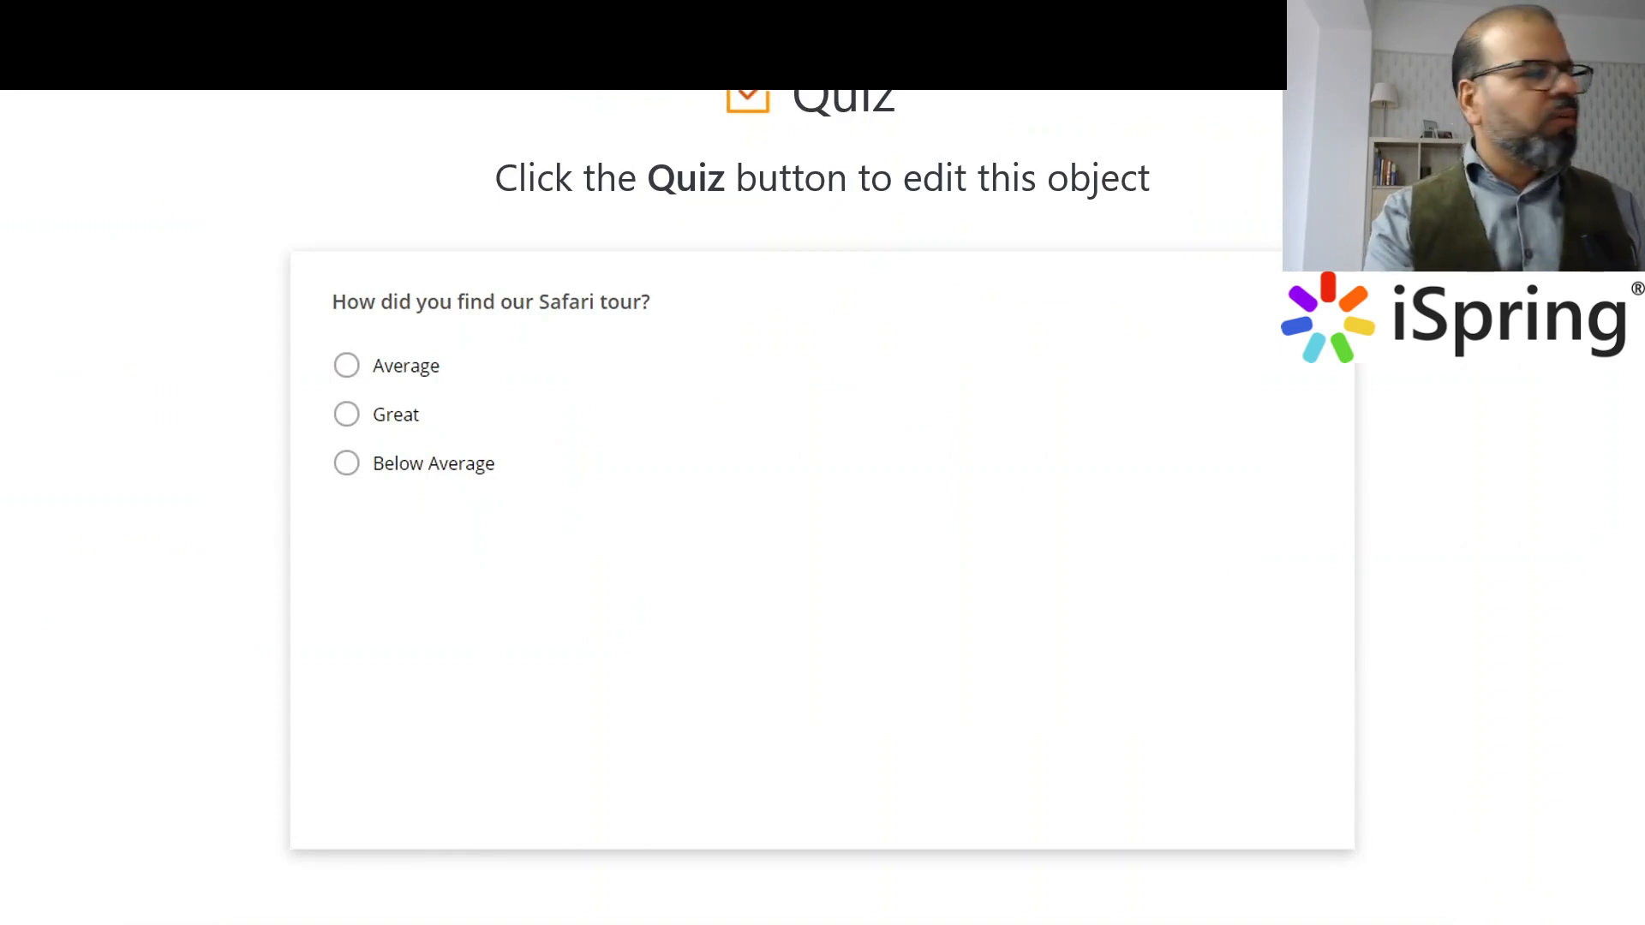
pyautogui.press('Escape')
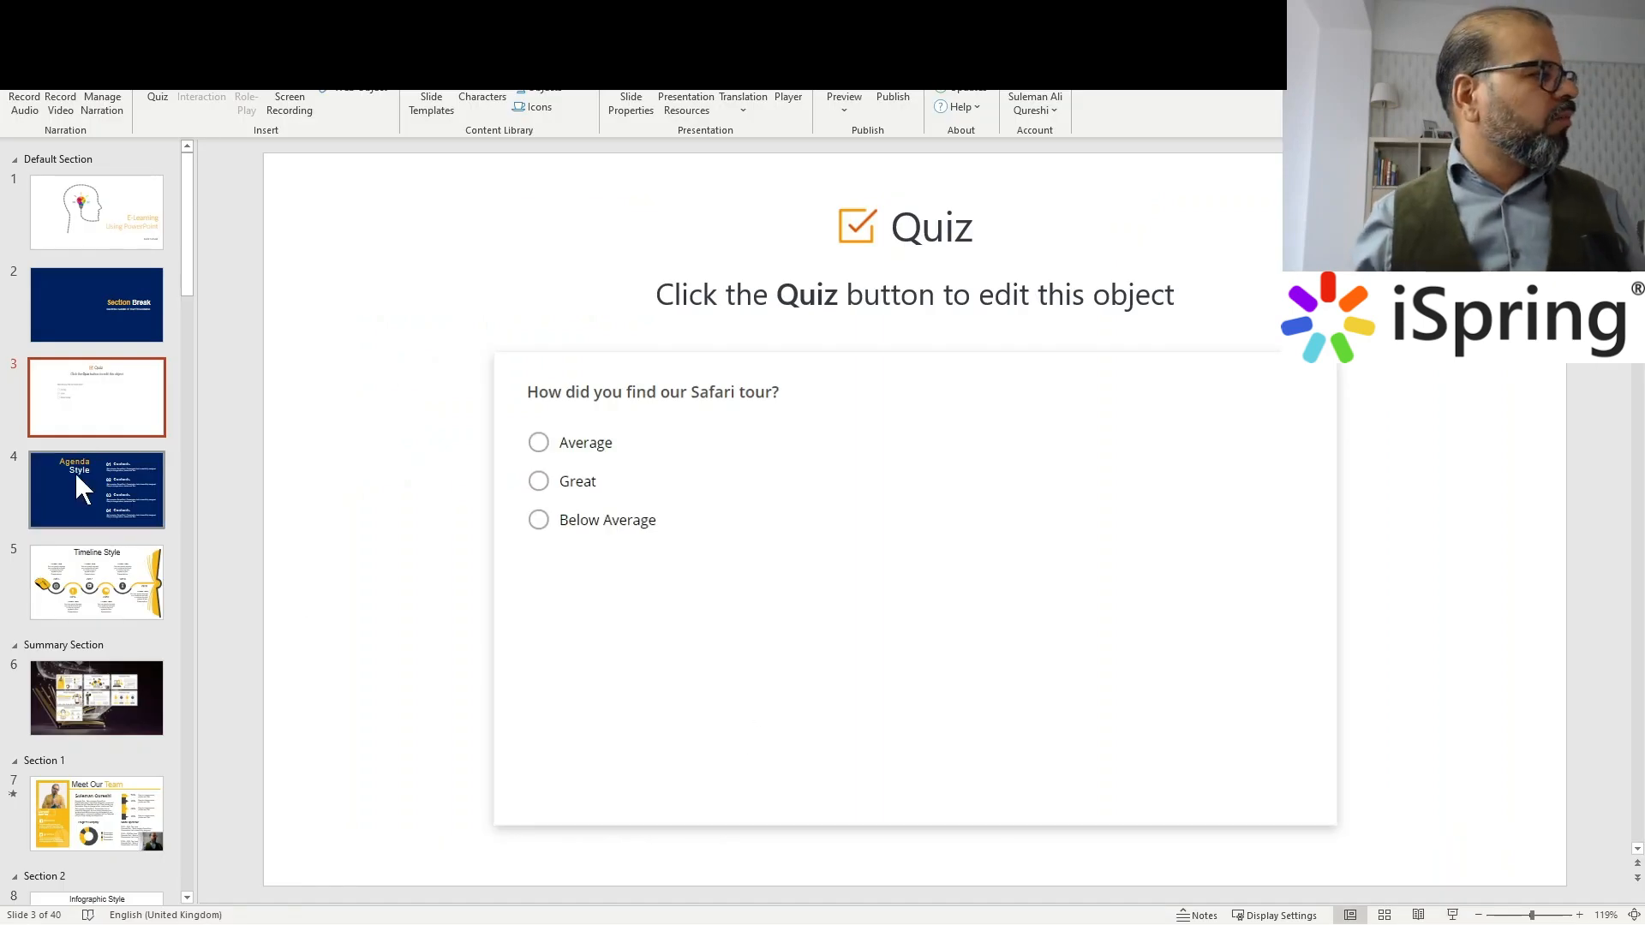
# - Add a blank slide after the quiz slide and start a new role-play for it
pyautogui.rightClick(104, 399)
pyautogui.click(163, 515)
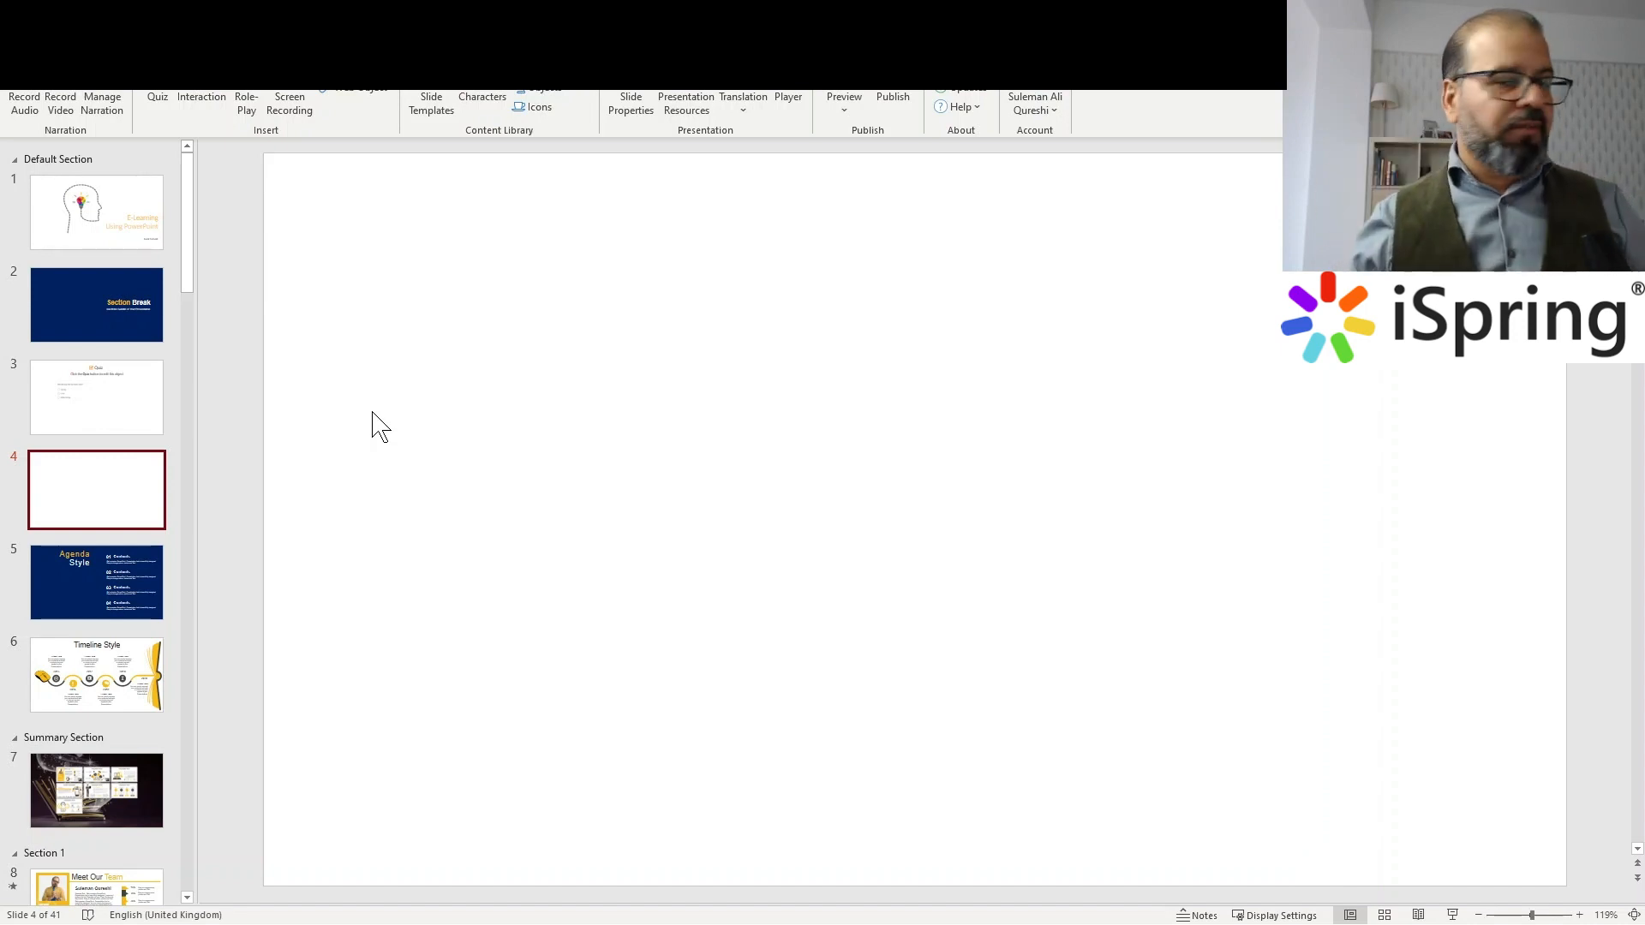
pyautogui.click(247, 110)
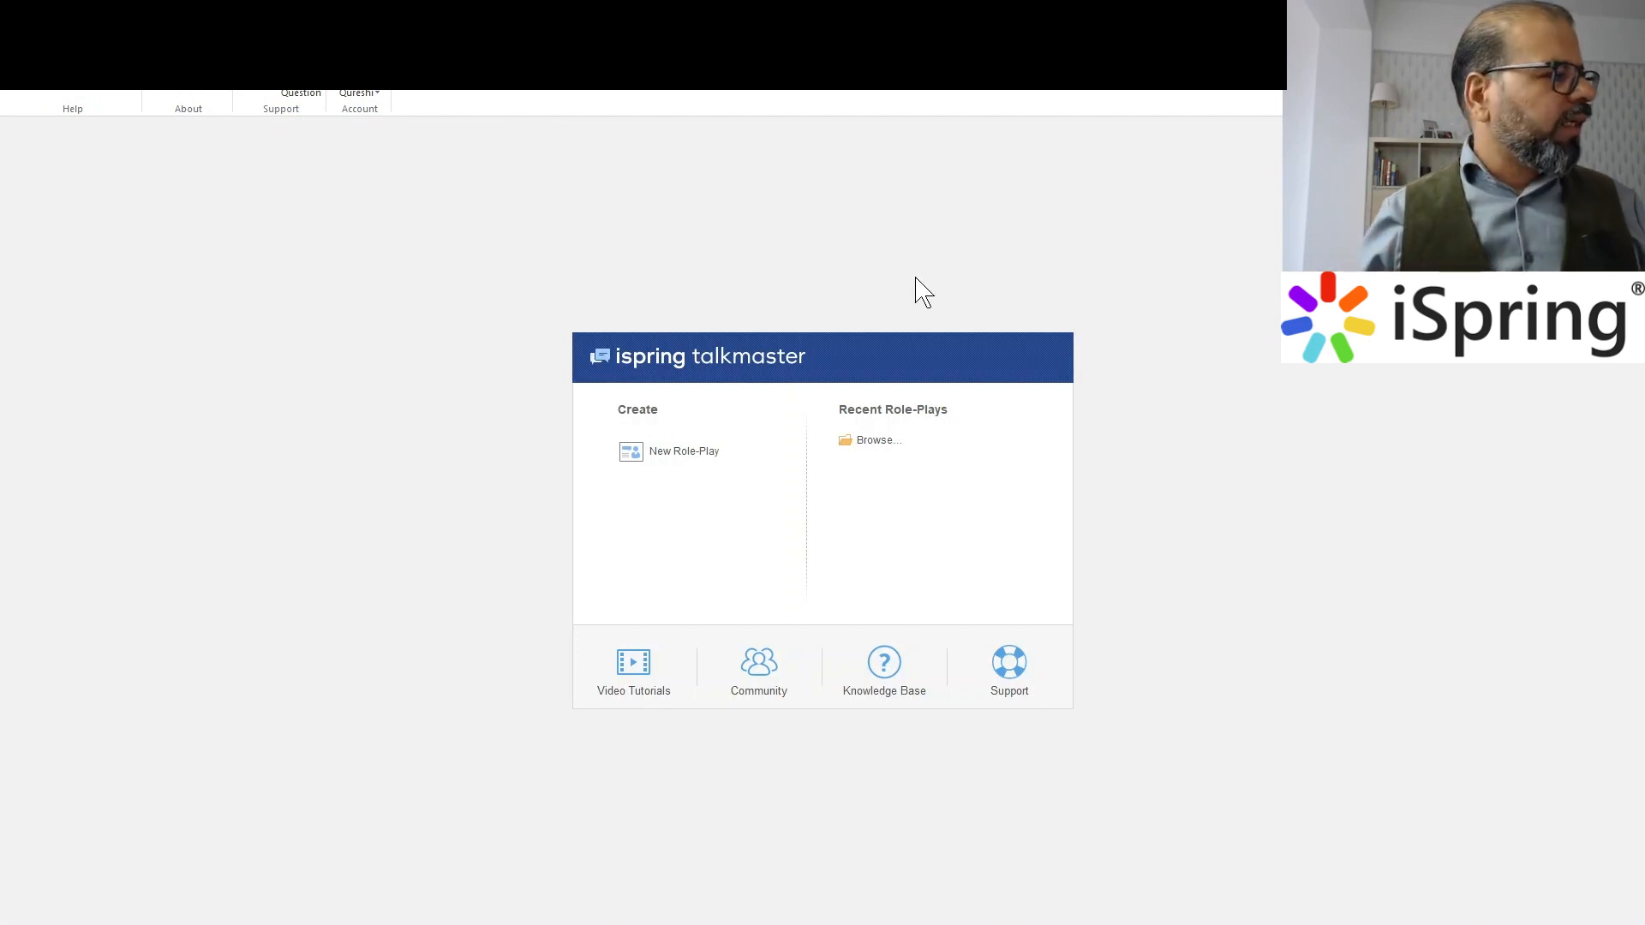
pyautogui.click(694, 453)
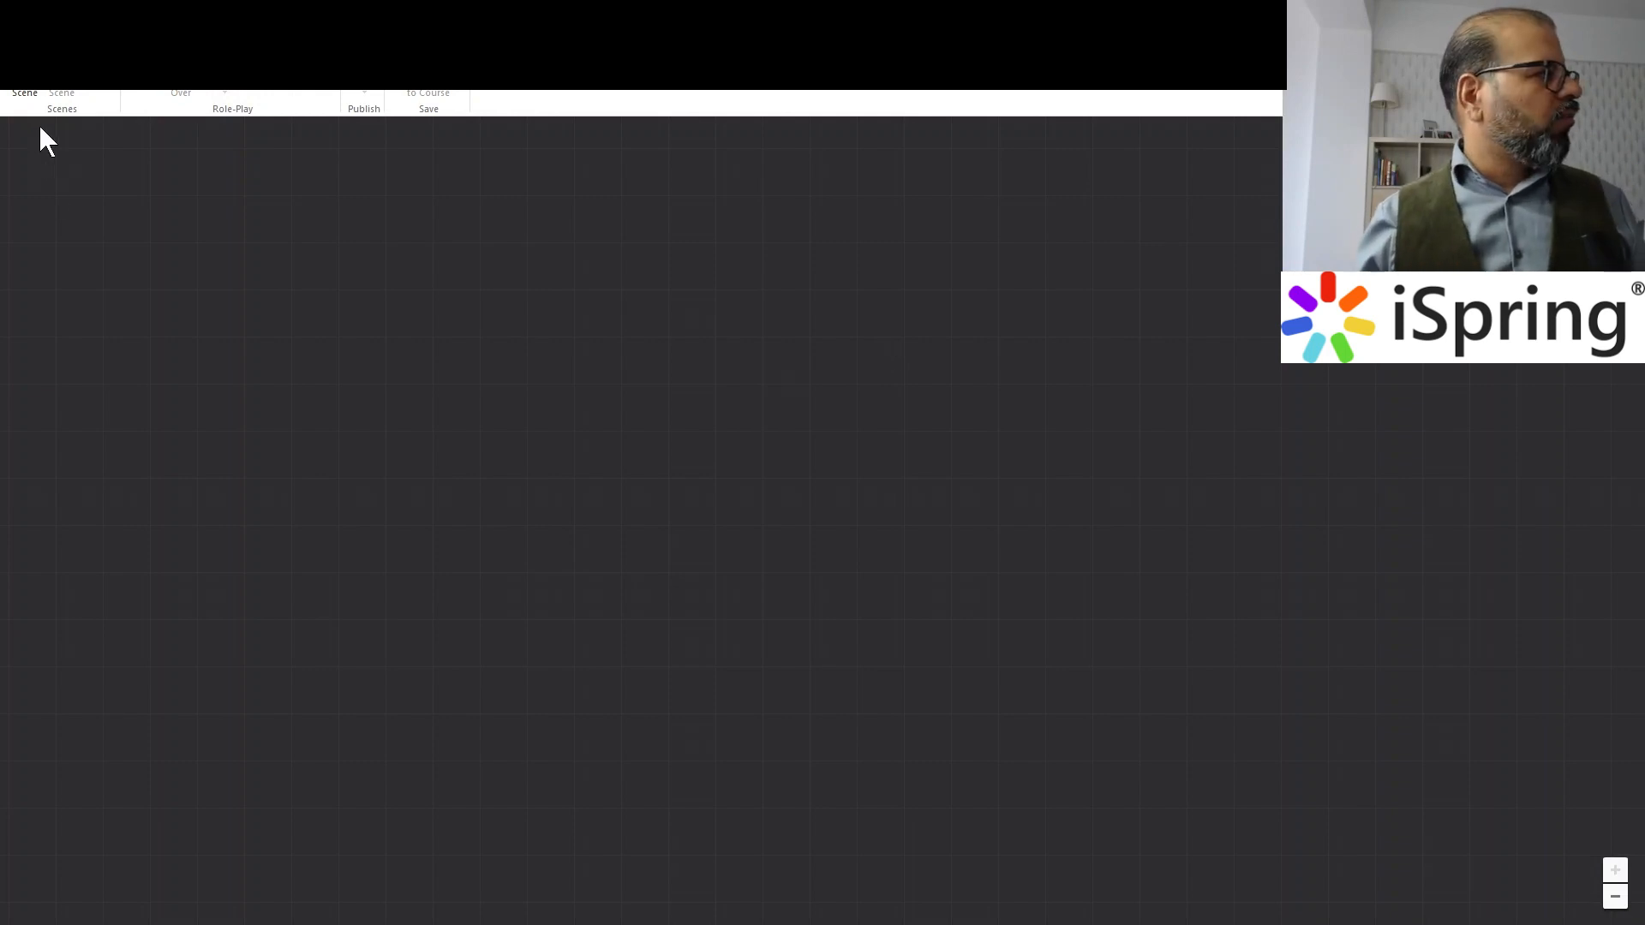
# - Add a scene with the slightly smiling character emotion and the built-in red-haired woman in a black blazer as its character
pyautogui.click(24, 96)
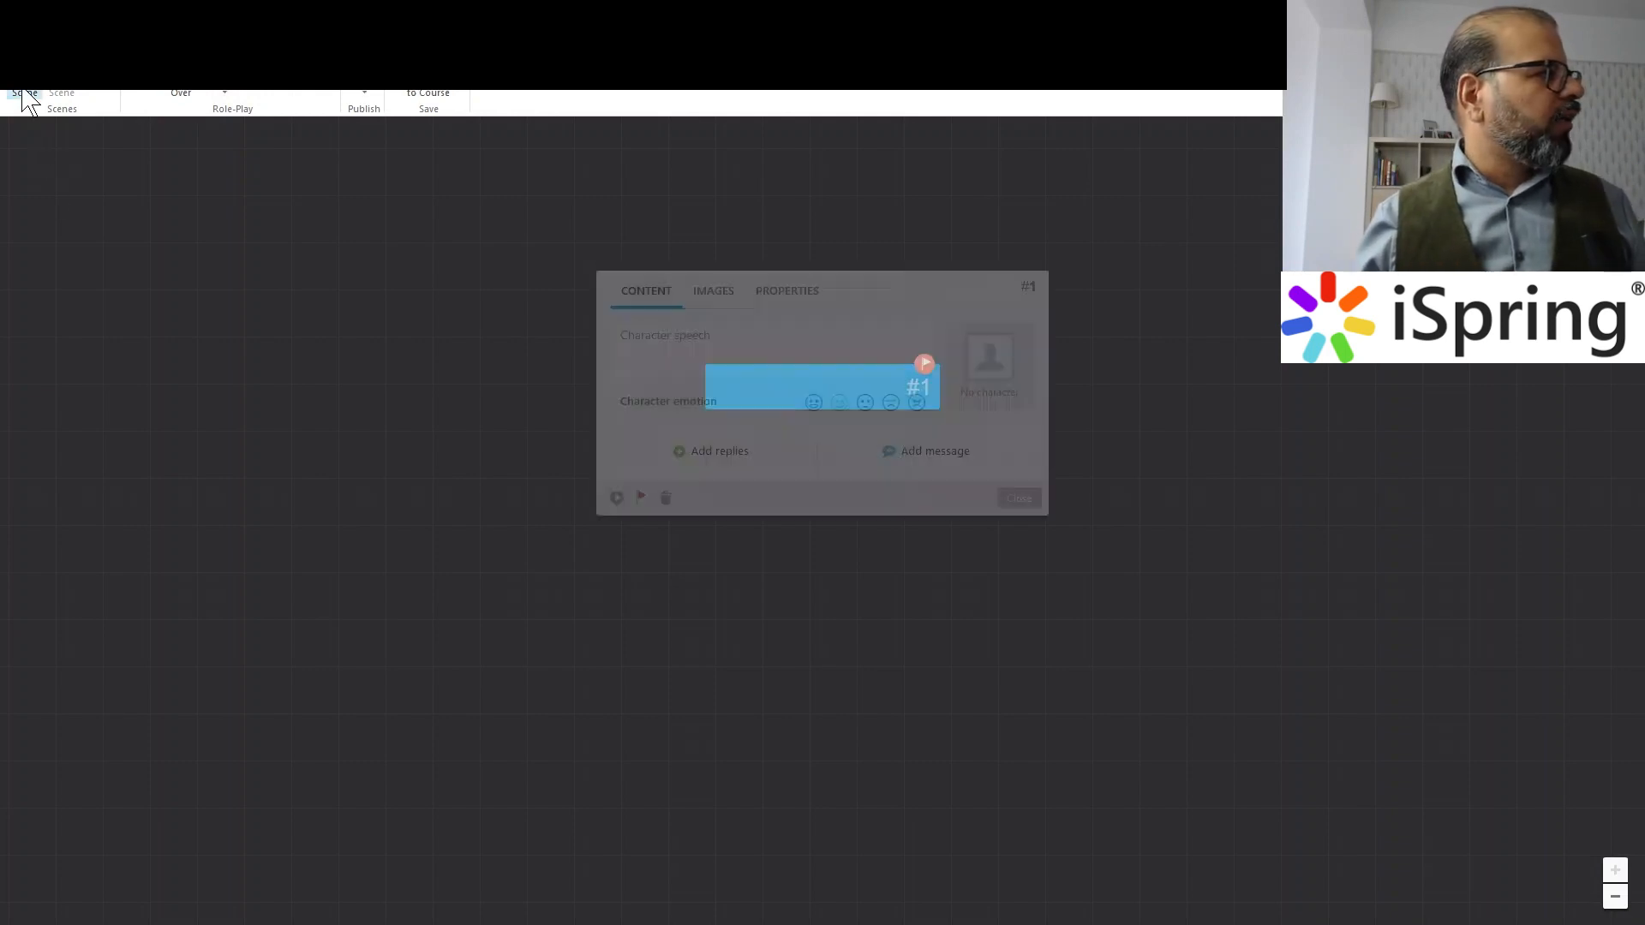
pyautogui.click(867, 403)
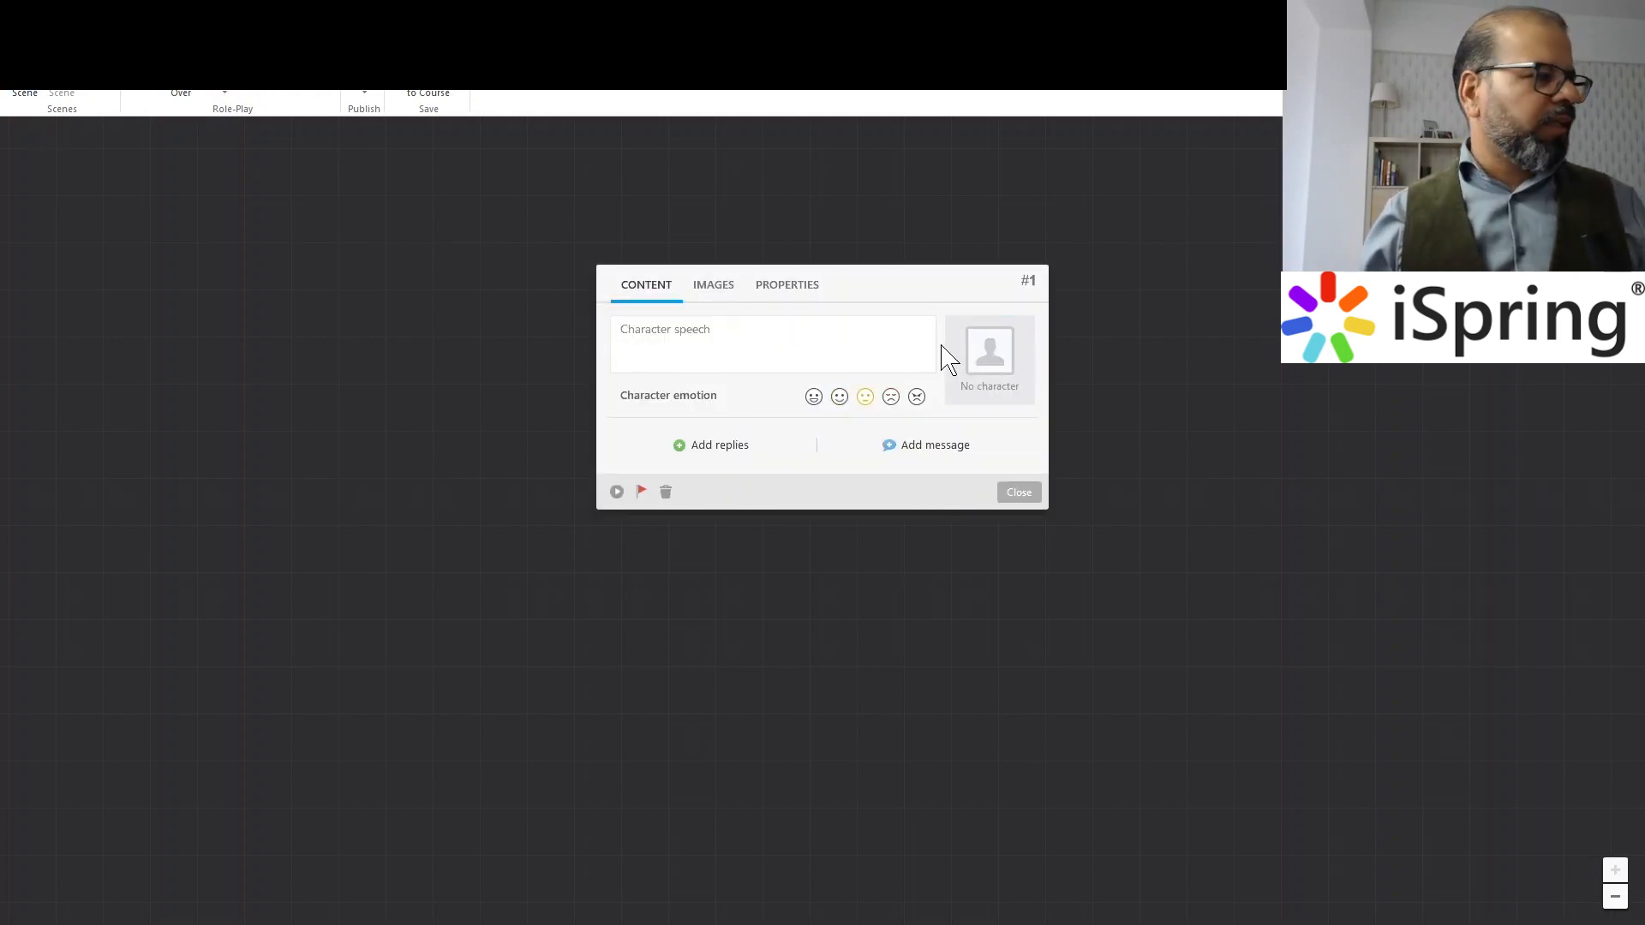
pyautogui.click(837, 403)
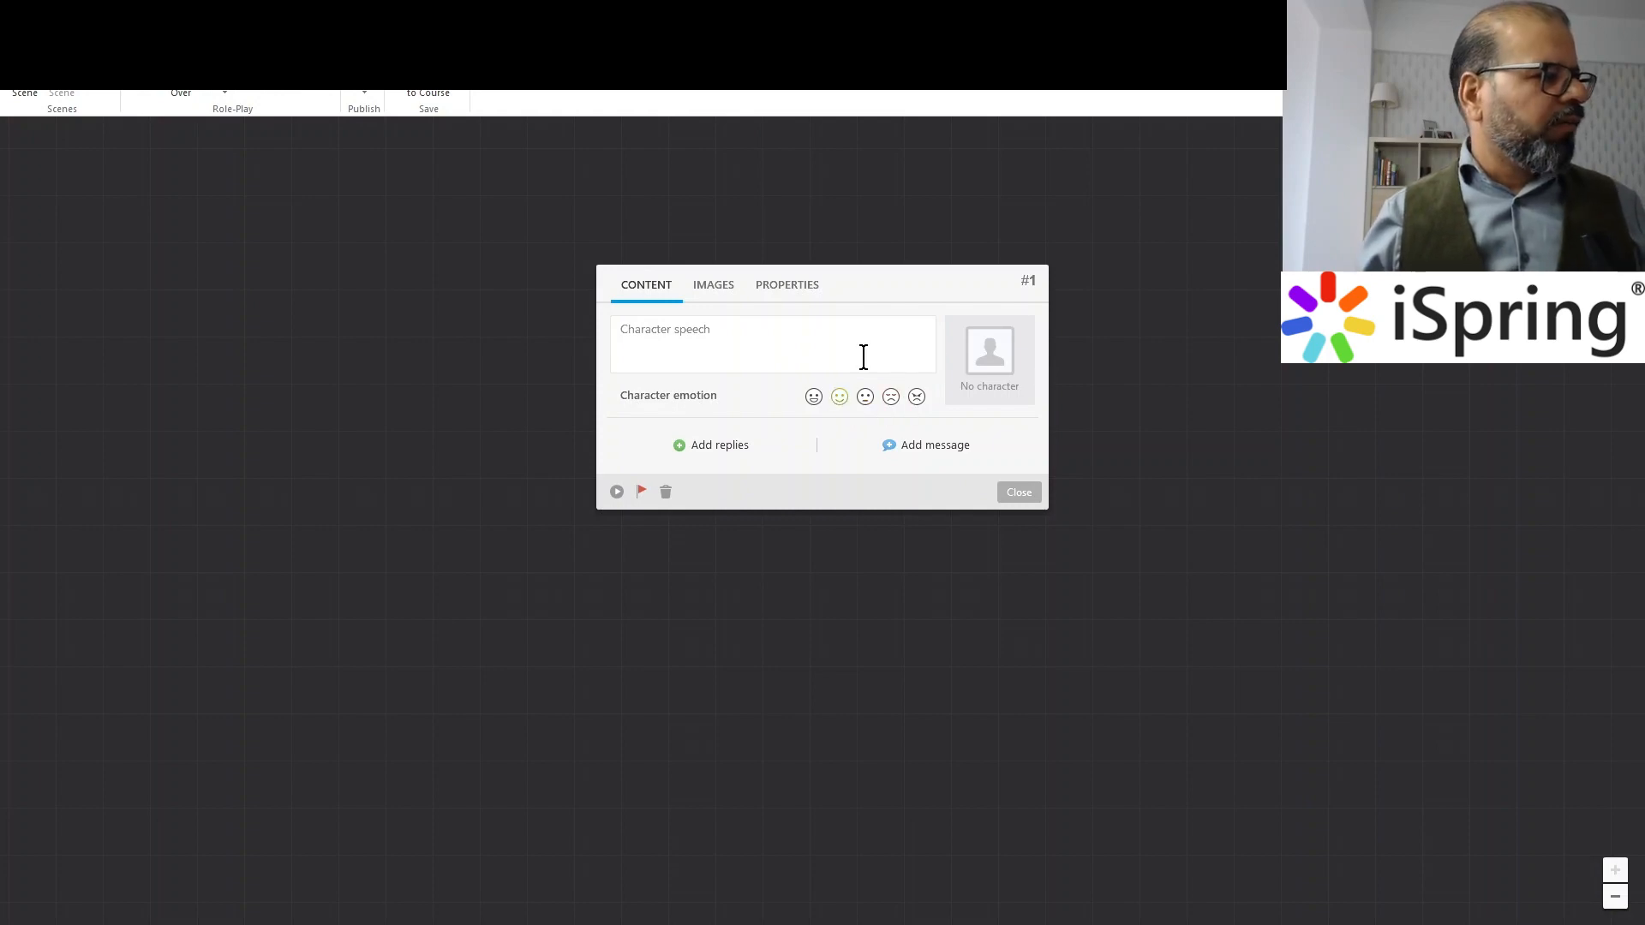
pyautogui.click(969, 367)
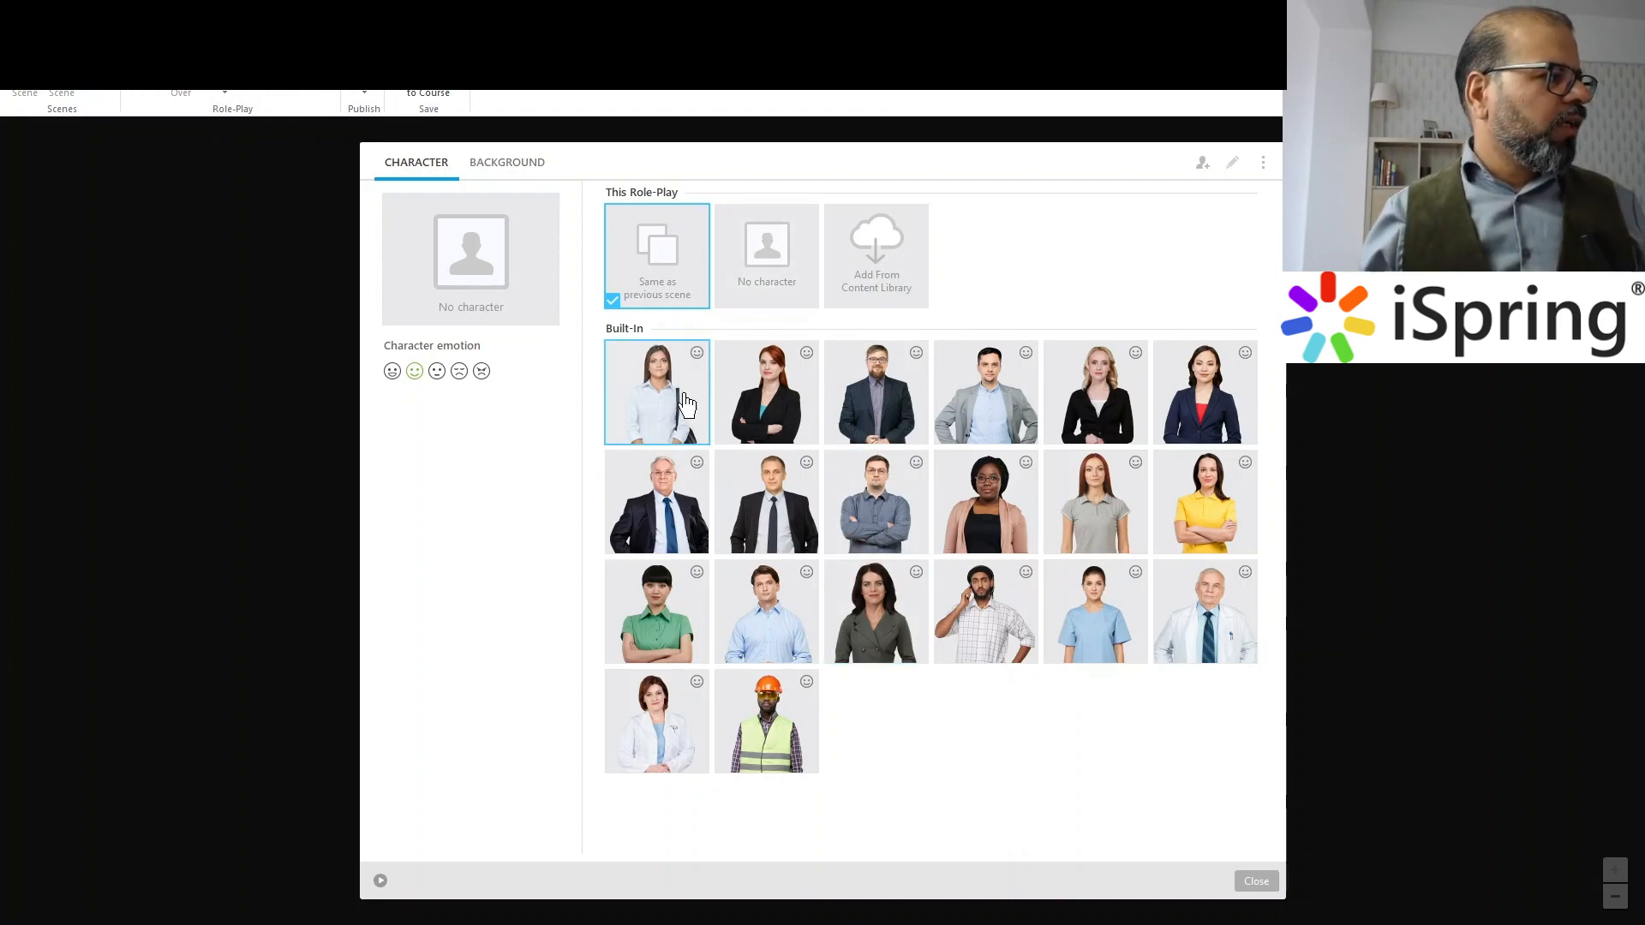
pyautogui.click(816, 407)
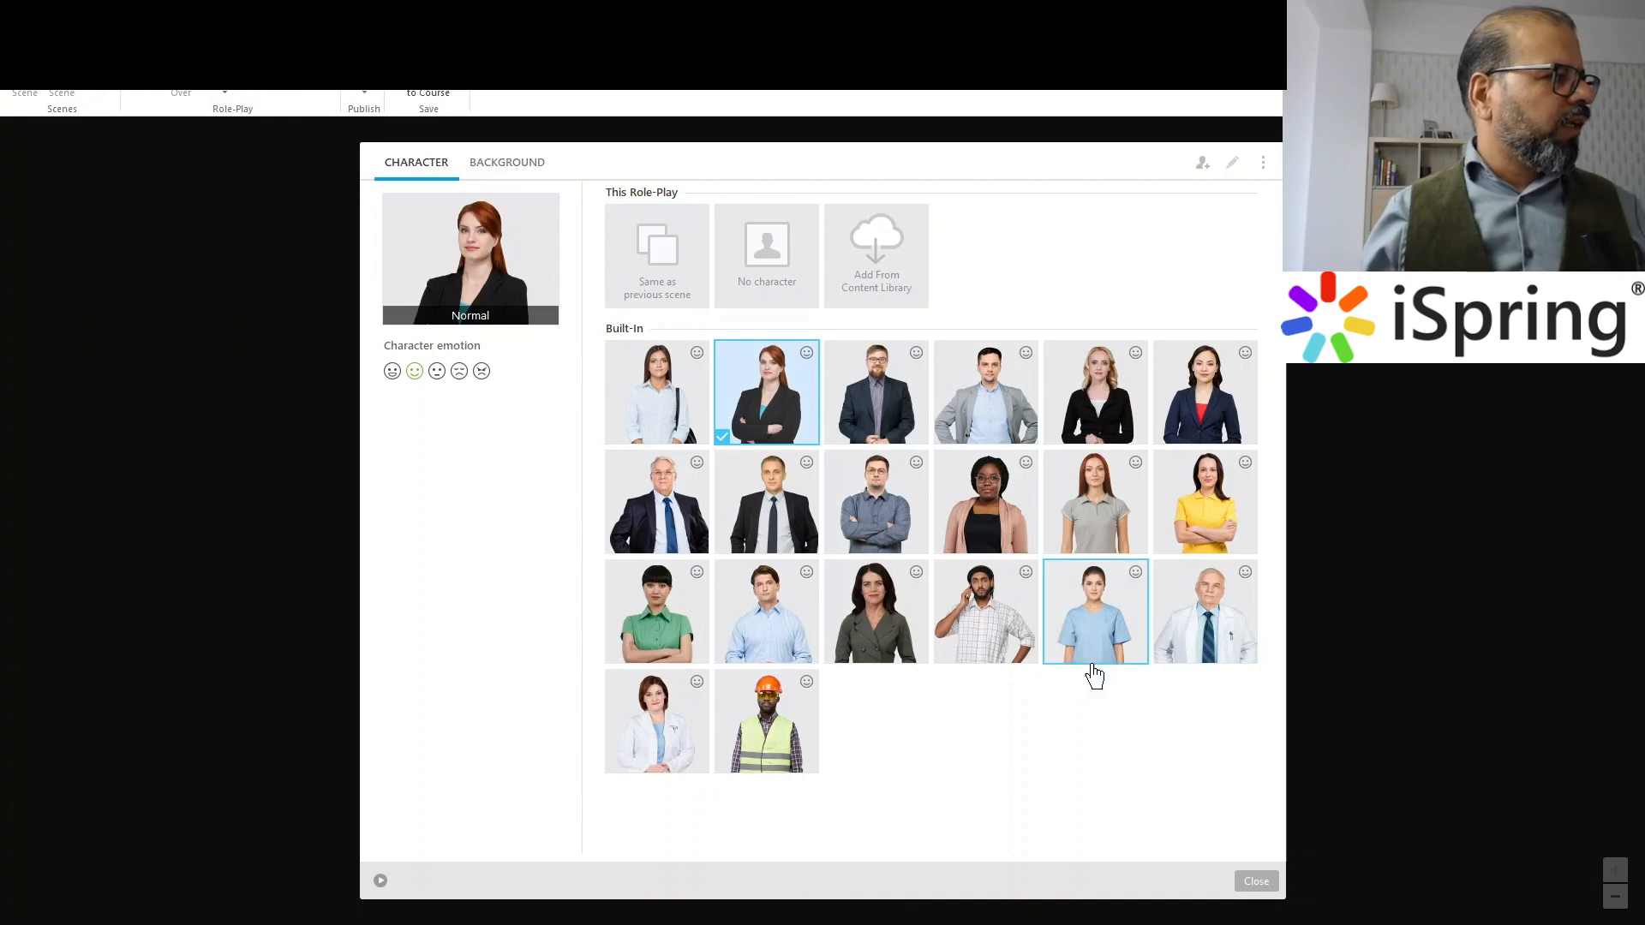
pyautogui.click(1244, 886)
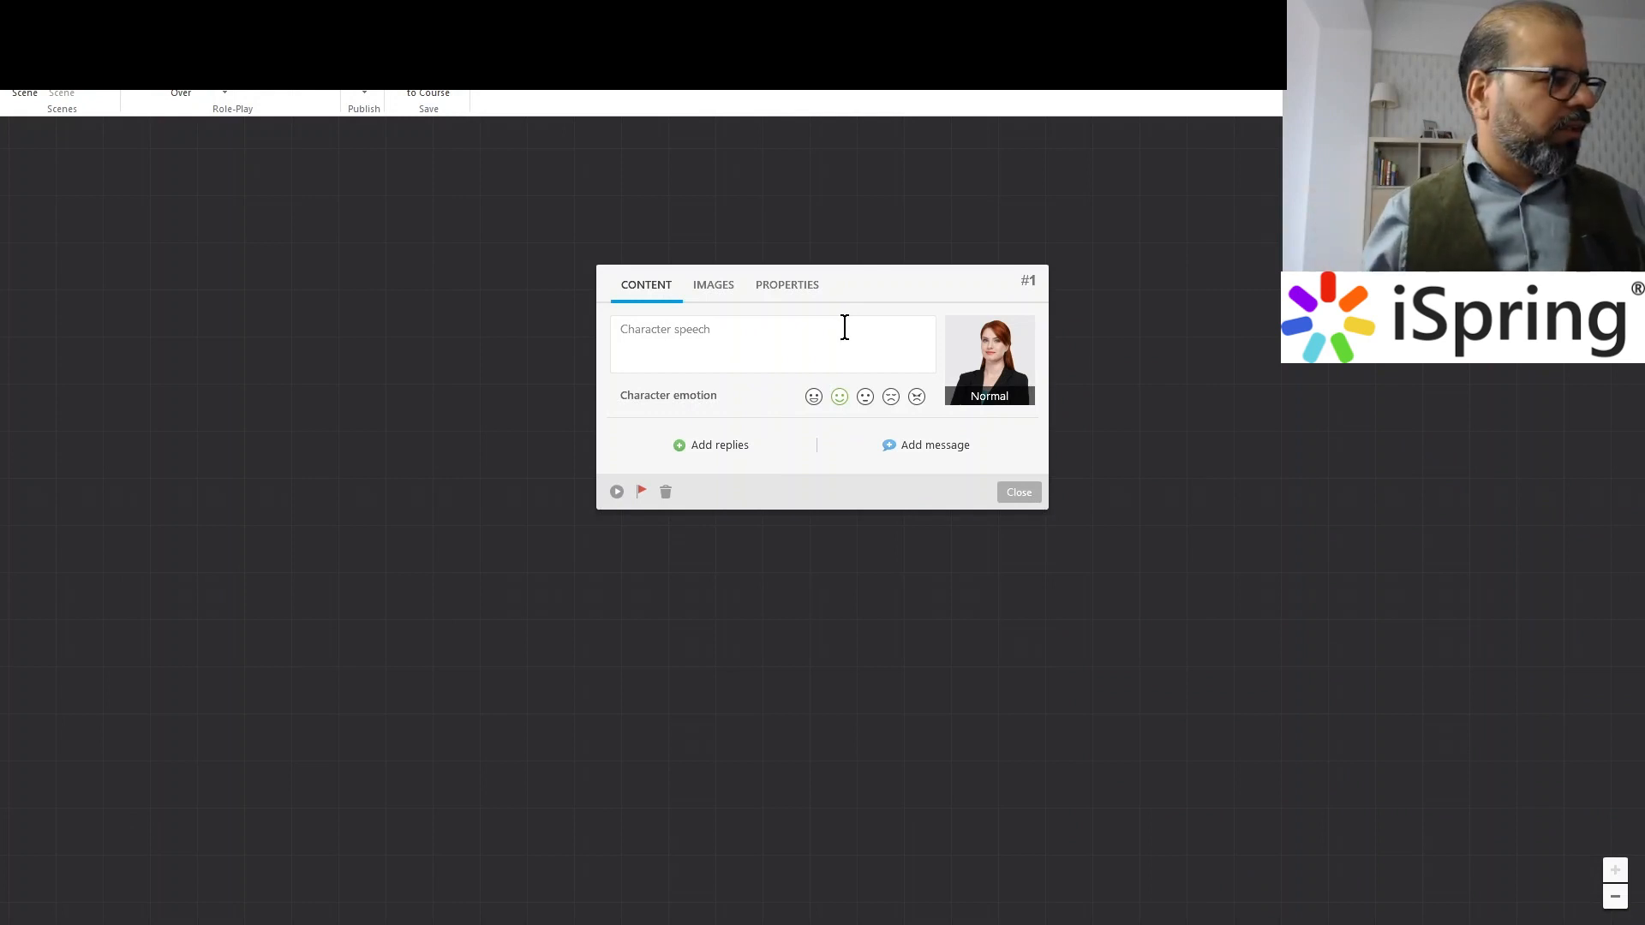
# - Add the message "How are you today?" to the scene and save the role-play back to the course slide
pyautogui.click(908, 447)
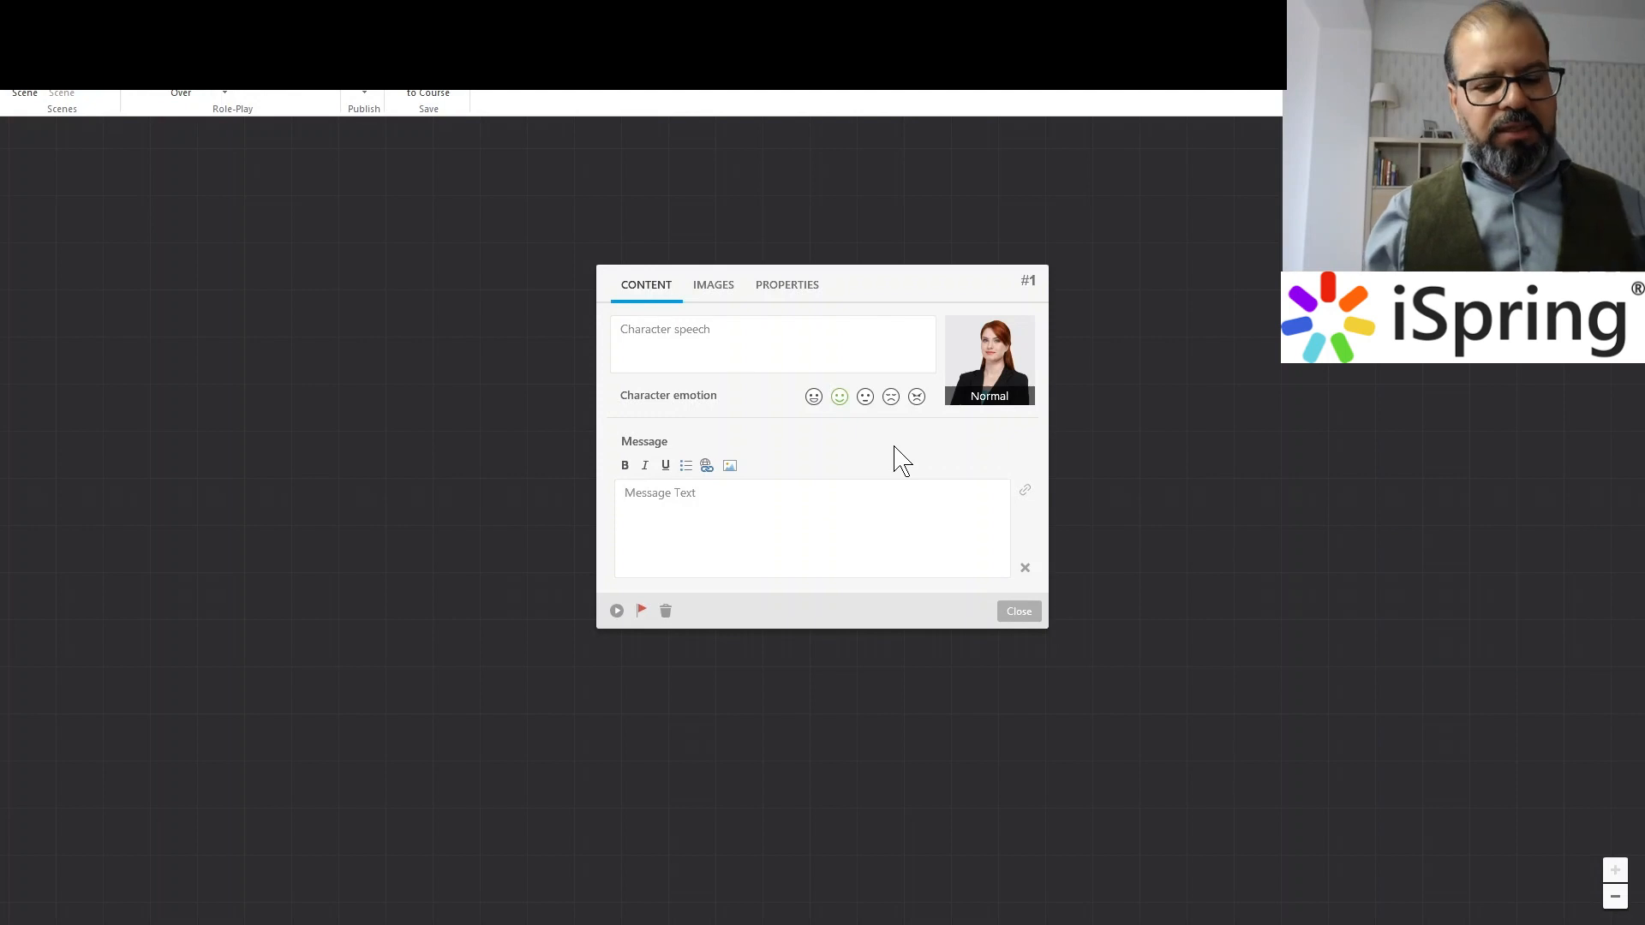
pyautogui.write('How a')
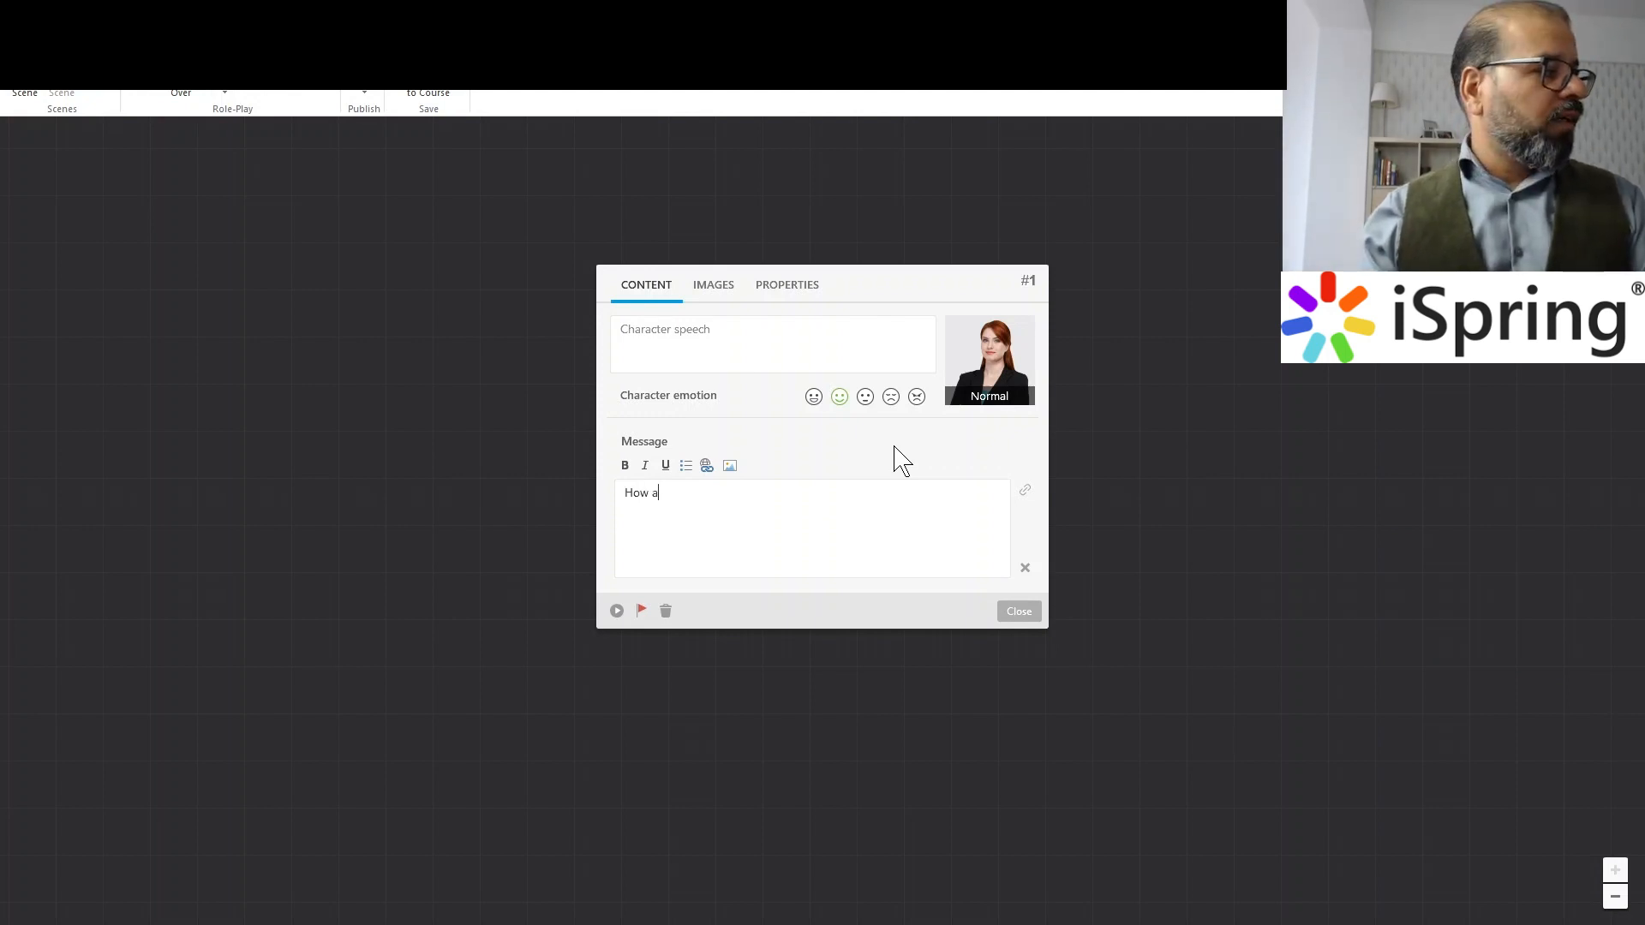
pyautogui.write('re ypu t')
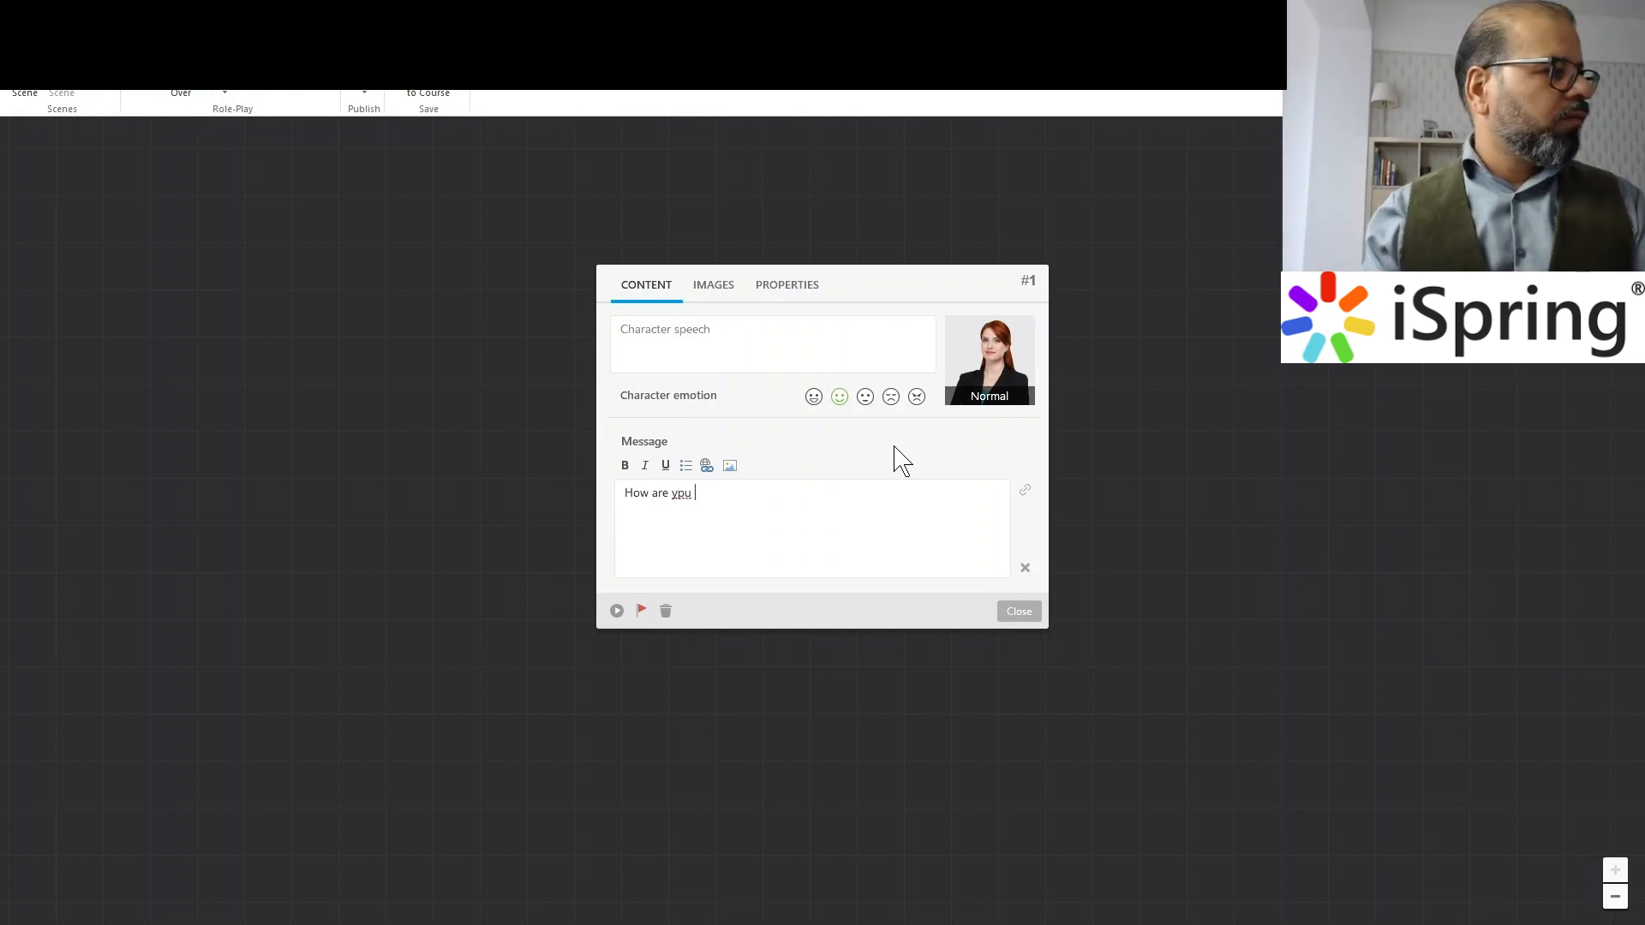
pyautogui.press('BackSpace')
pyautogui.press('BackSpace')
pyautogui.press('BackSpace')
pyautogui.press('BackSpace')
pyautogui.write('you today?')
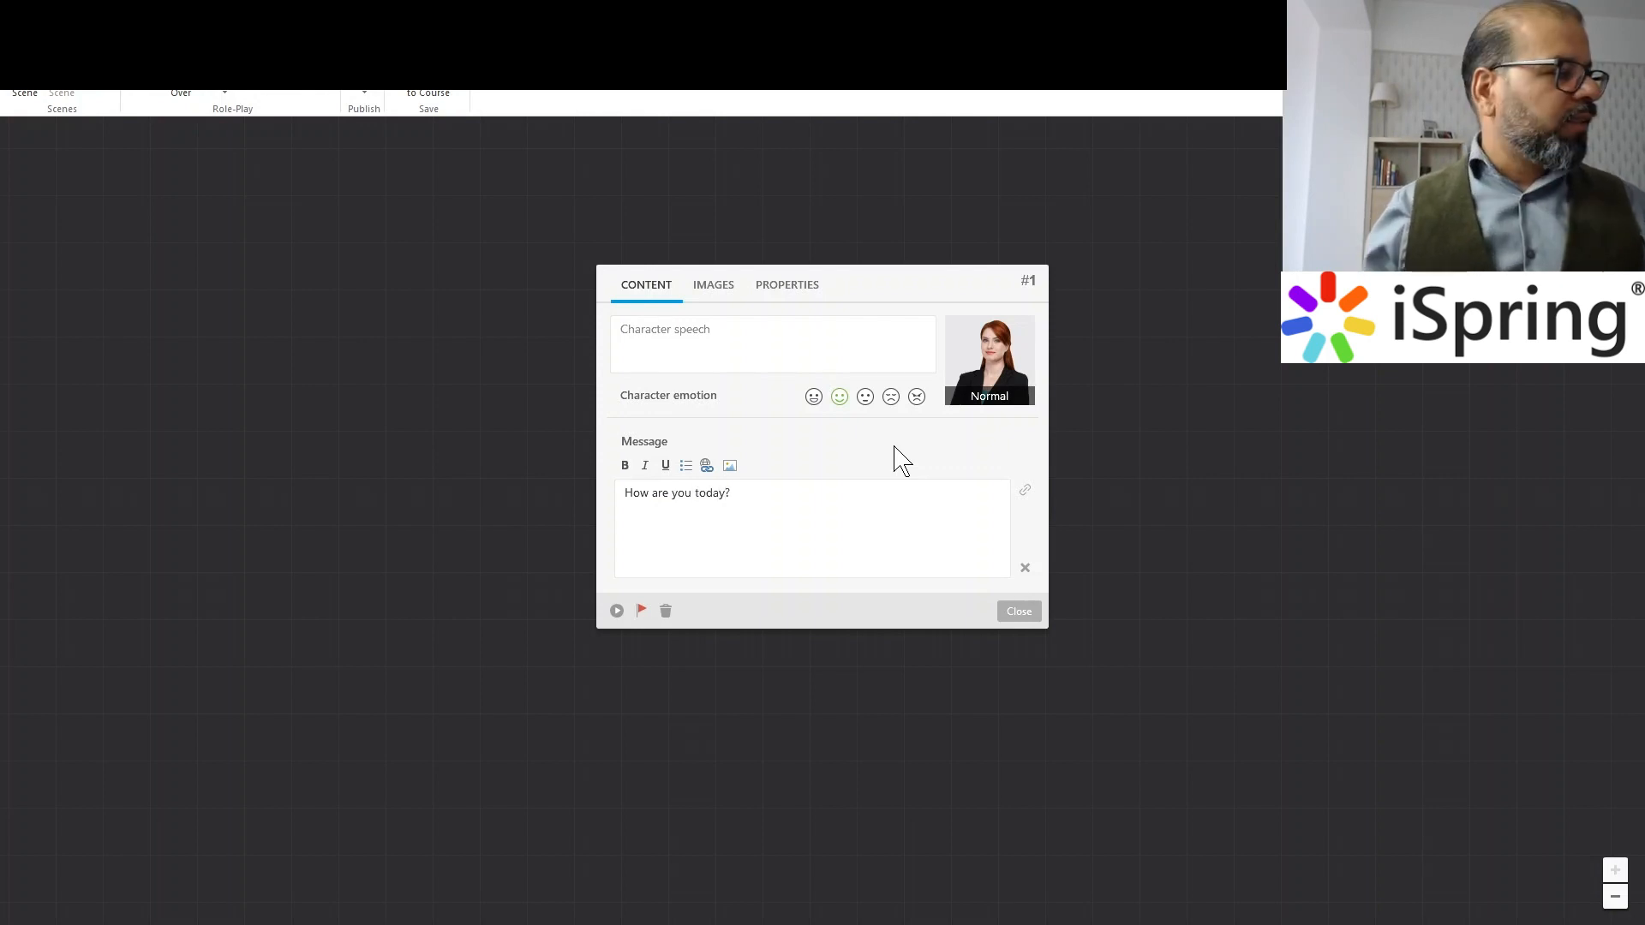
pyautogui.click(1021, 610)
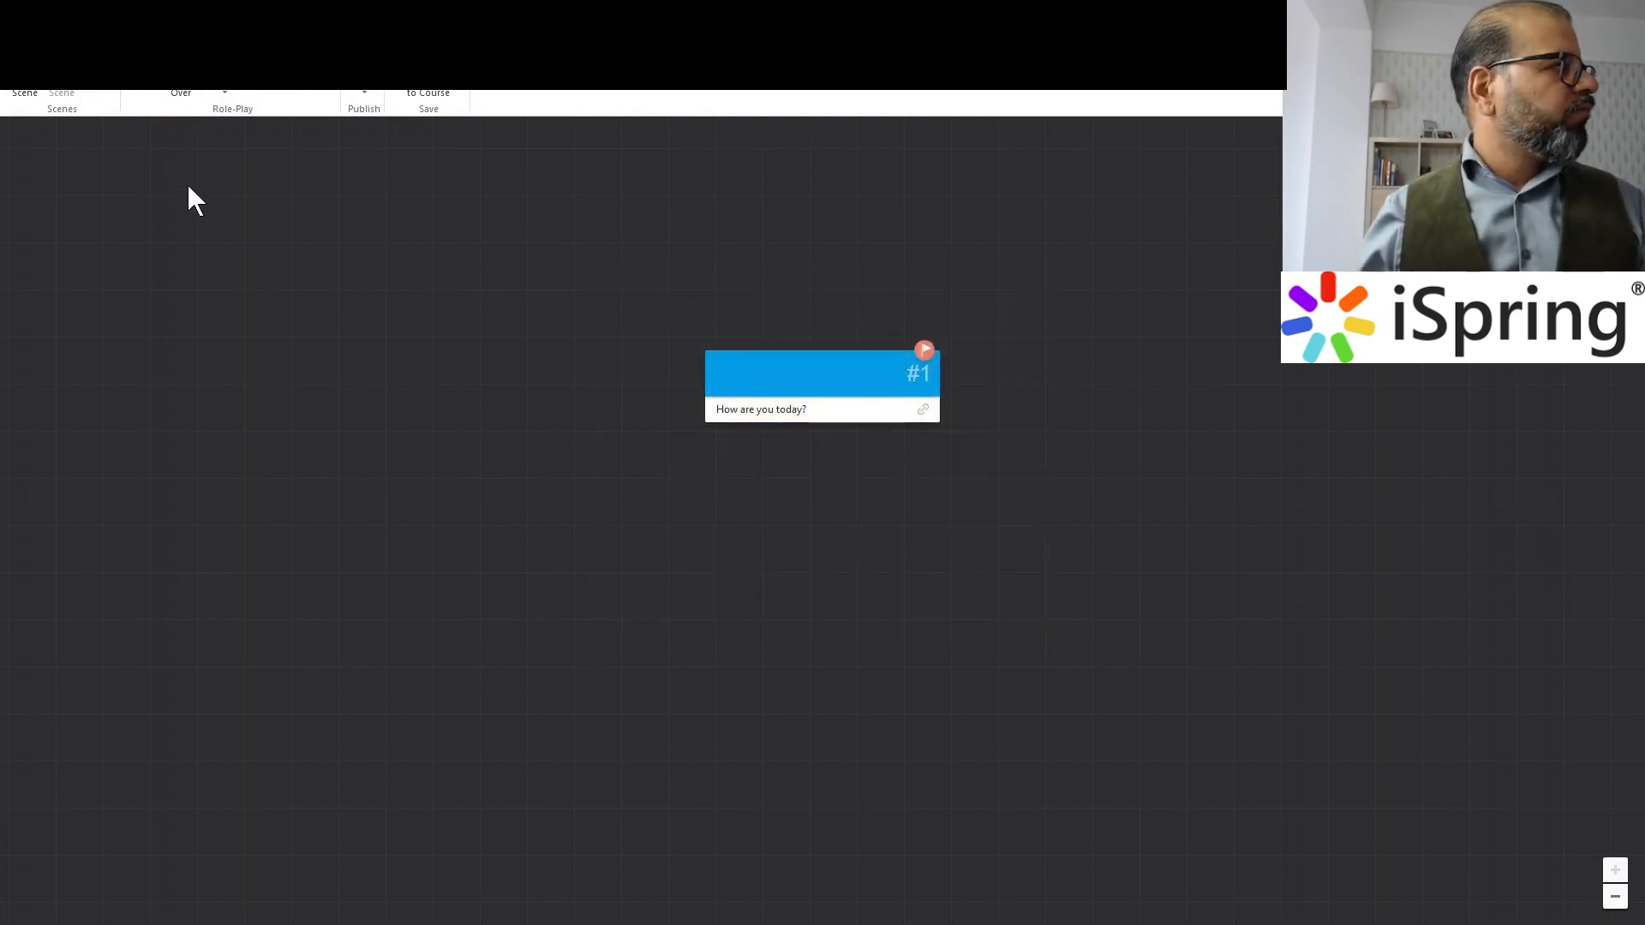
pyautogui.doubleClick(821, 375)
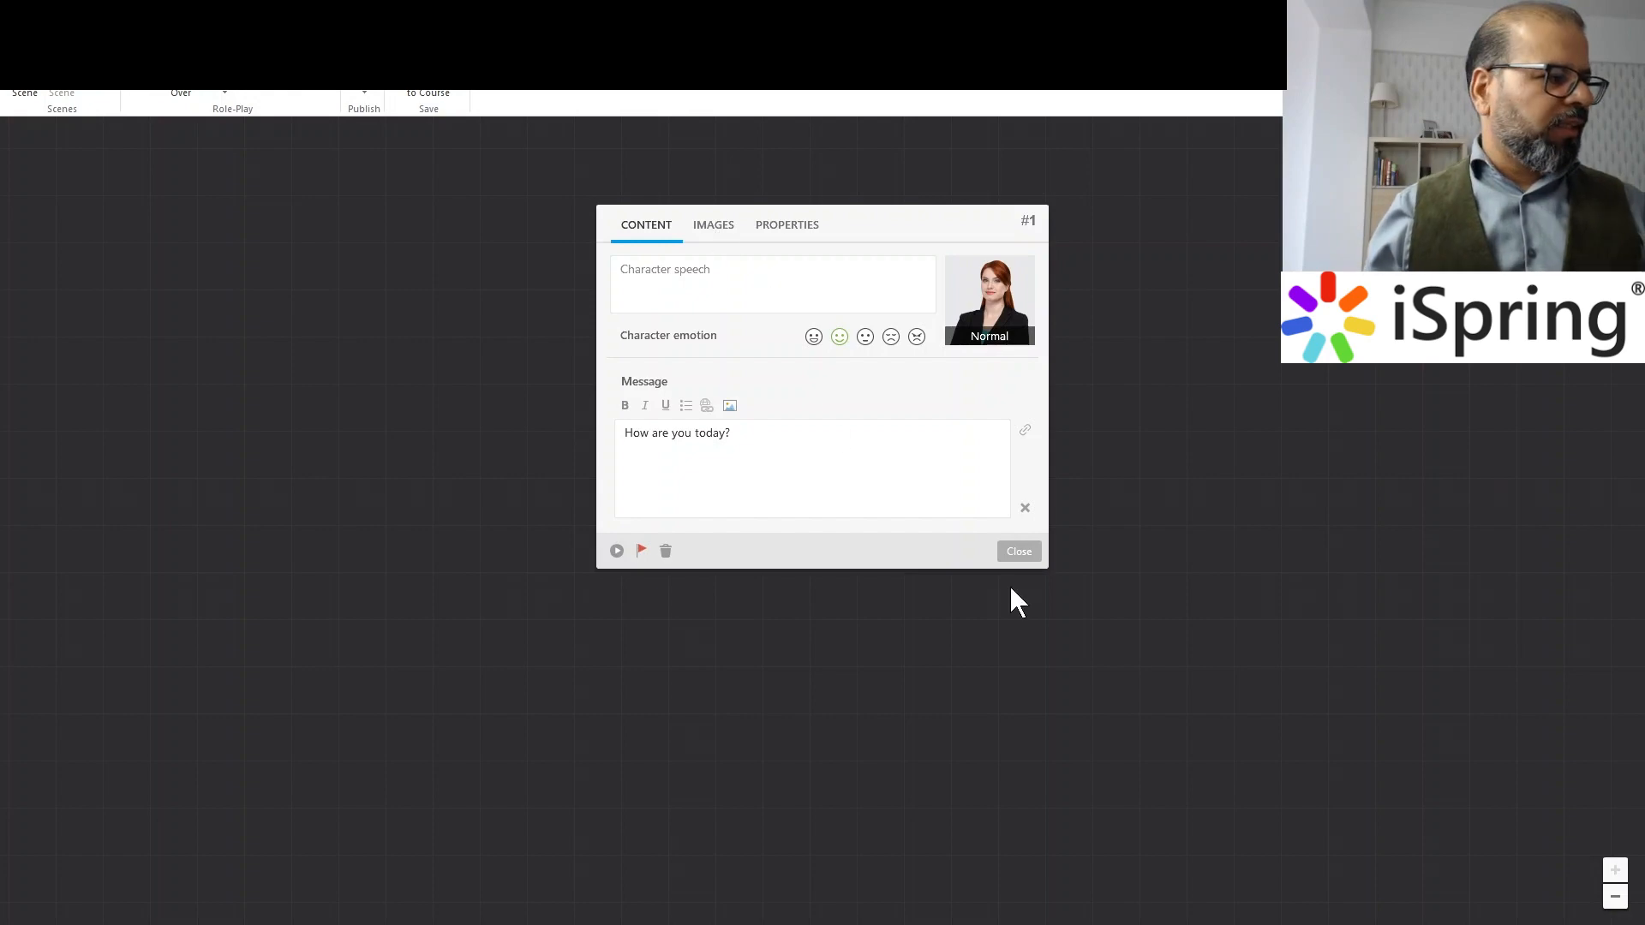
pyautogui.click(1019, 553)
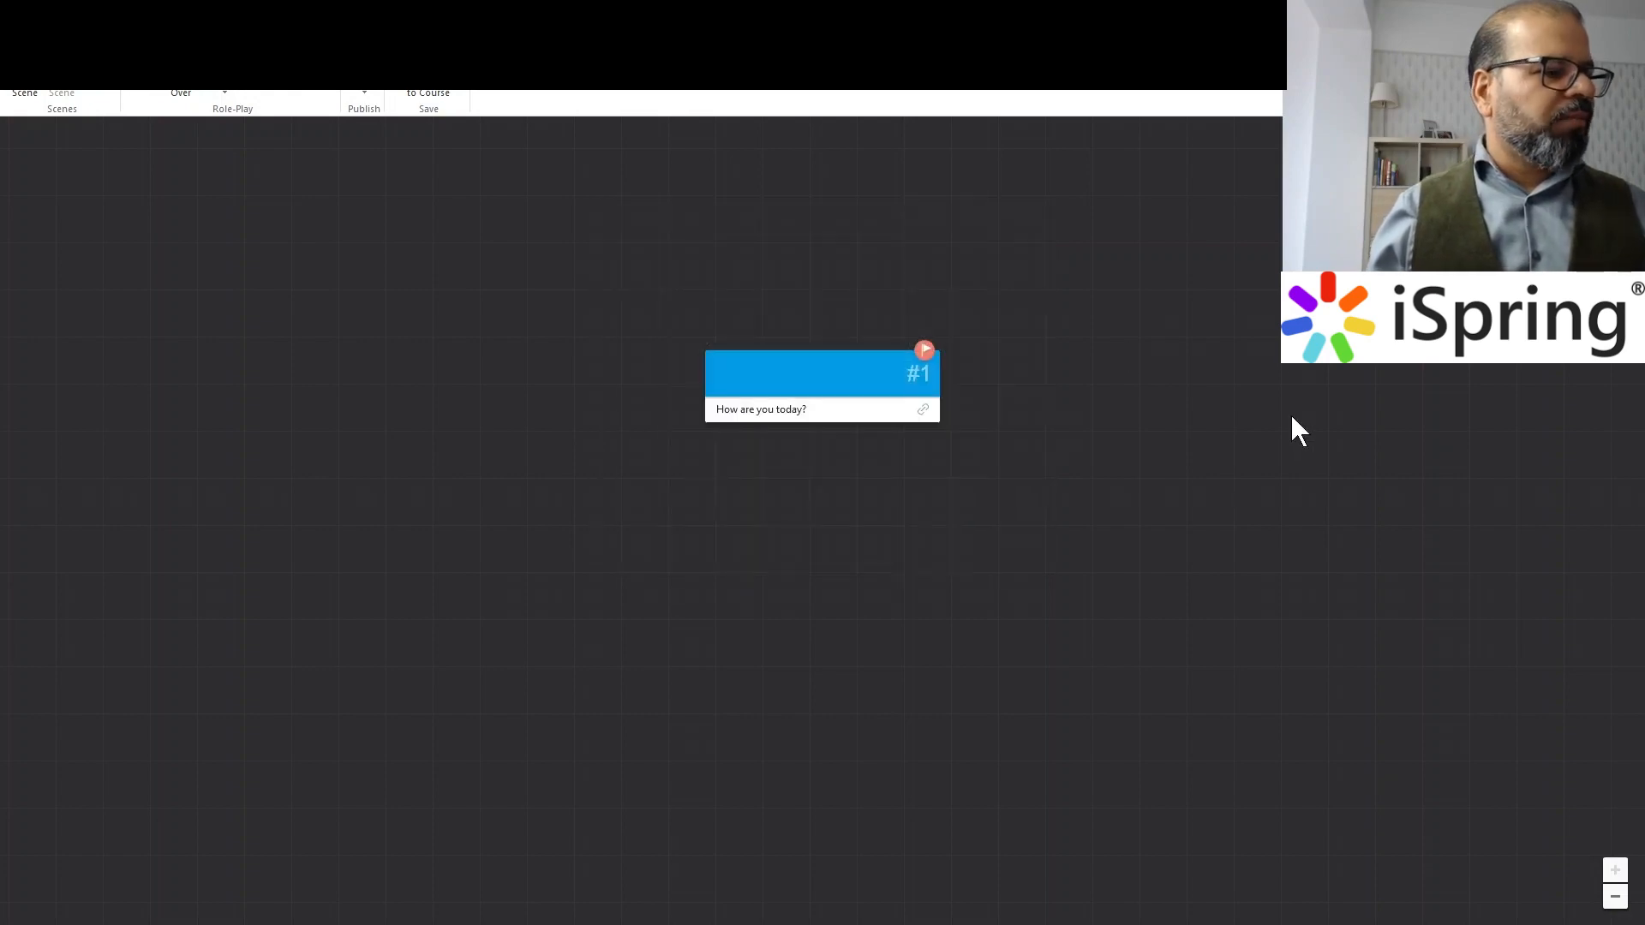
pyautogui.click(435, 96)
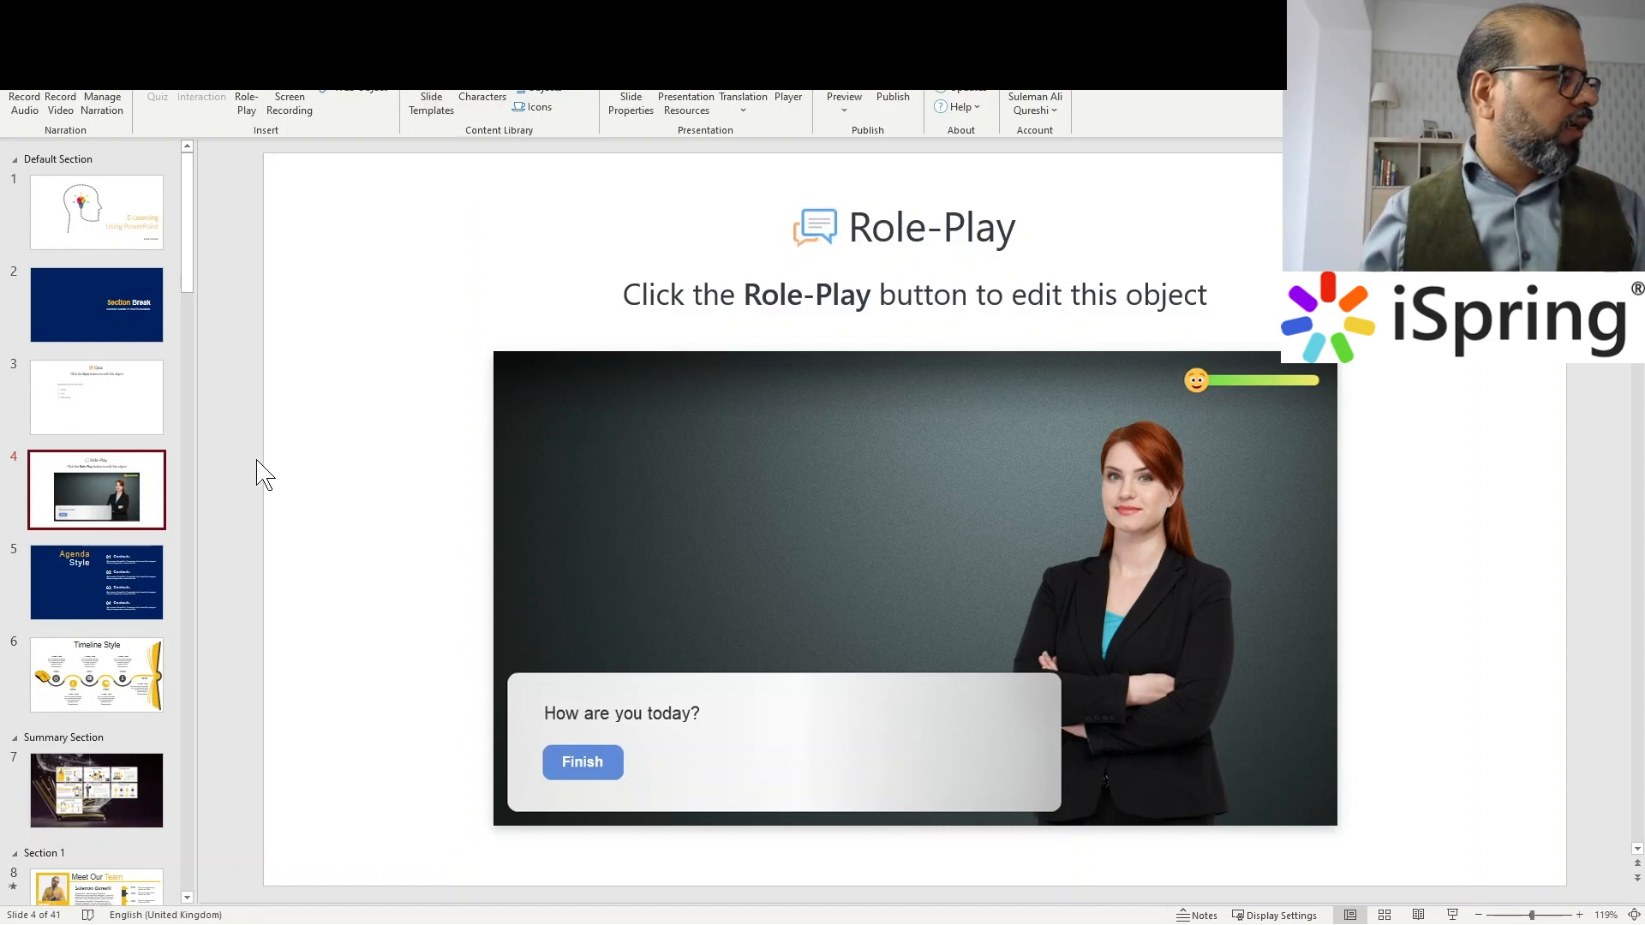
# - View the role-play slide as a slide show, and preview the course from the title slide through the survey quiz to the role-play
pyautogui.click(1452, 915)
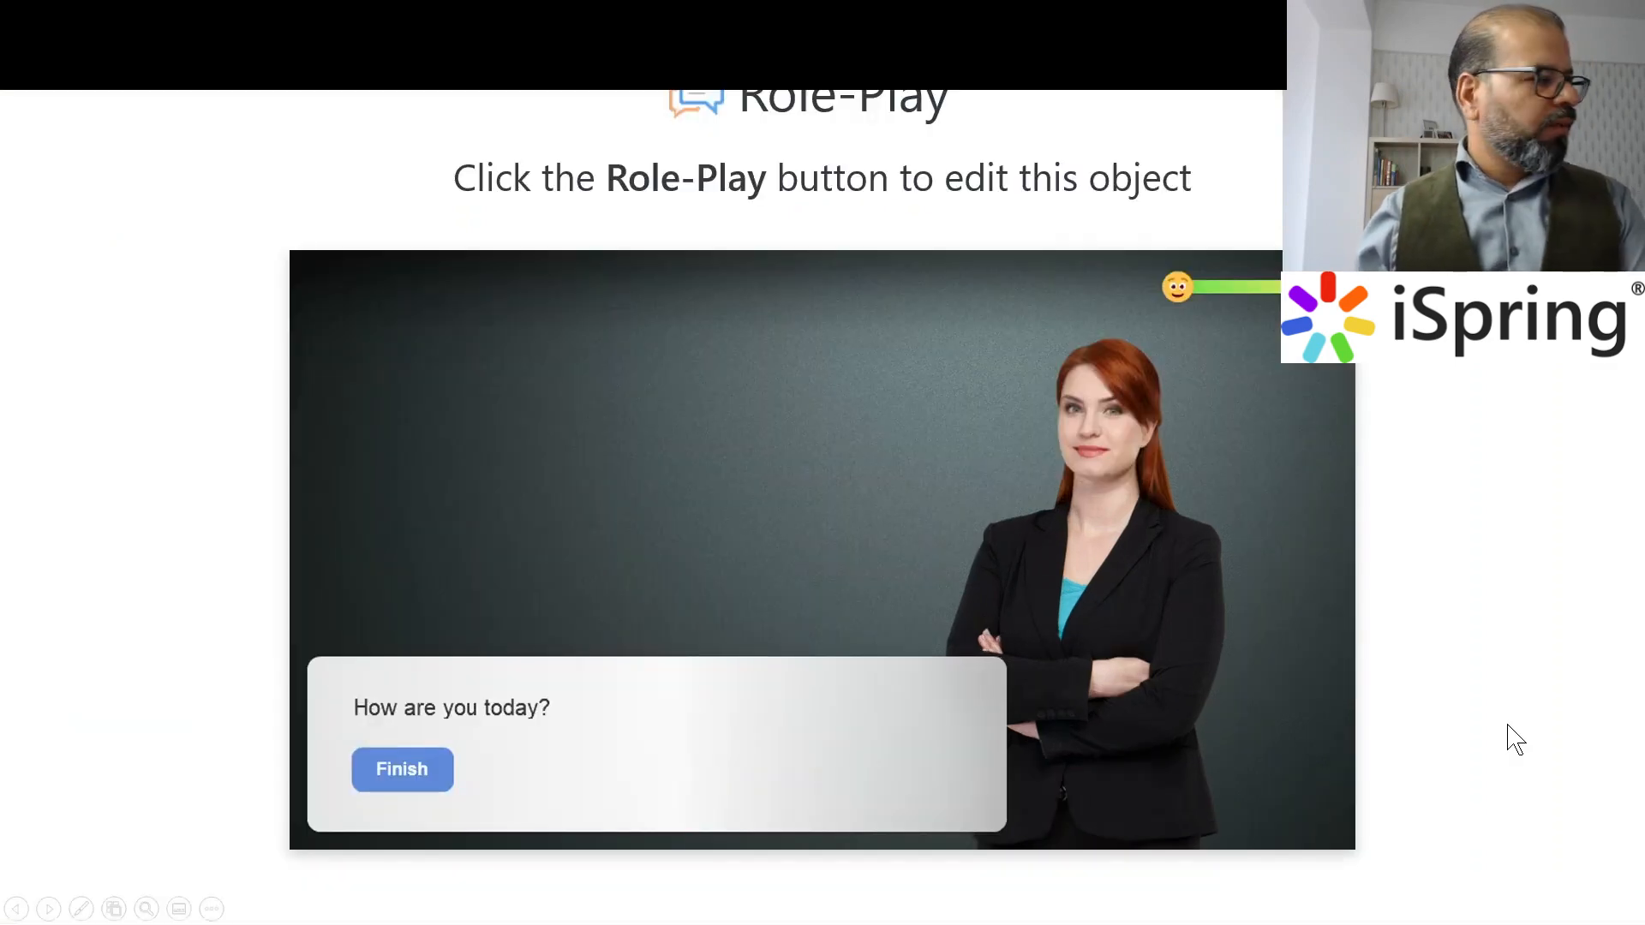
pyautogui.press('Escape')
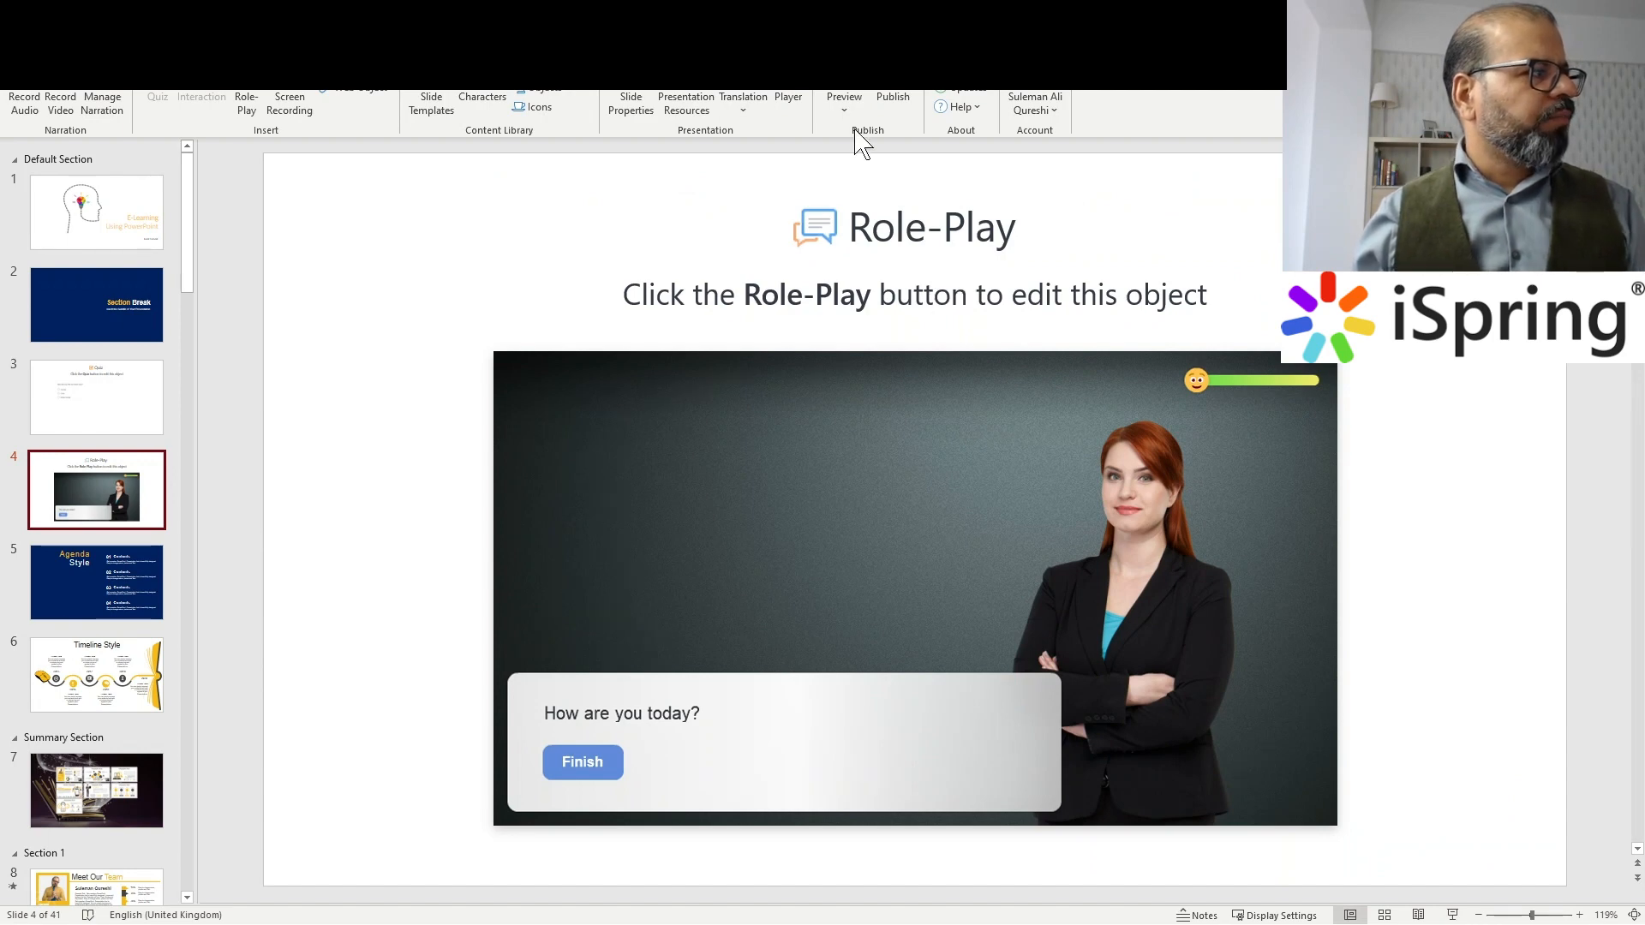
pyautogui.click(840, 95)
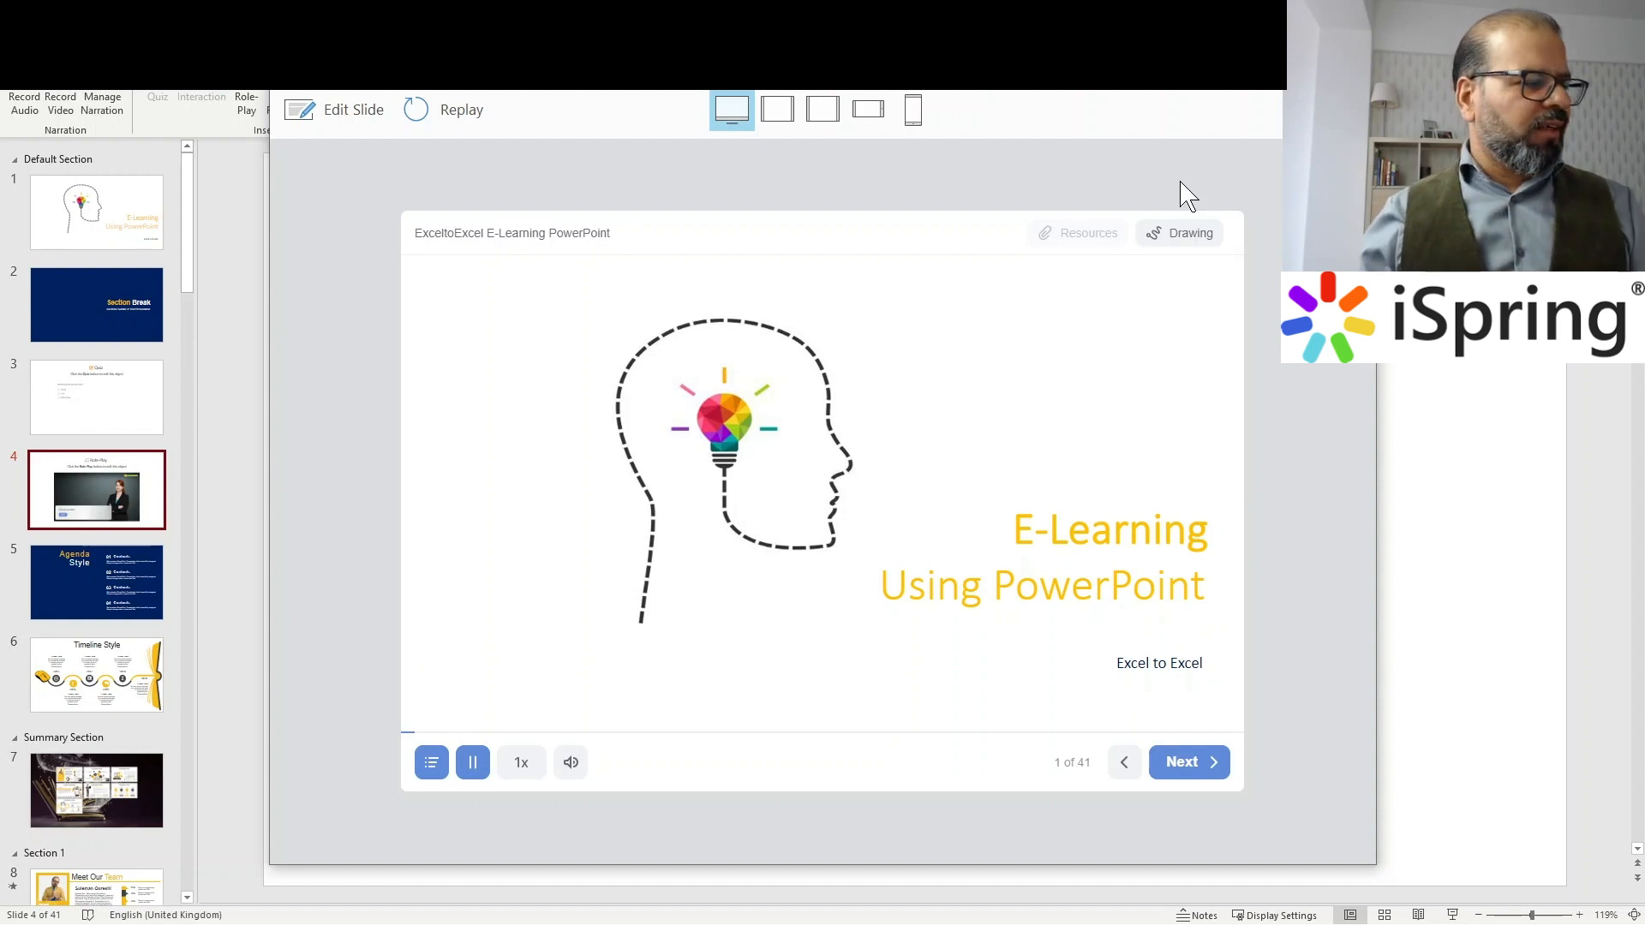
pyautogui.click(1214, 779)
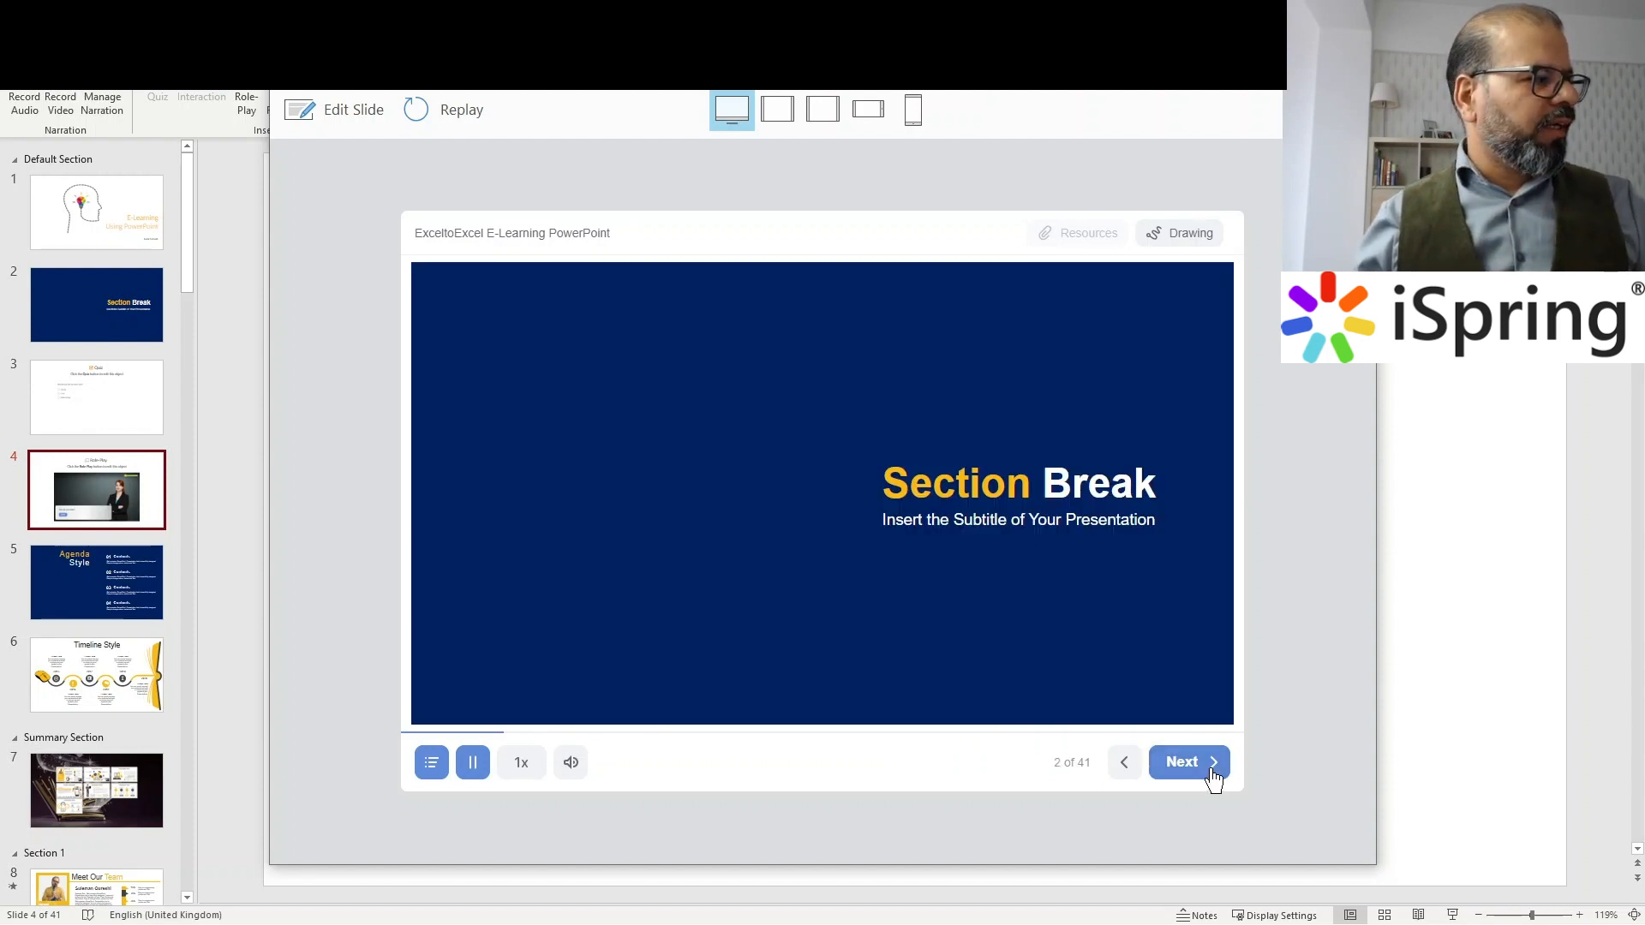
pyautogui.click(1215, 780)
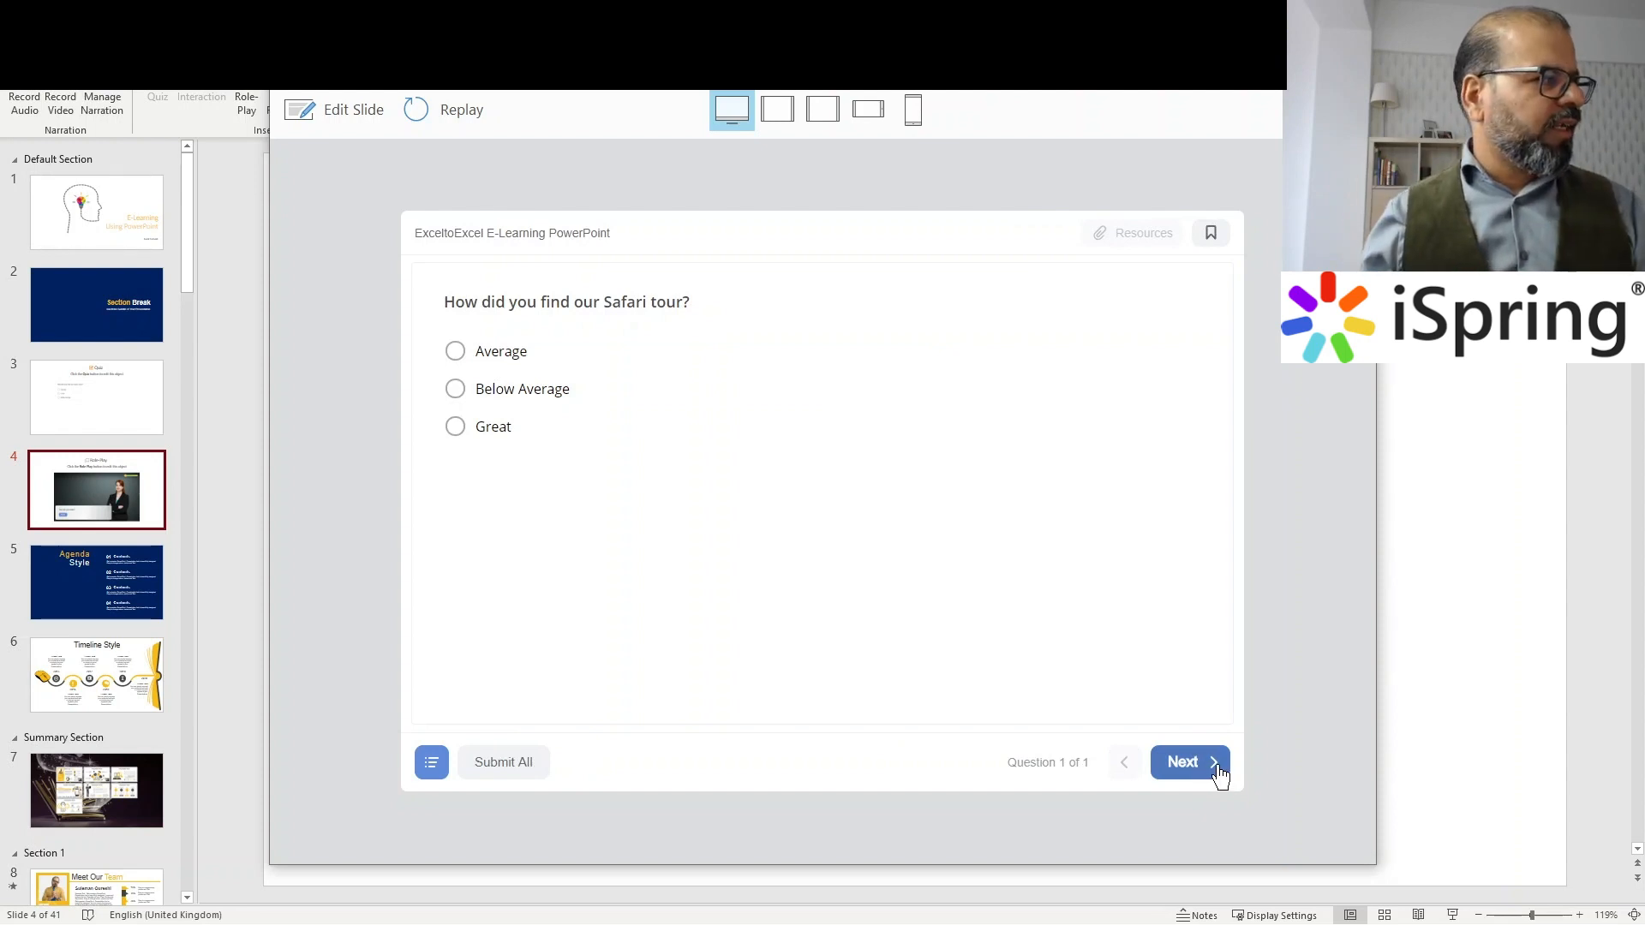
pyautogui.click(1220, 776)
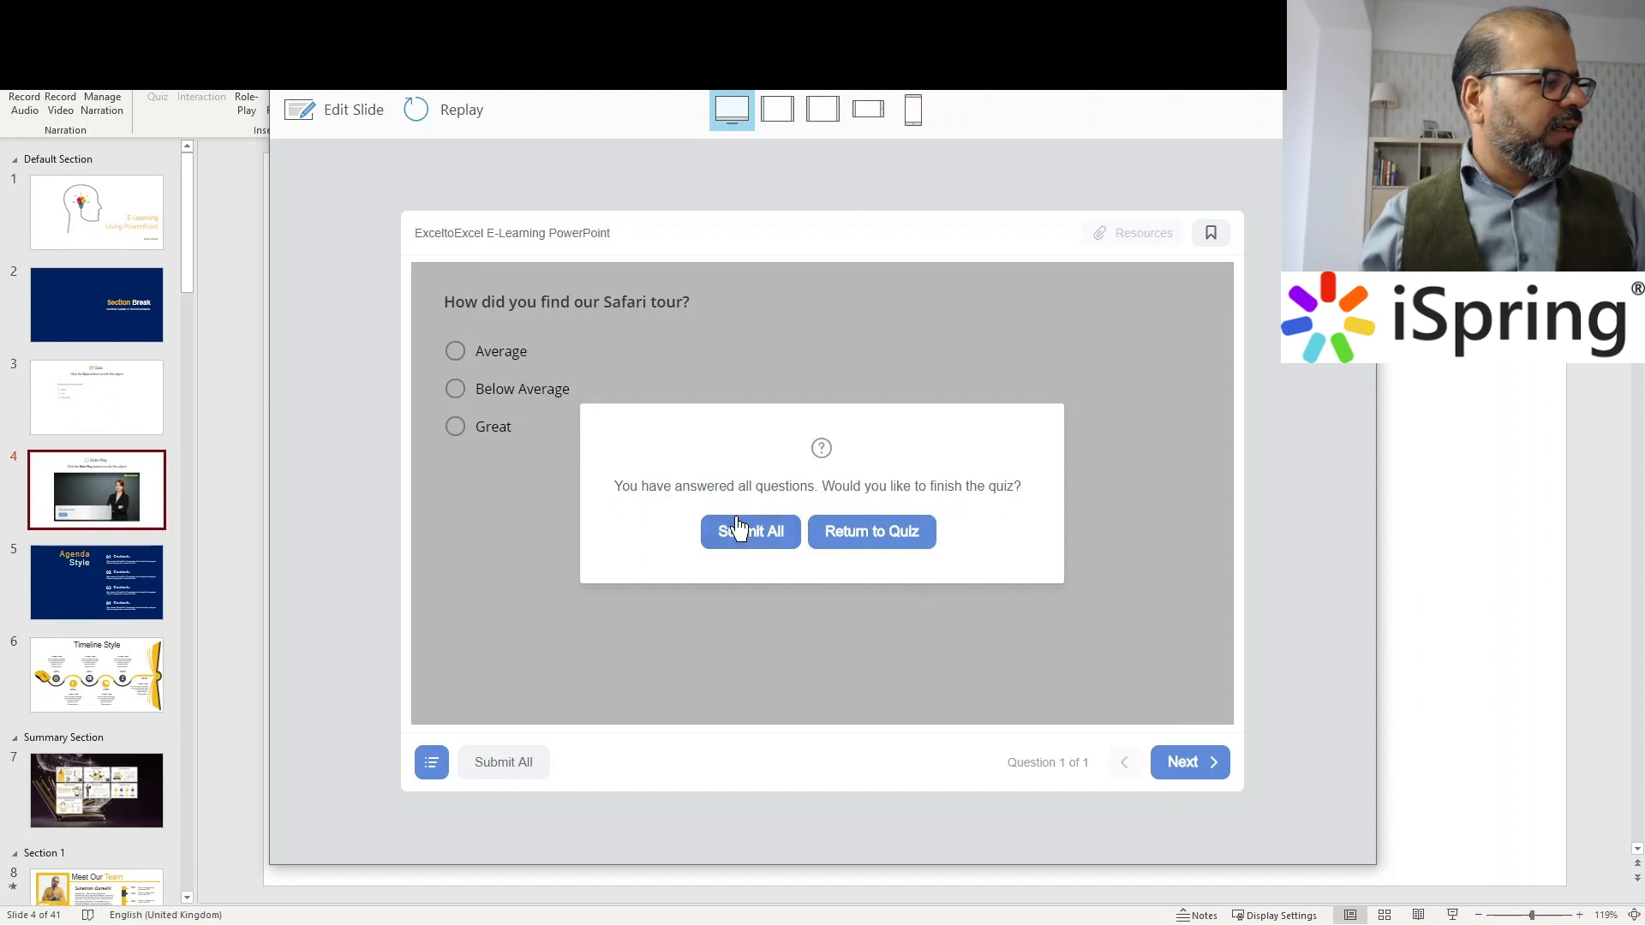
pyautogui.click(765, 535)
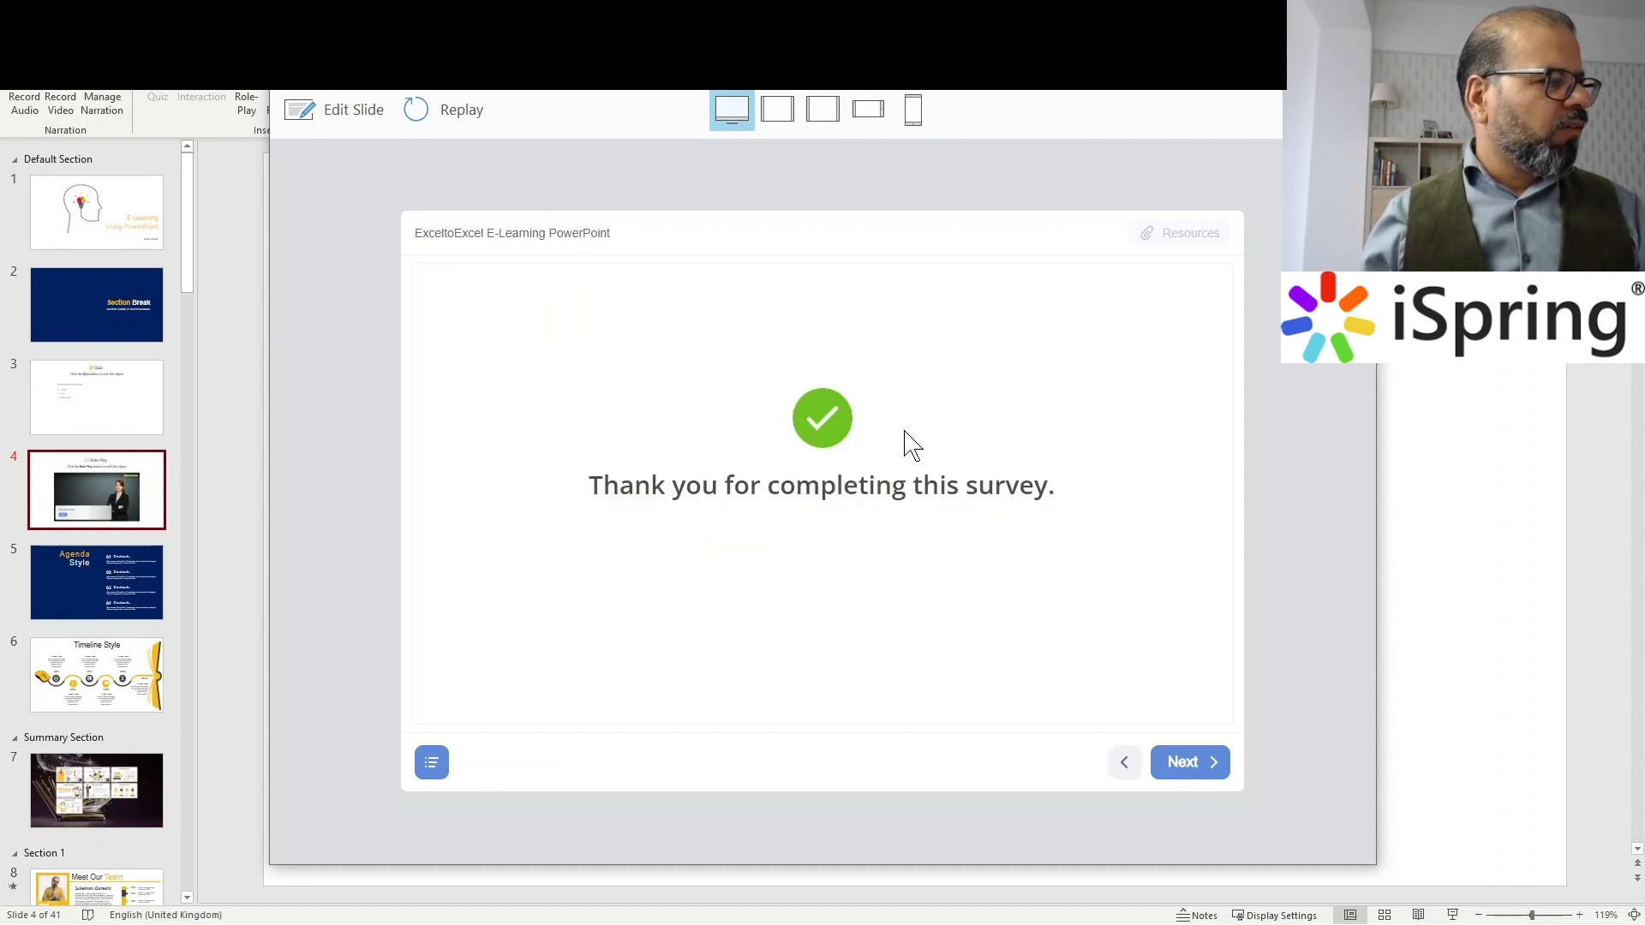
pyautogui.click(1179, 769)
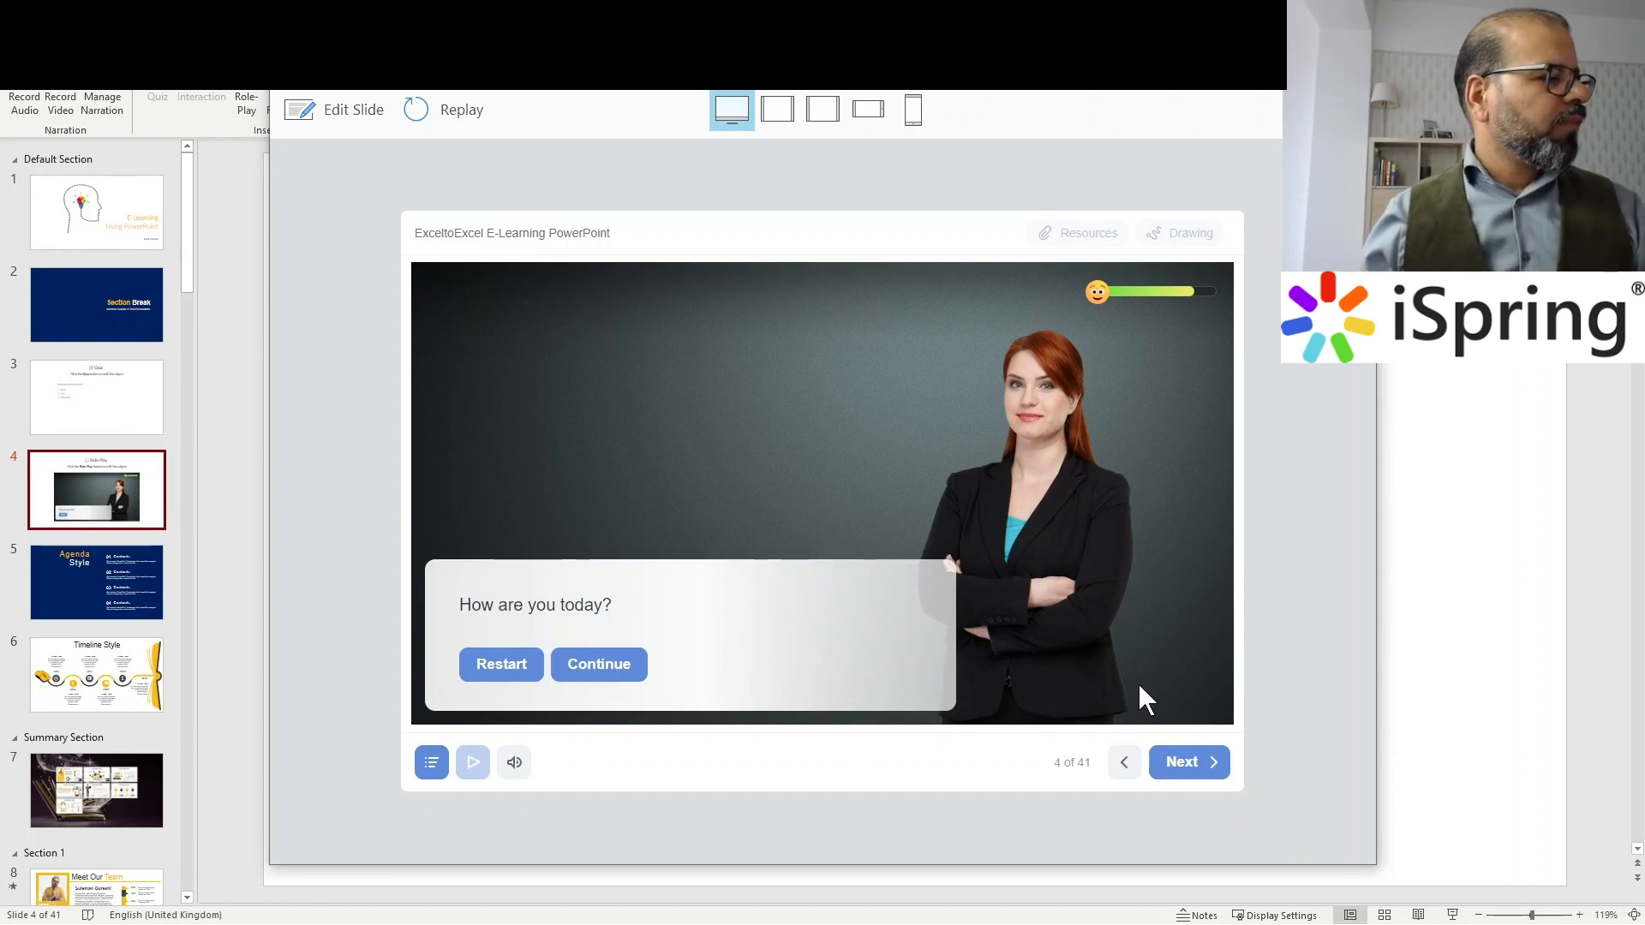
pyautogui.press('Escape')
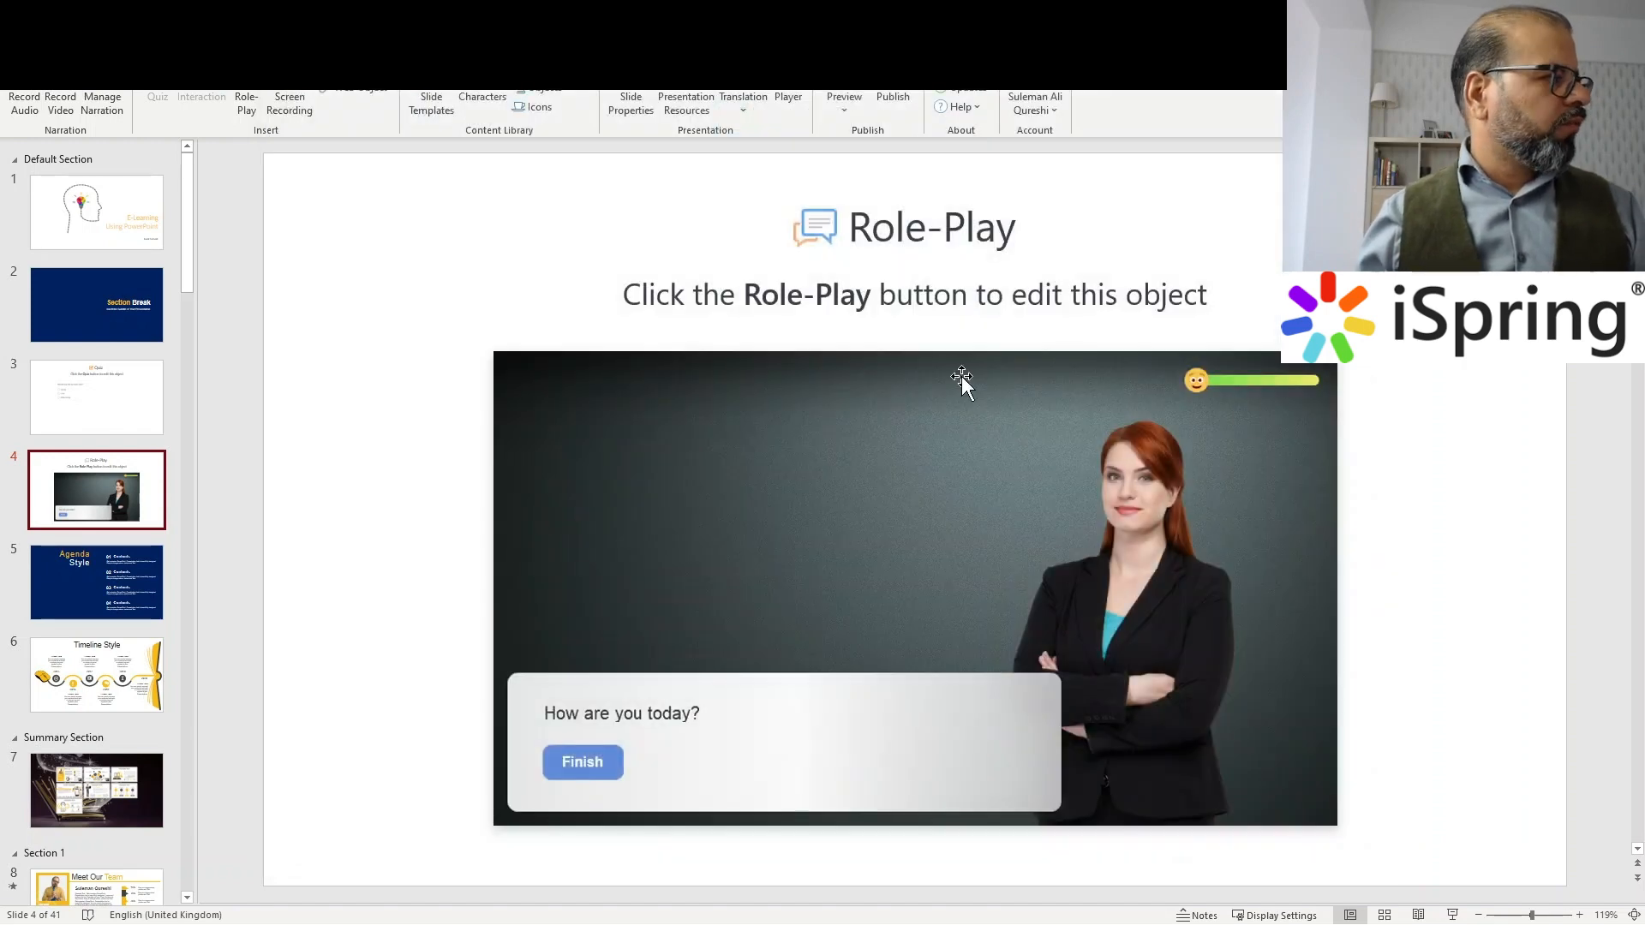
# - Add a blank slide after the role-play slide
pyautogui.rightClick(150, 484)
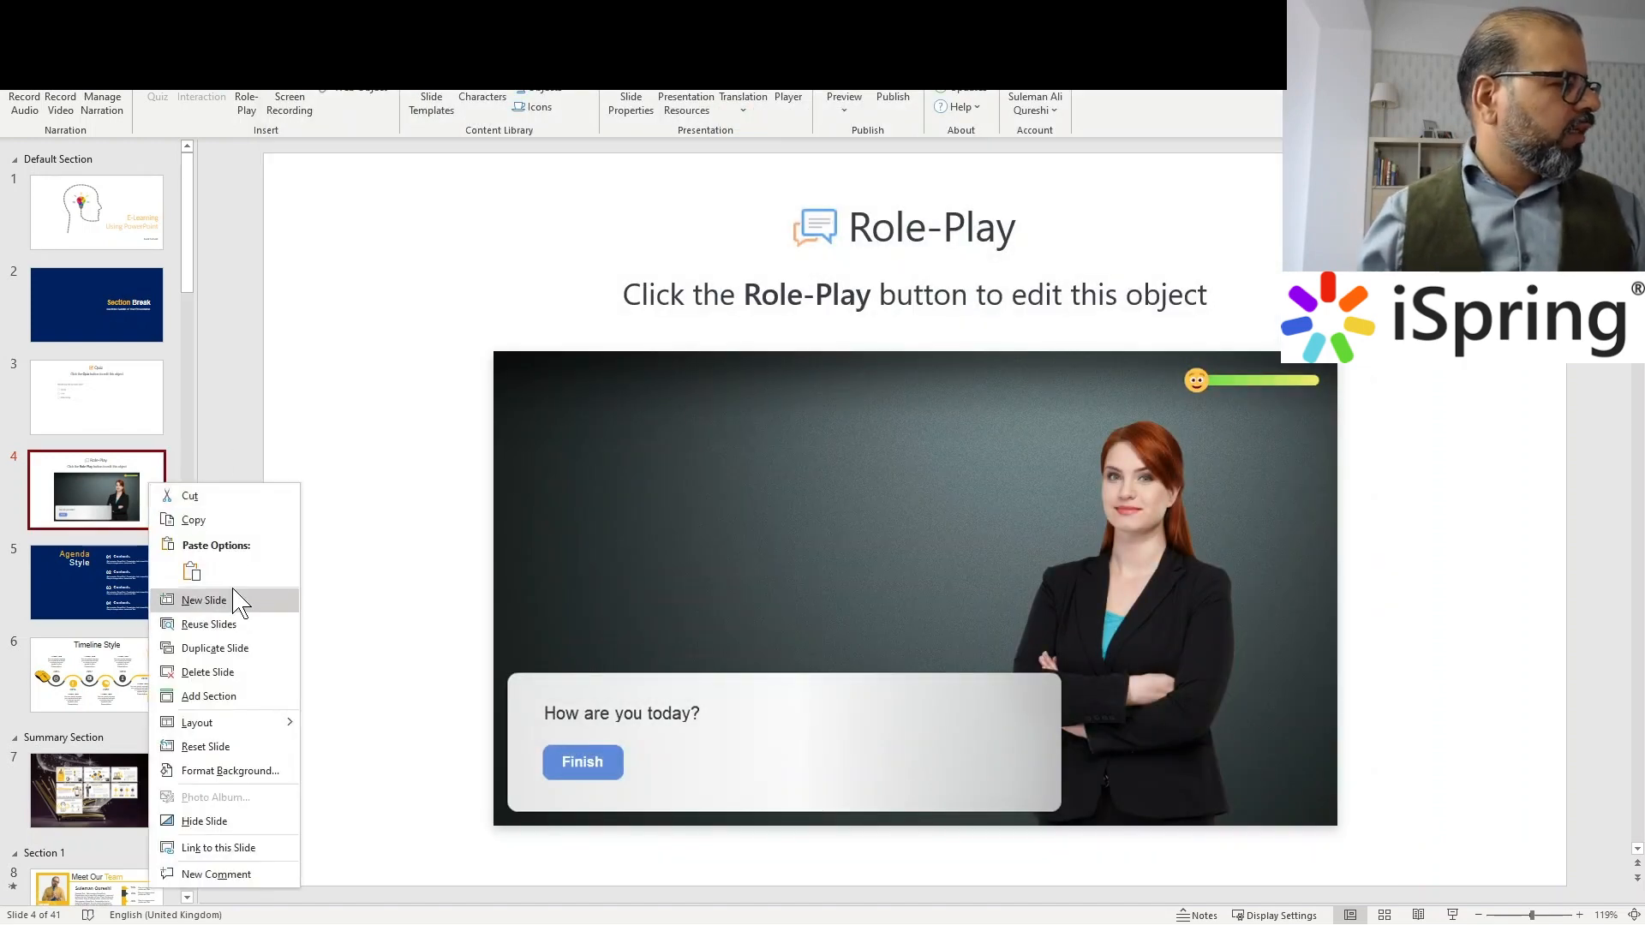
pyautogui.click(238, 602)
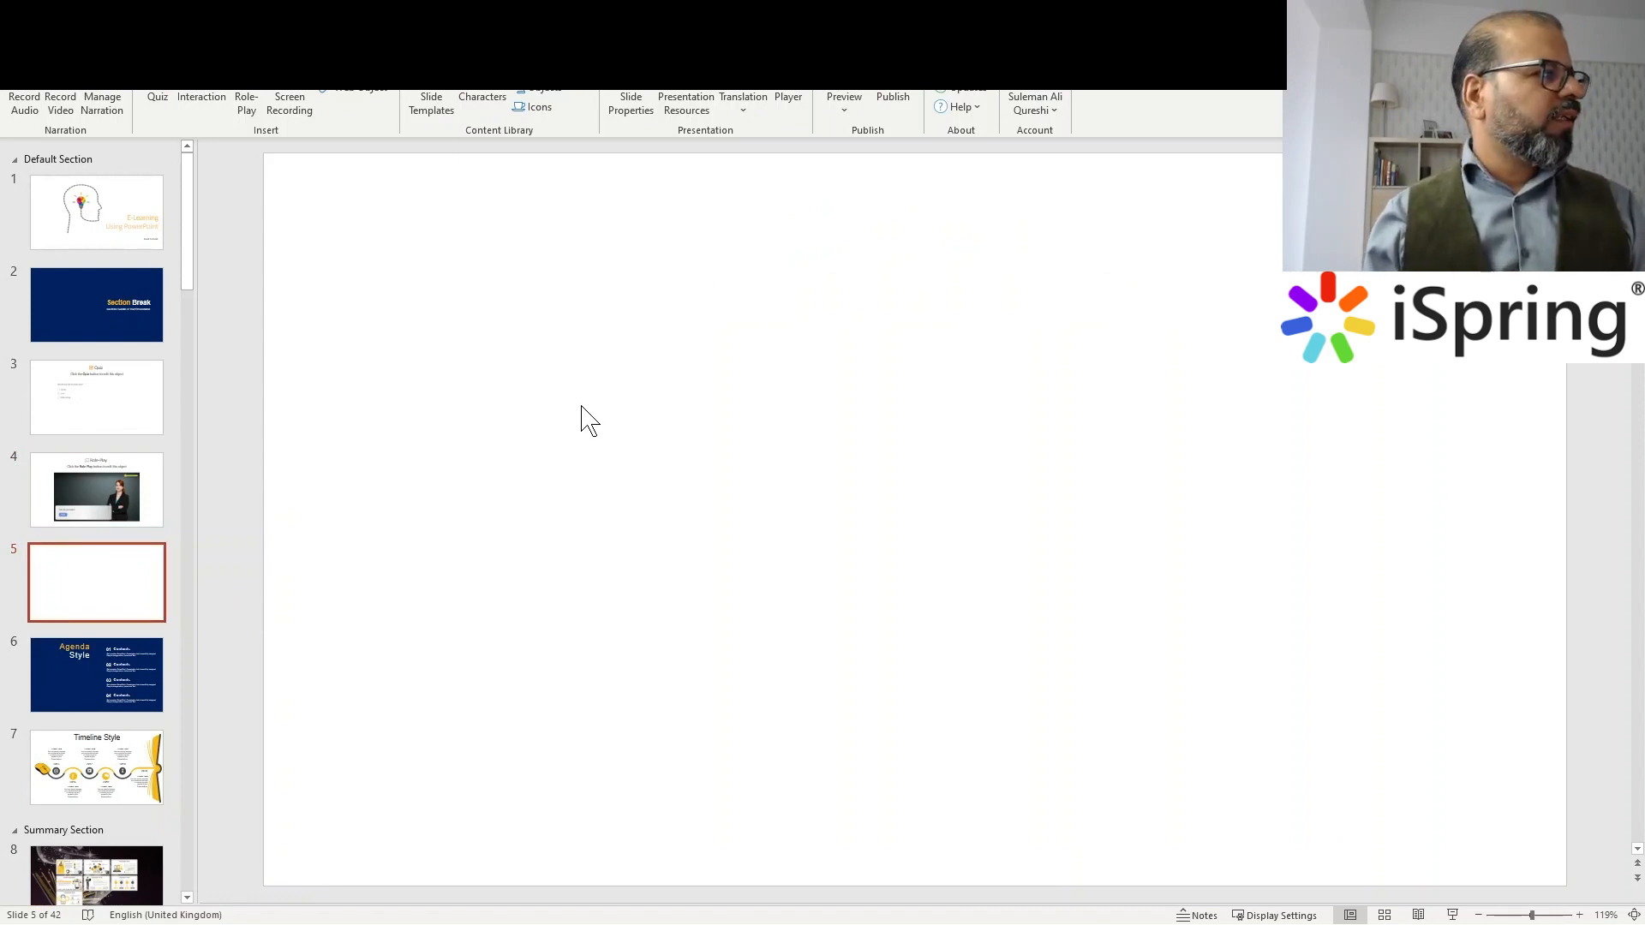
# - Look through the presenter, company logo and hyperlink settings in the presentation resources, and close them without changes
pyautogui.click(678, 107)
pyautogui.click(572, 295)
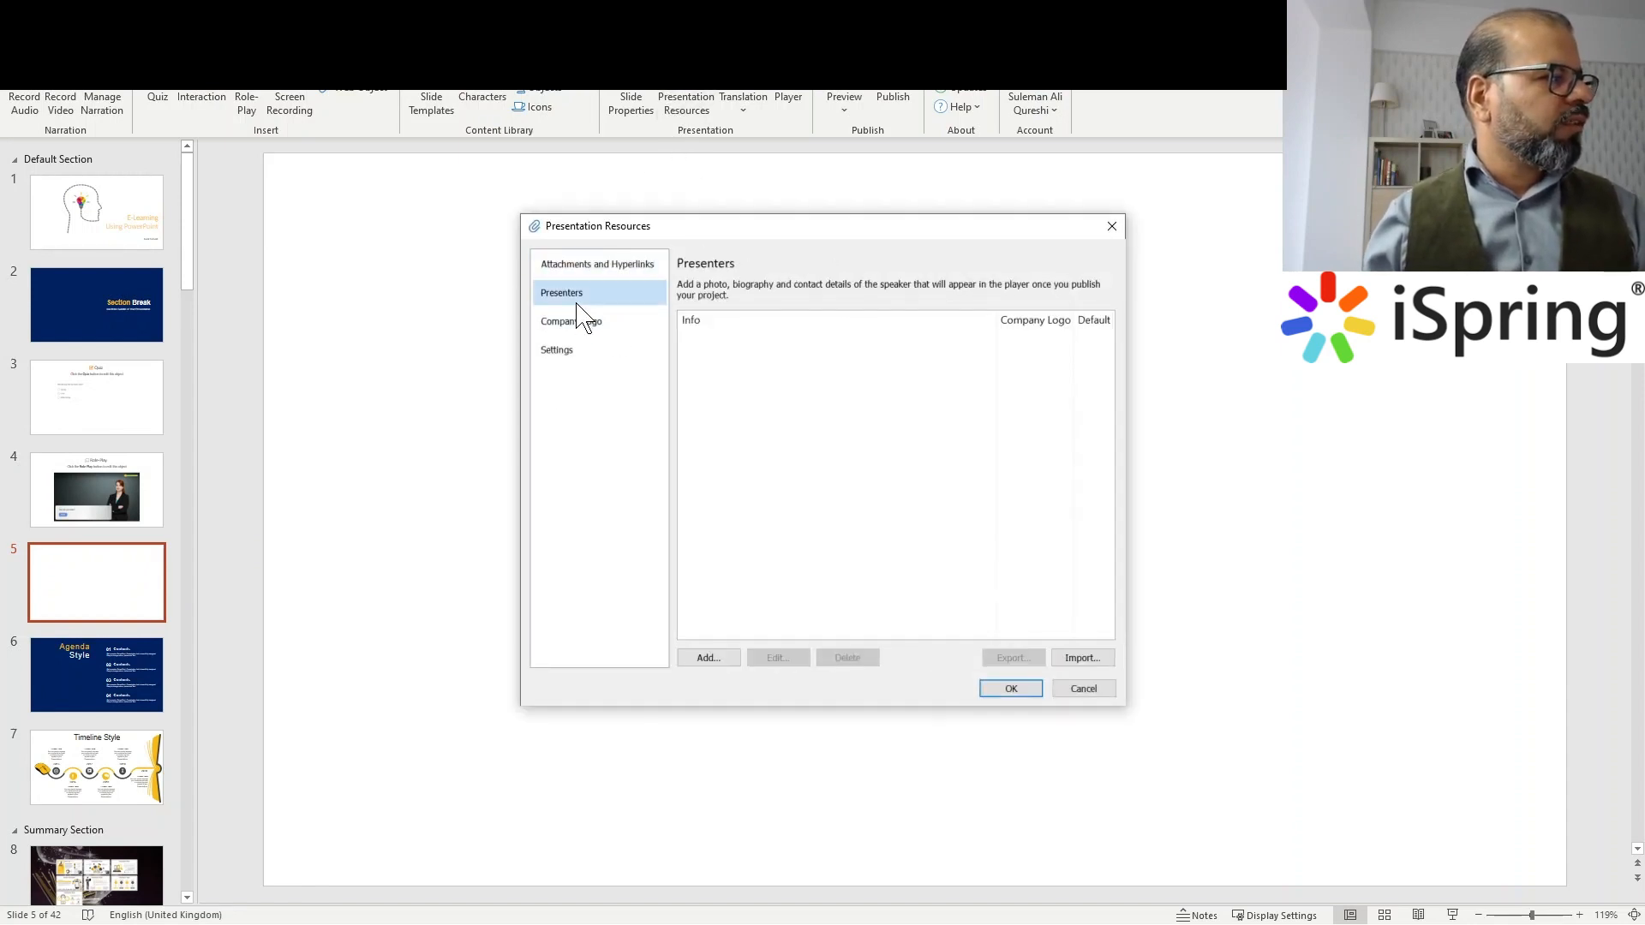
pyautogui.click(600, 322)
pyautogui.click(606, 351)
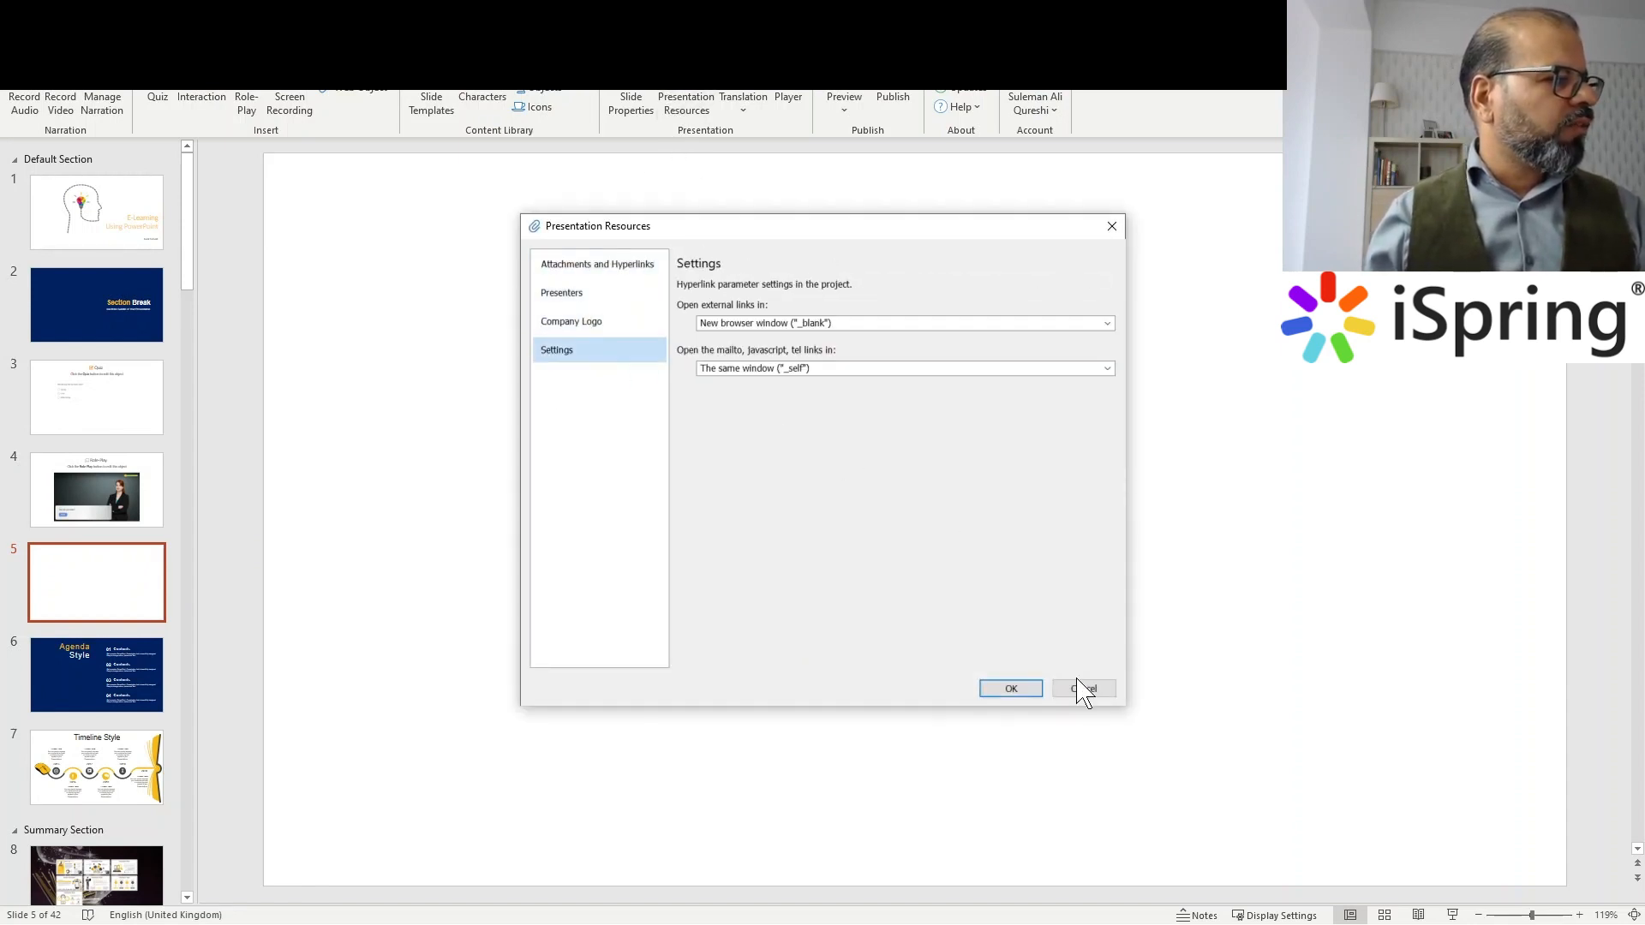
pyautogui.click(1083, 689)
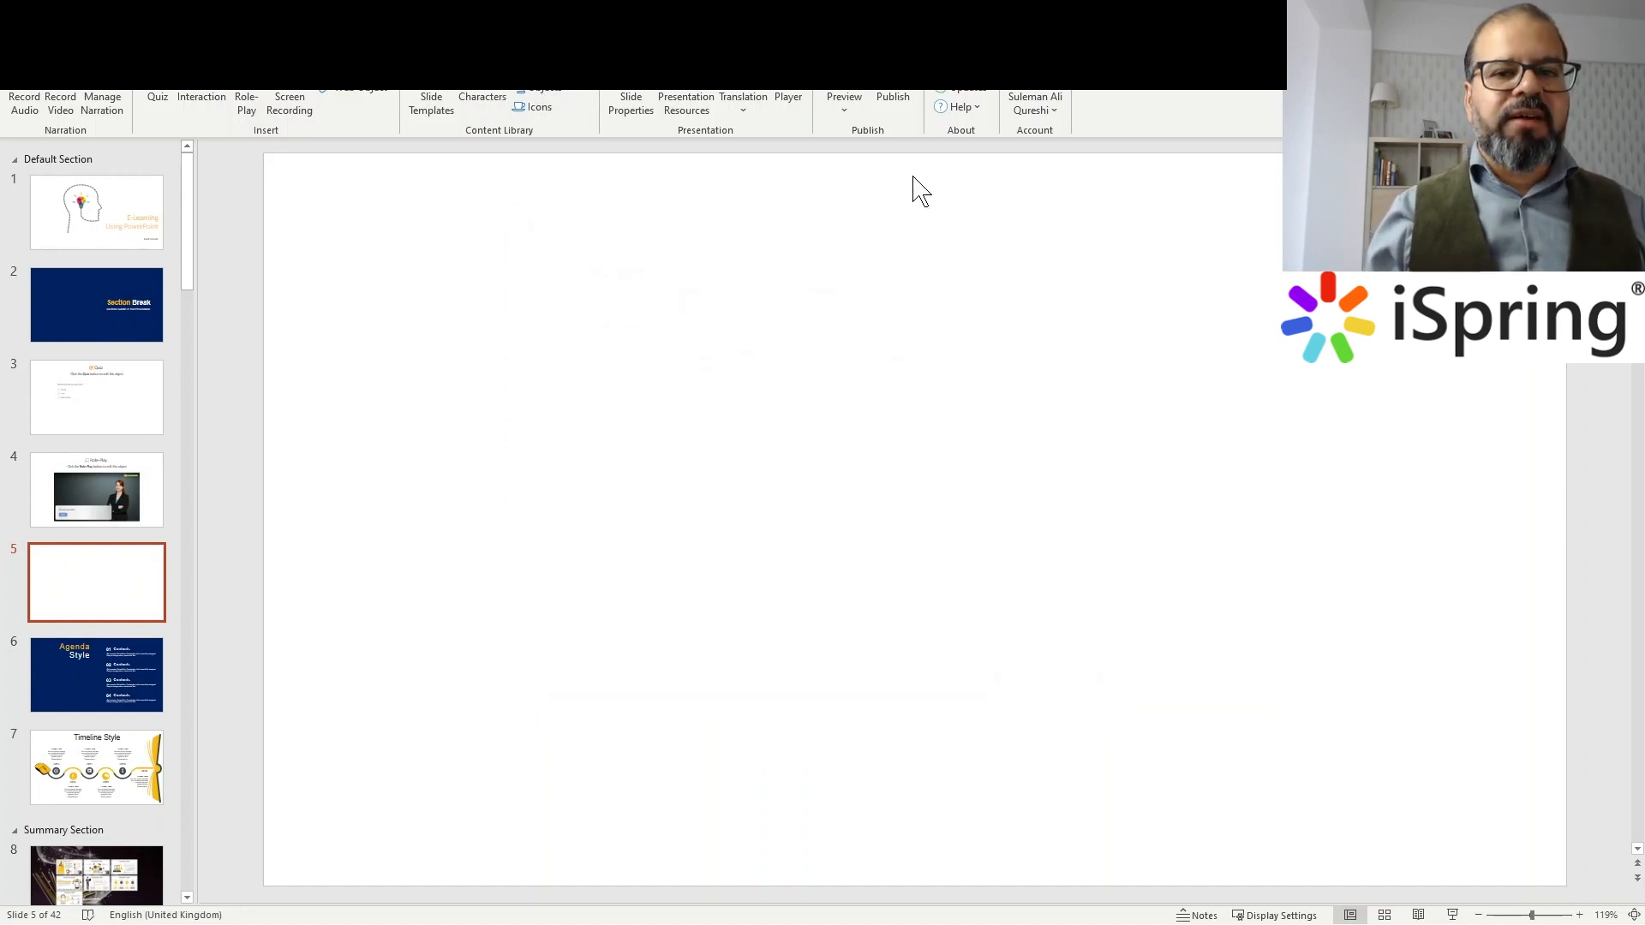
# - Examine the publishing options for My Computer, YouTube, LMS, iSpring Learn and iSpring Space, and leave without publishing
pyautogui.click(893, 101)
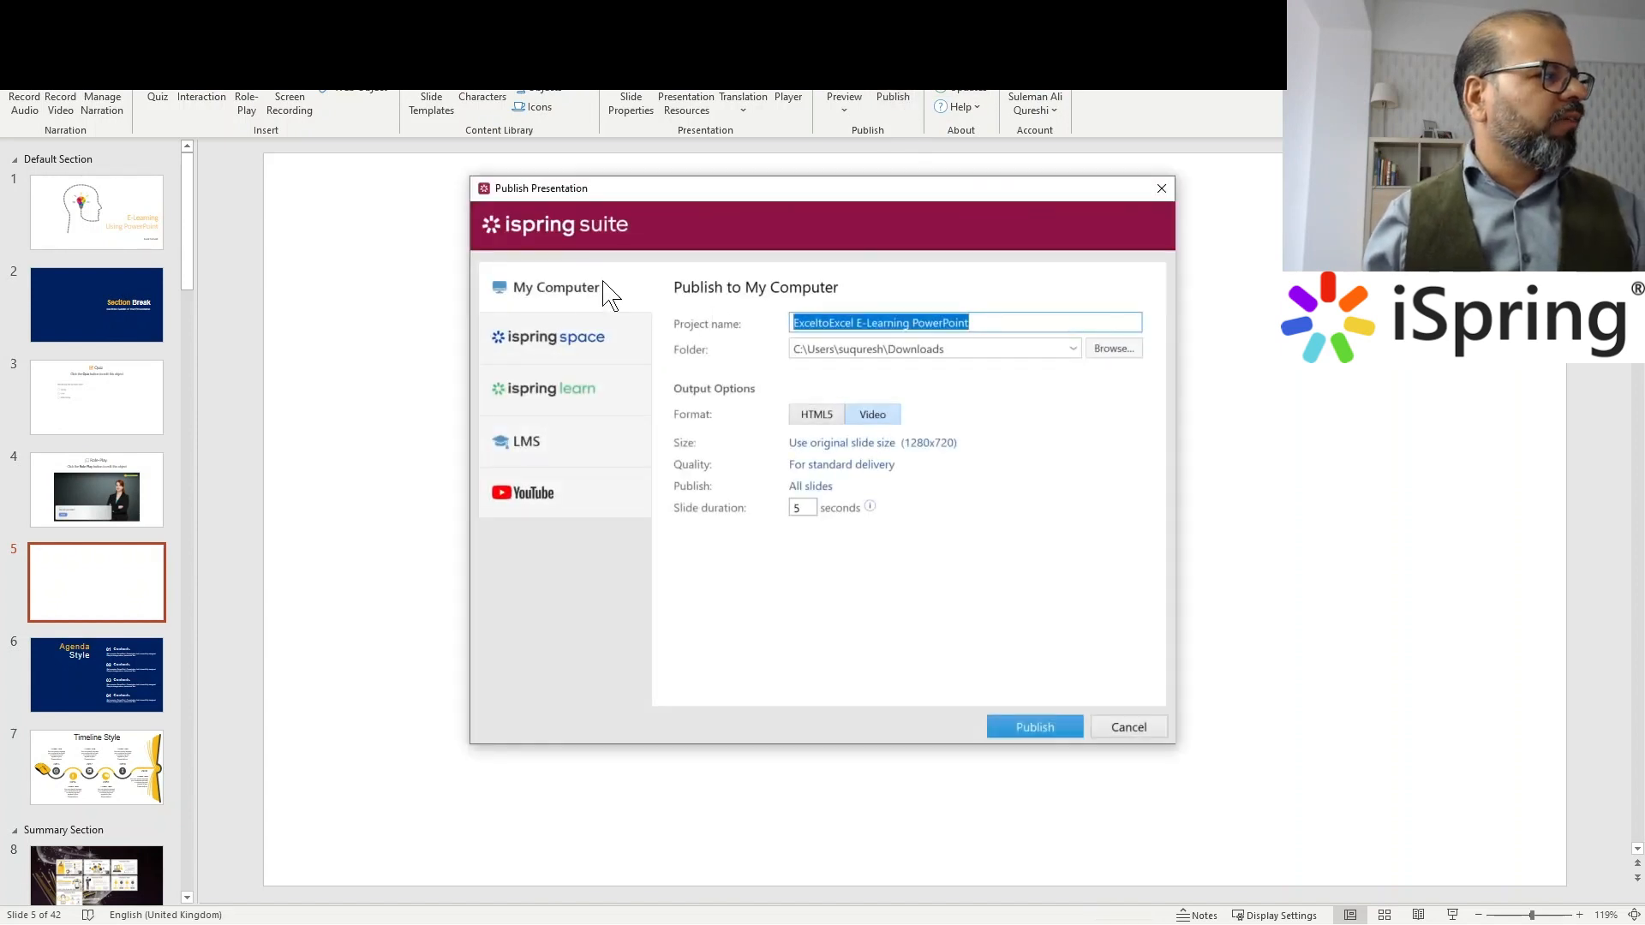
pyautogui.click(514, 498)
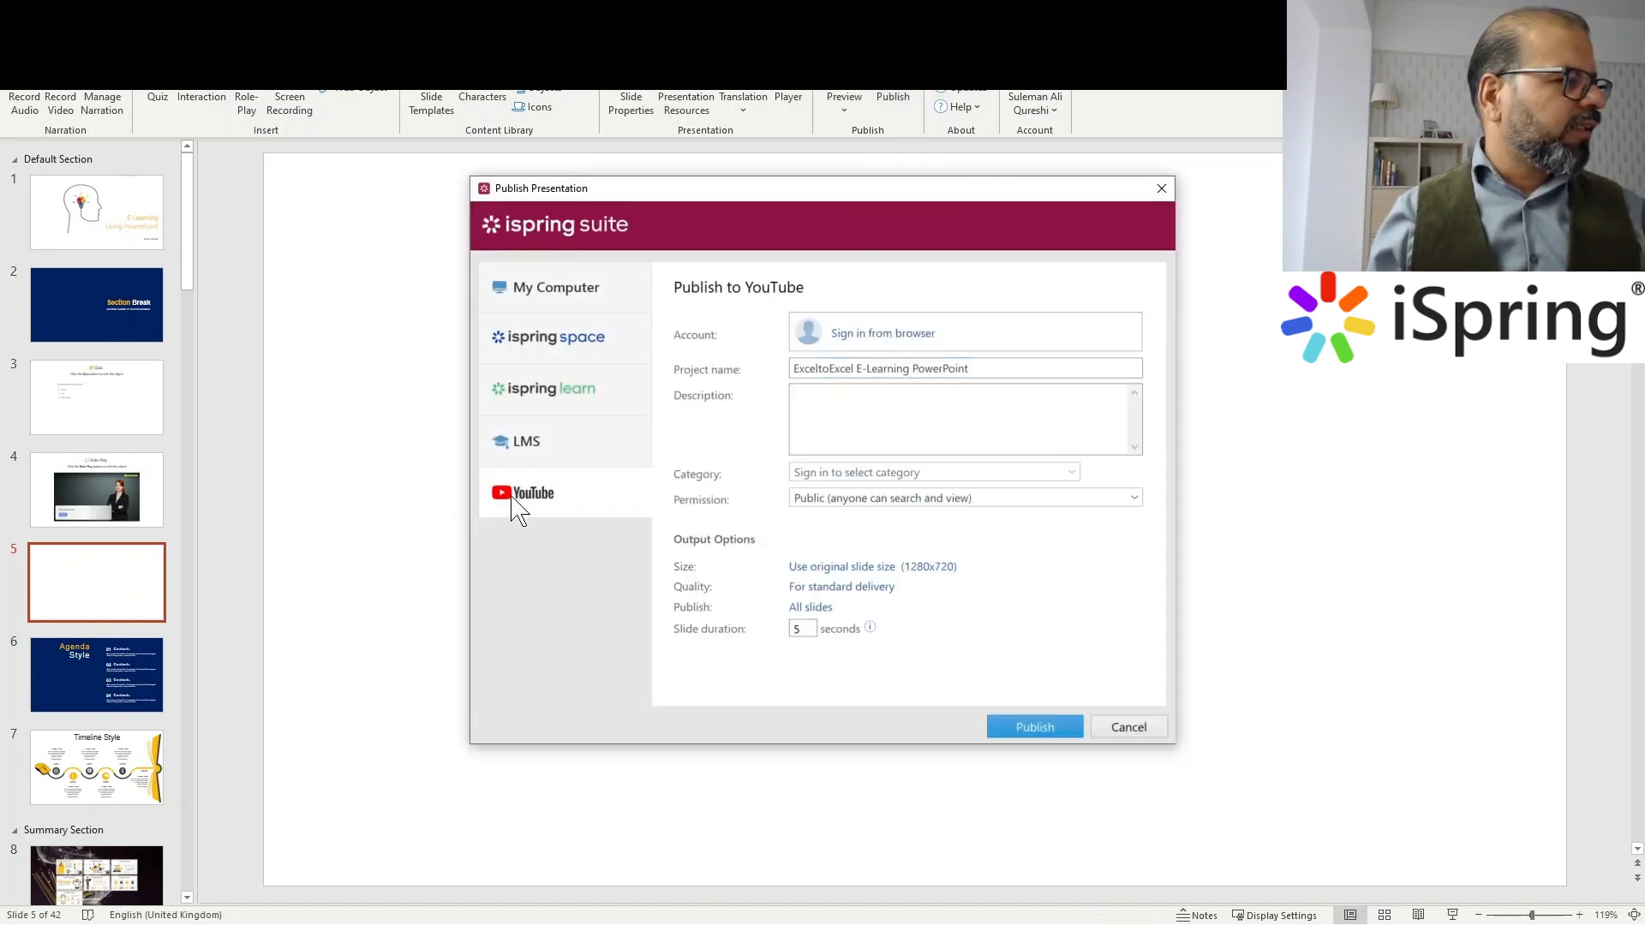
pyautogui.click(540, 442)
pyautogui.click(552, 396)
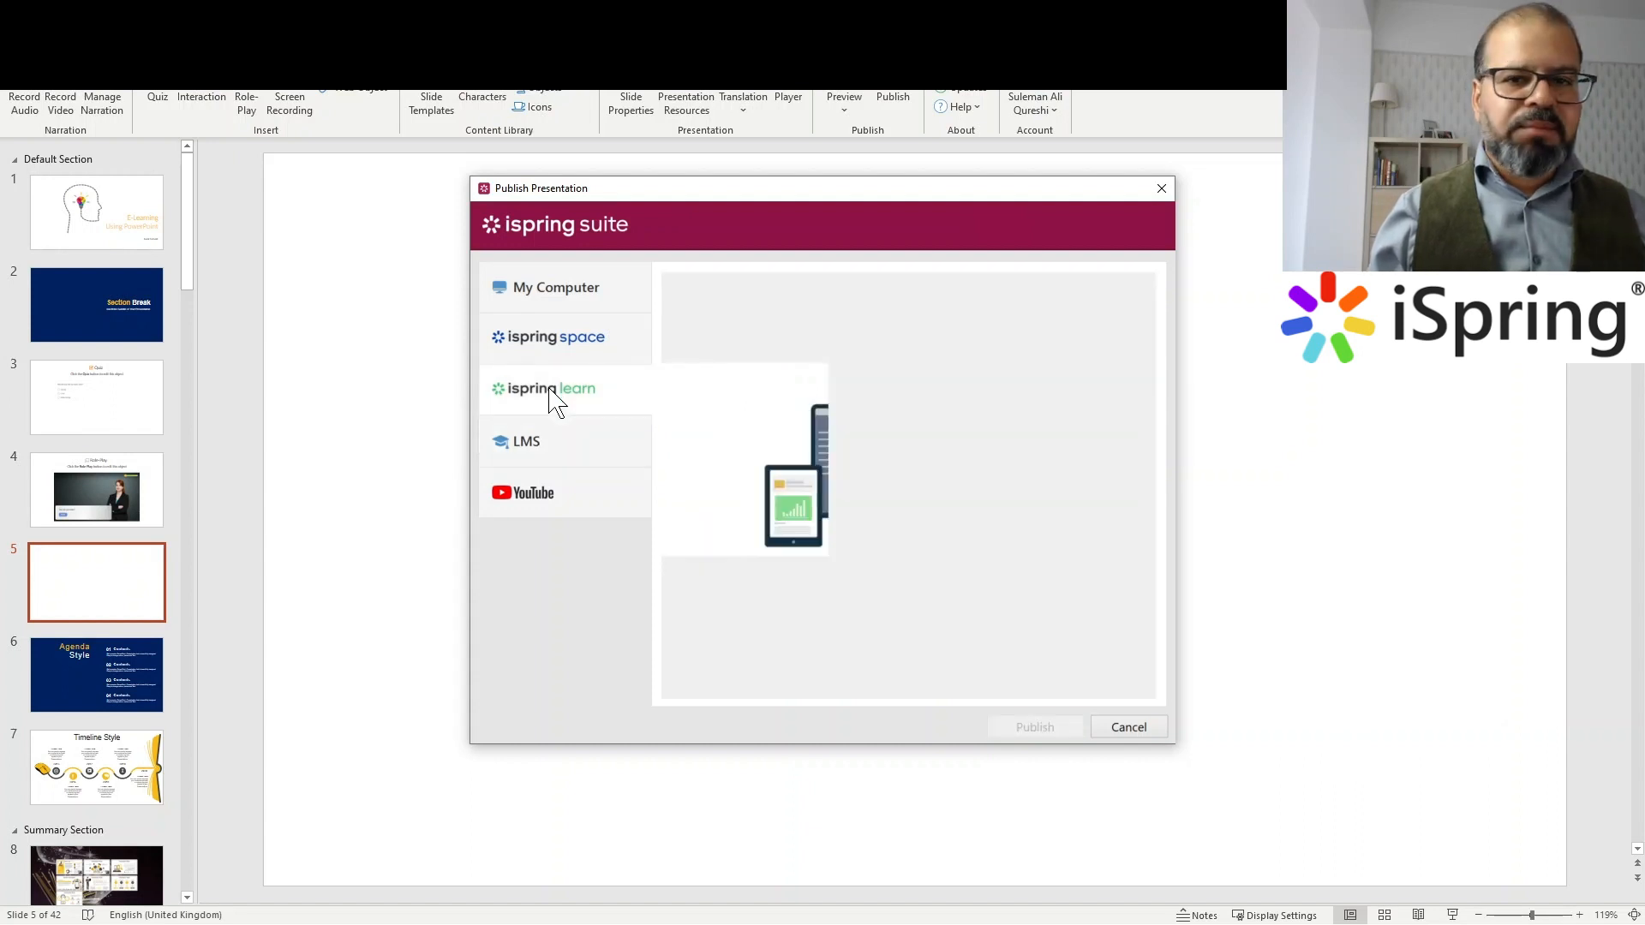
pyautogui.click(553, 345)
pyautogui.click(574, 302)
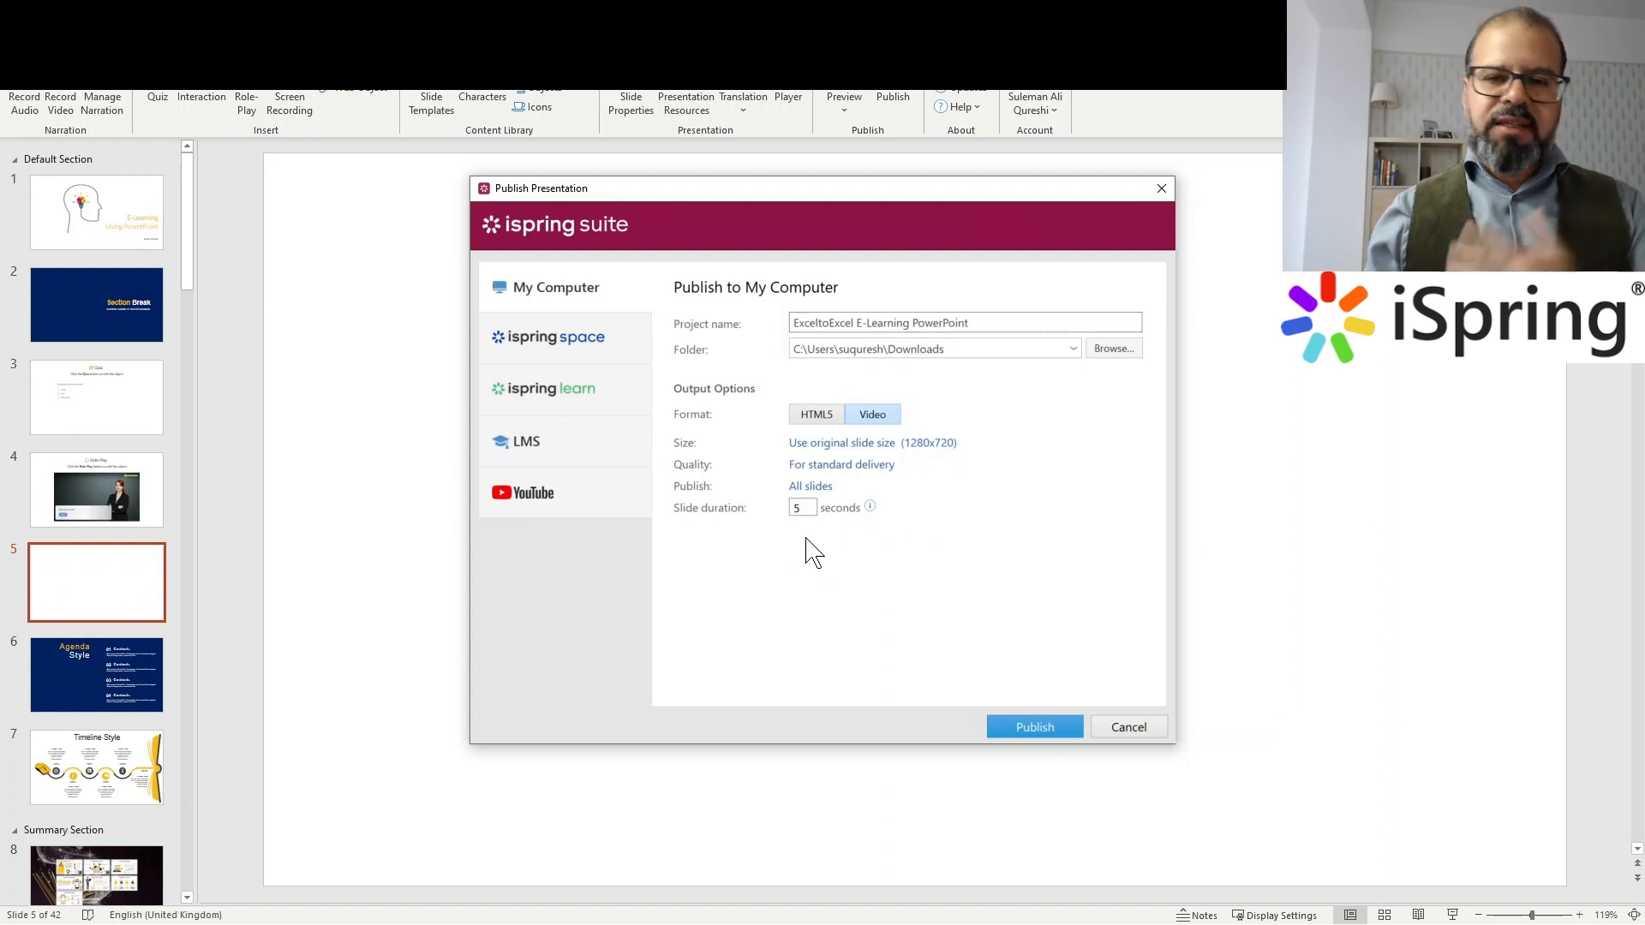
pyautogui.click(1116, 722)
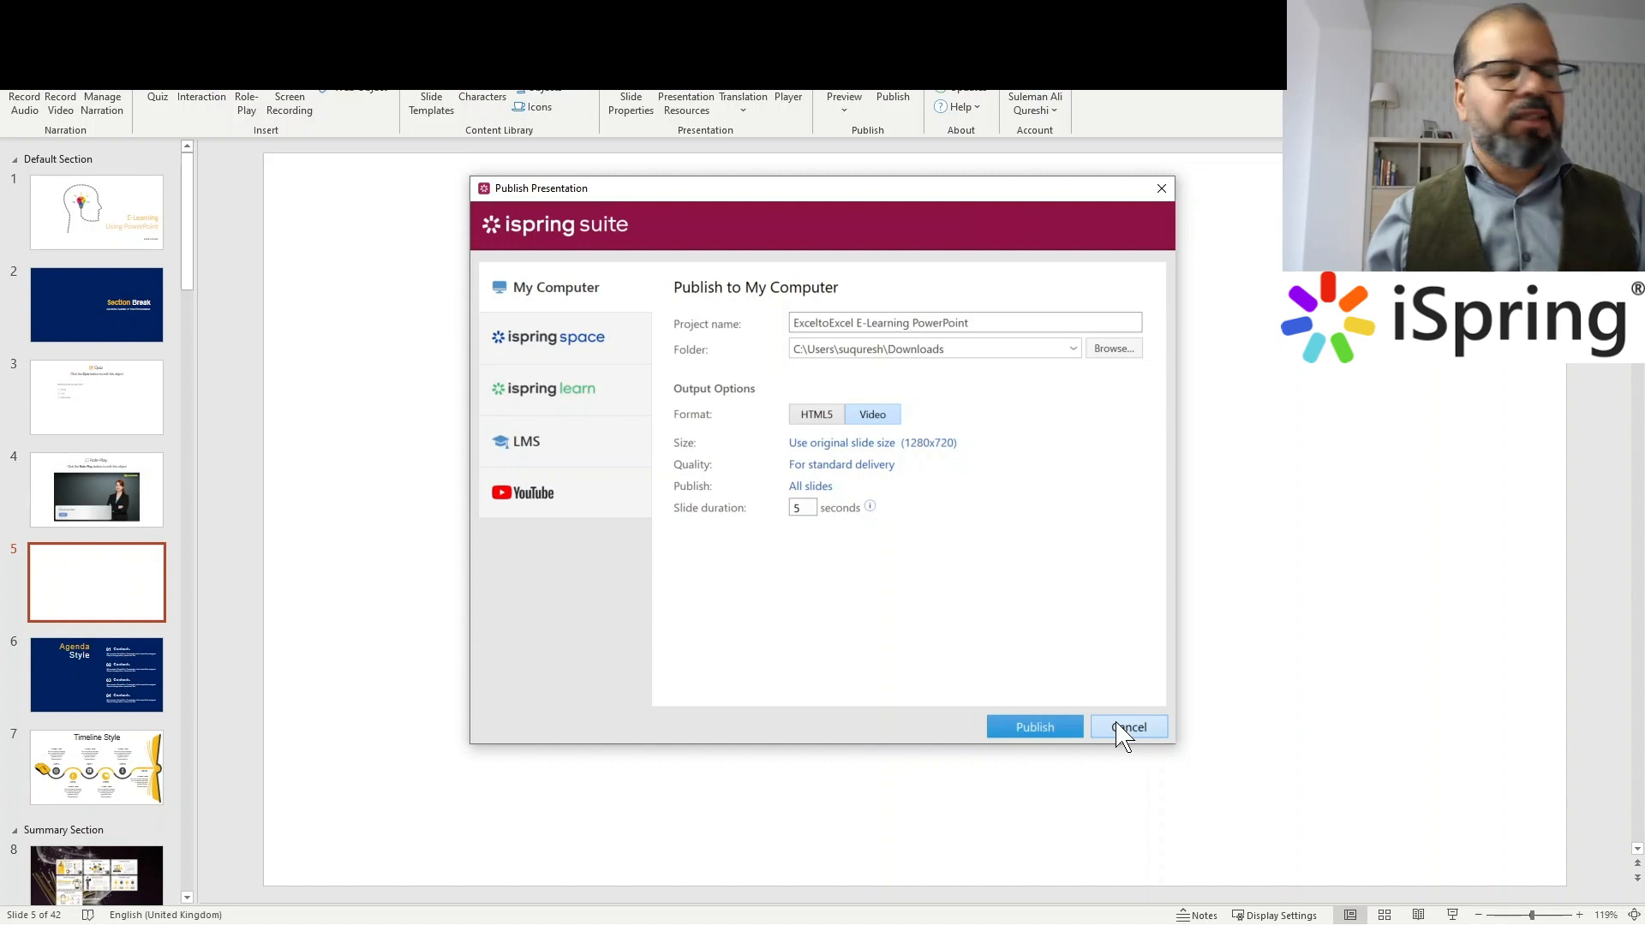
pyautogui.click(558, 493)
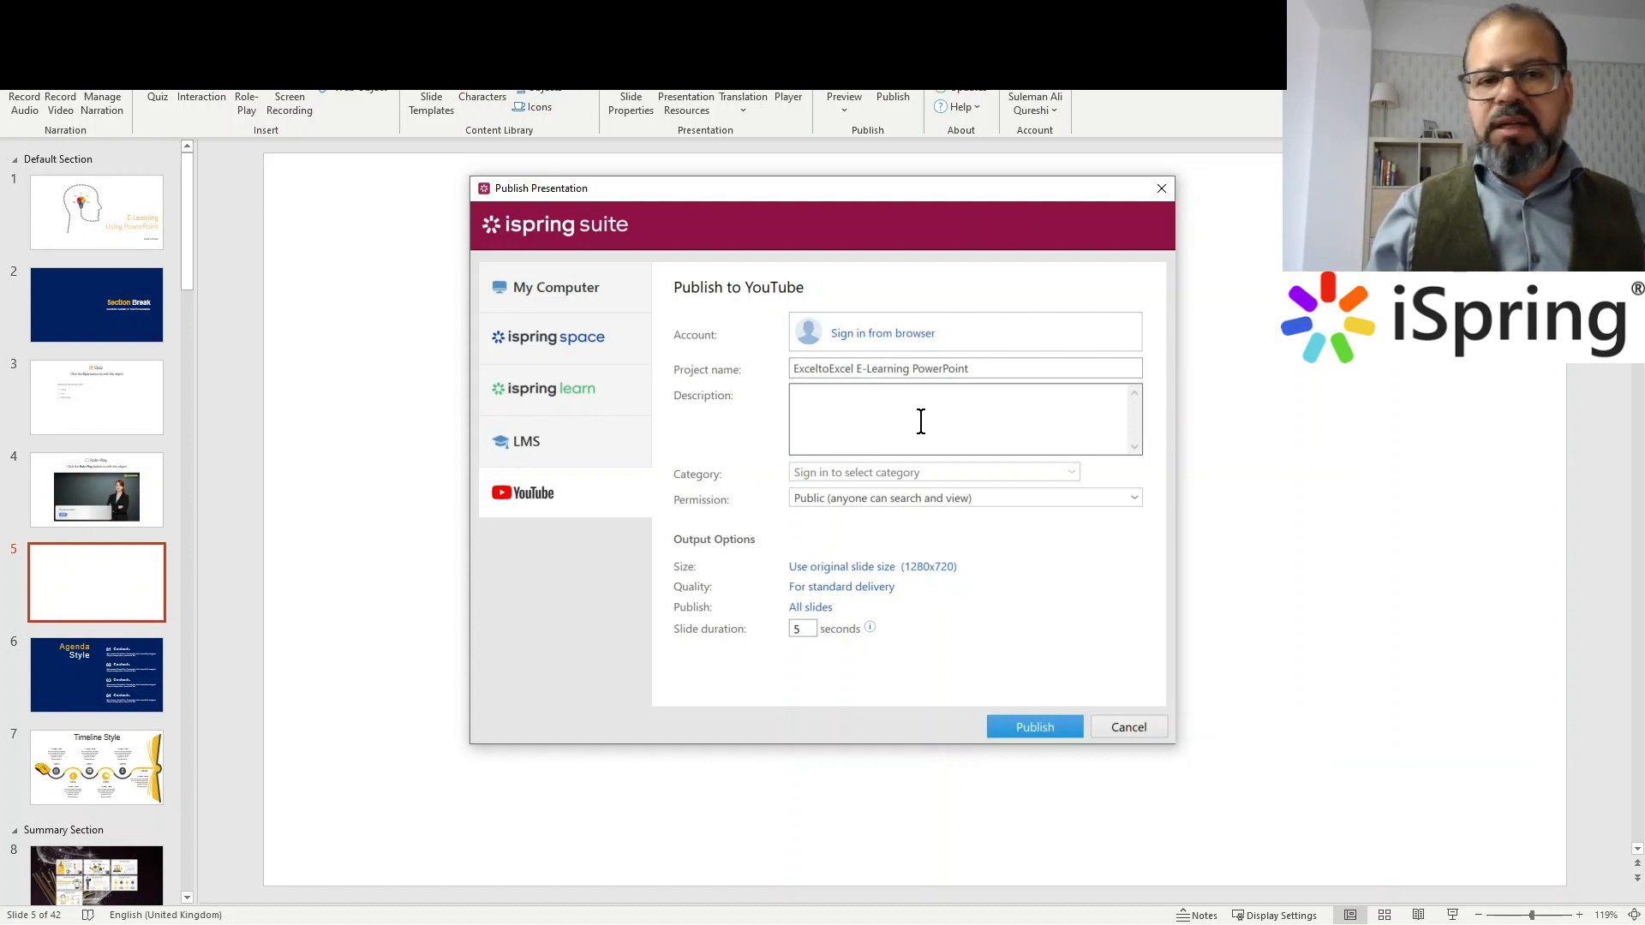
pyautogui.click(1130, 730)
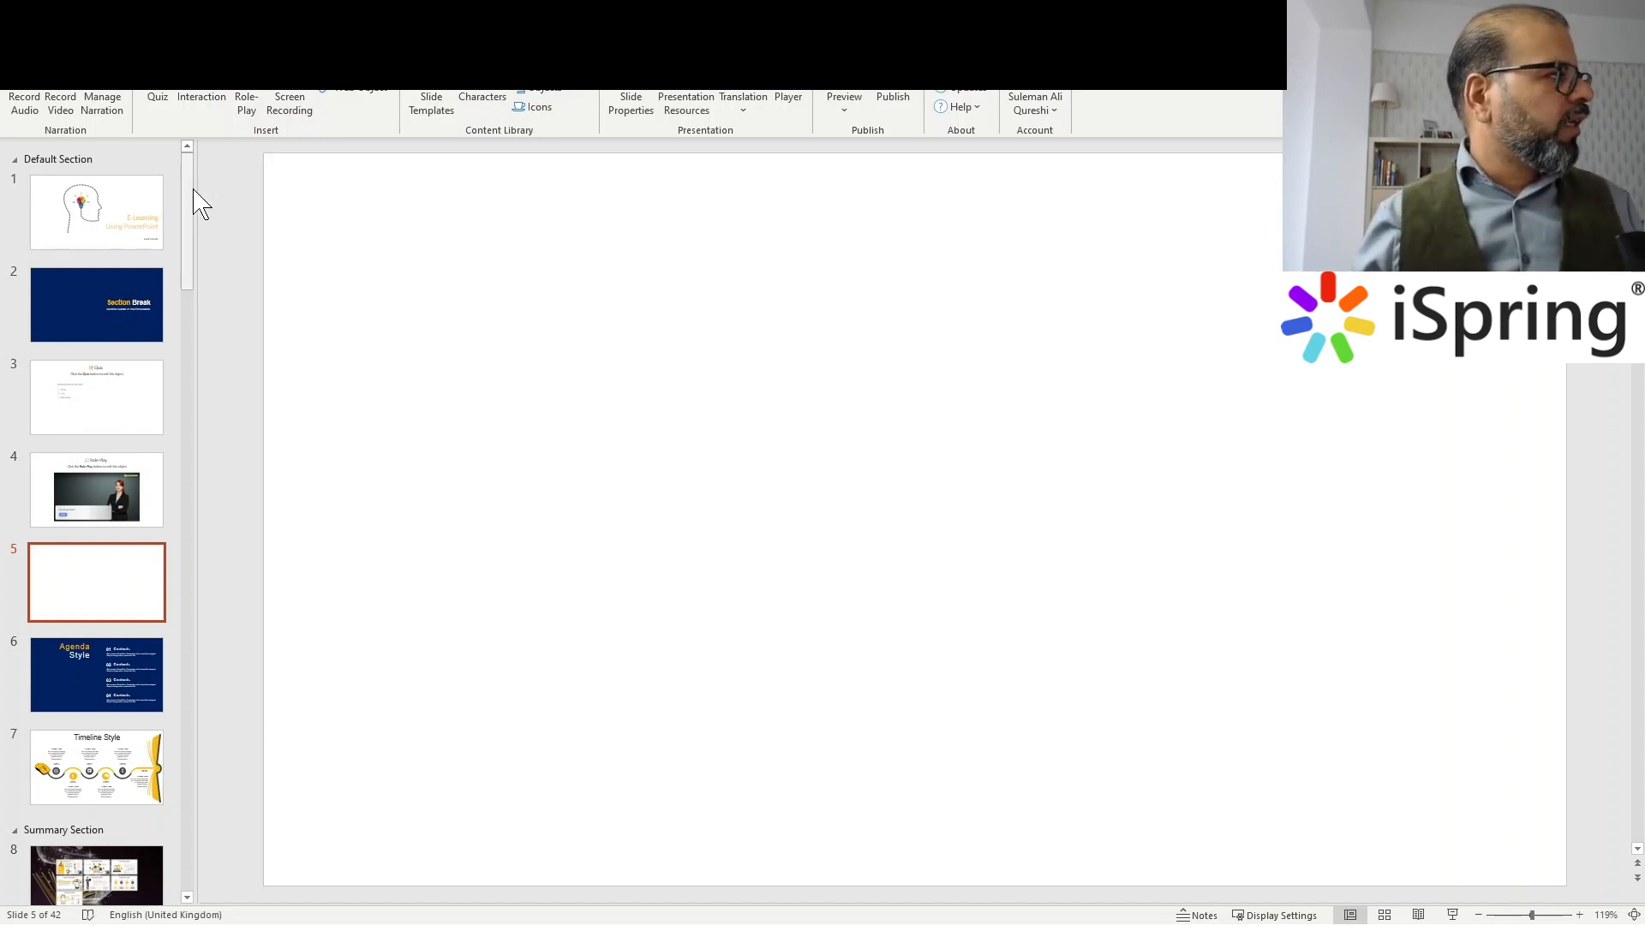
# - Create a new interaction of the Cyclic Process type for the blank slide 5
pyautogui.click(192, 95)
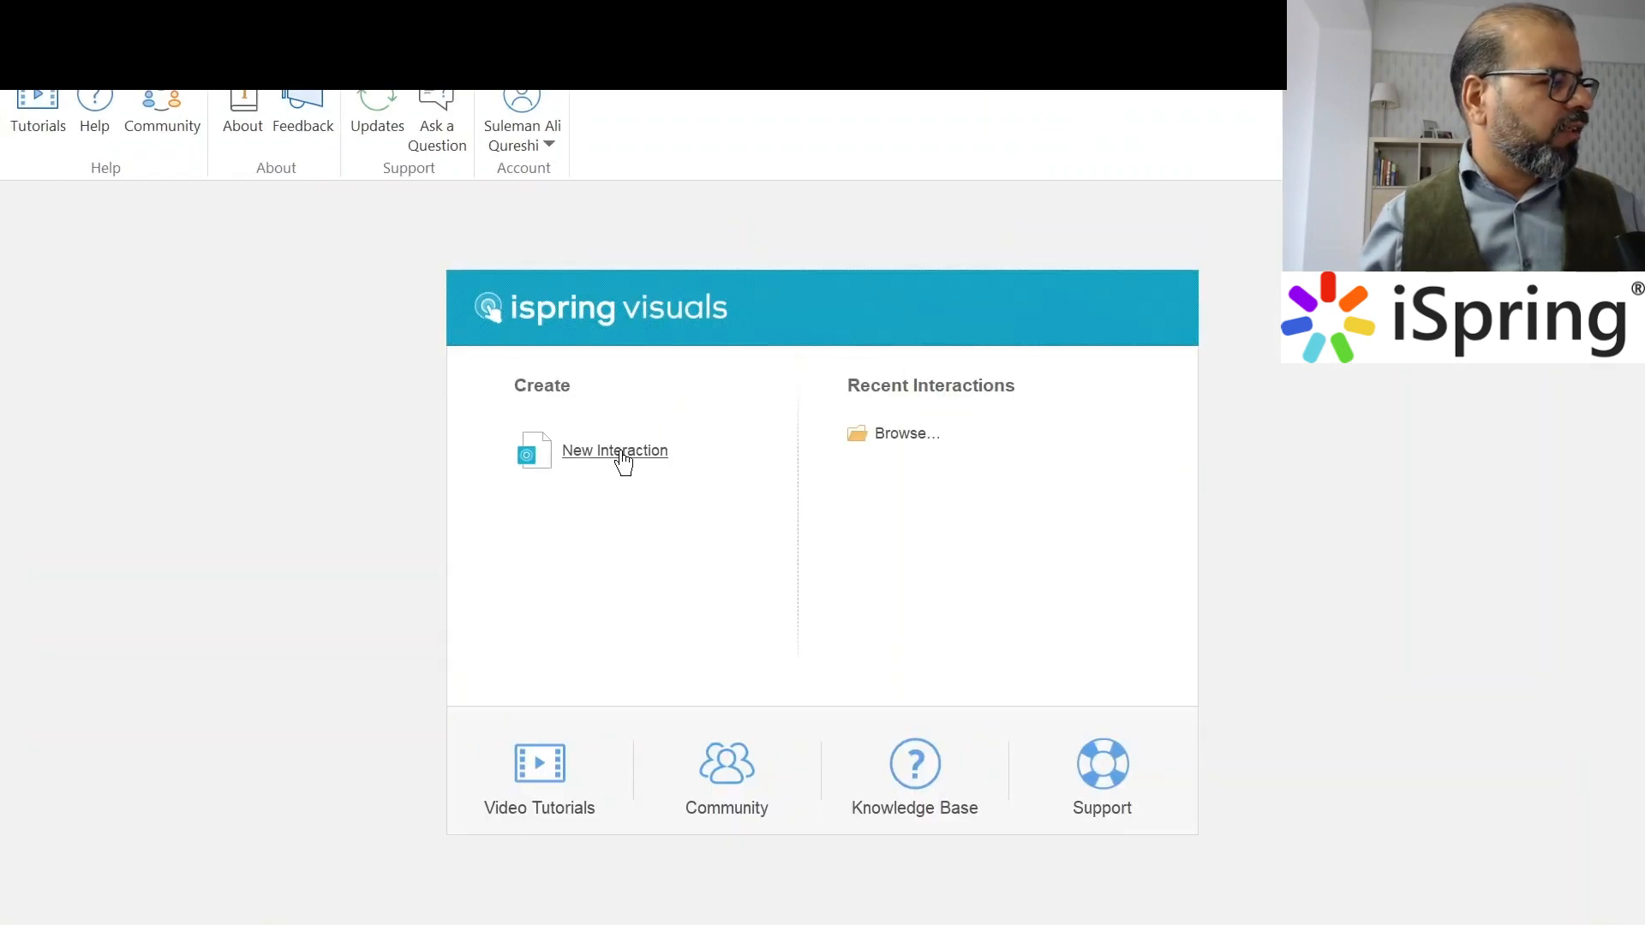
pyautogui.click(623, 462)
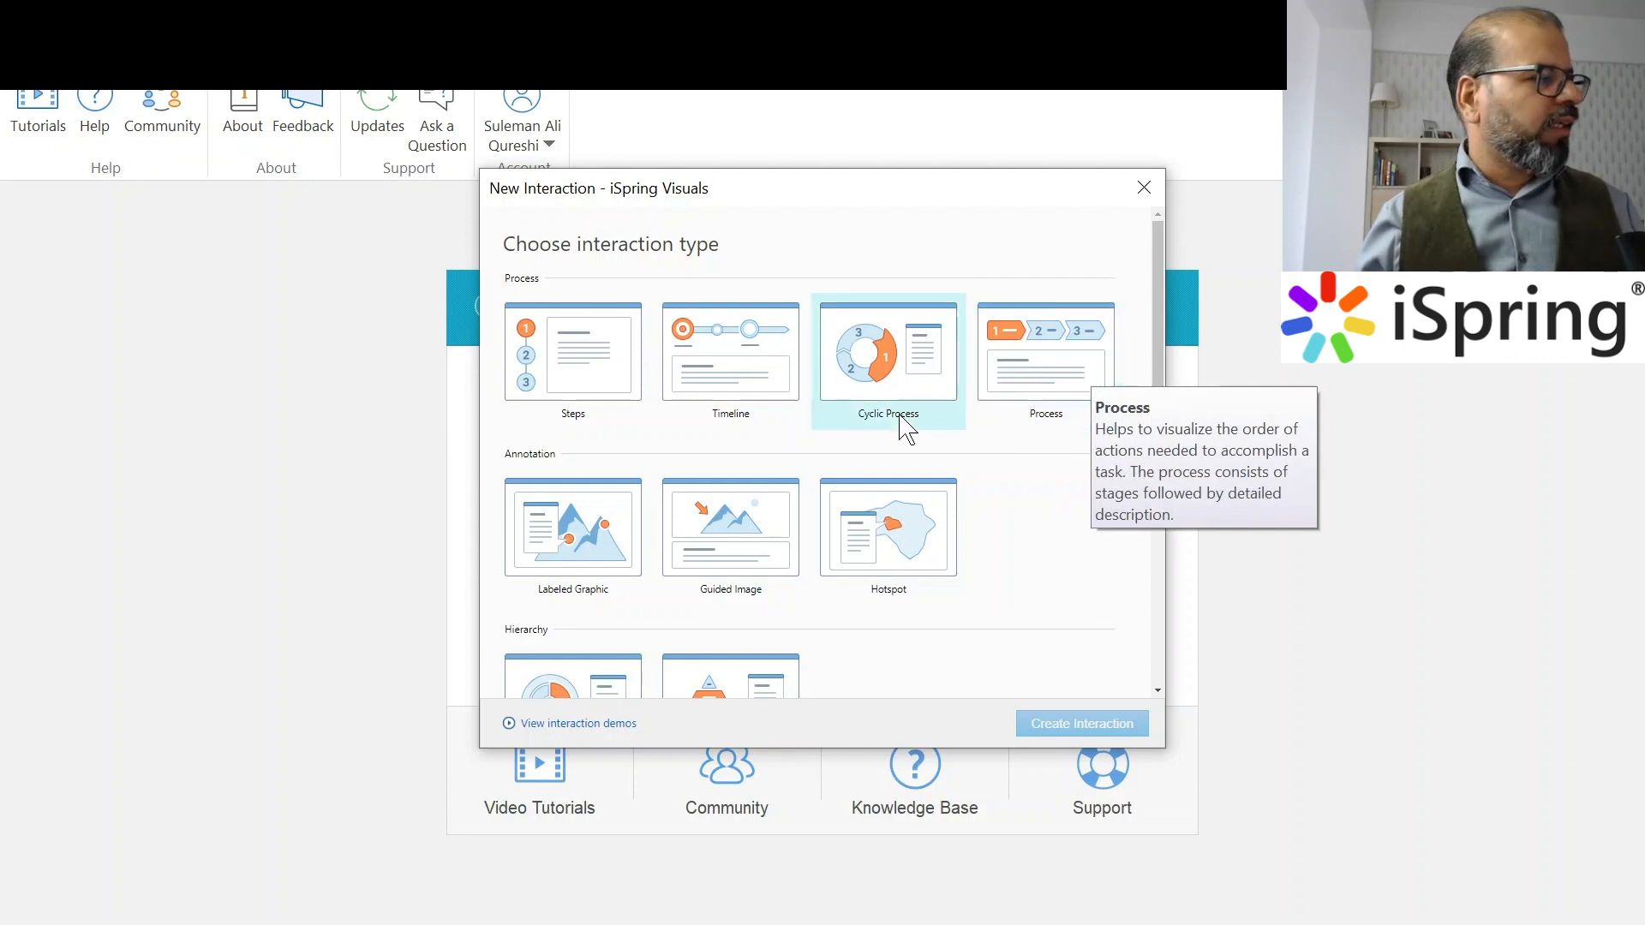
pyautogui.scroll(-3, 569, 569)
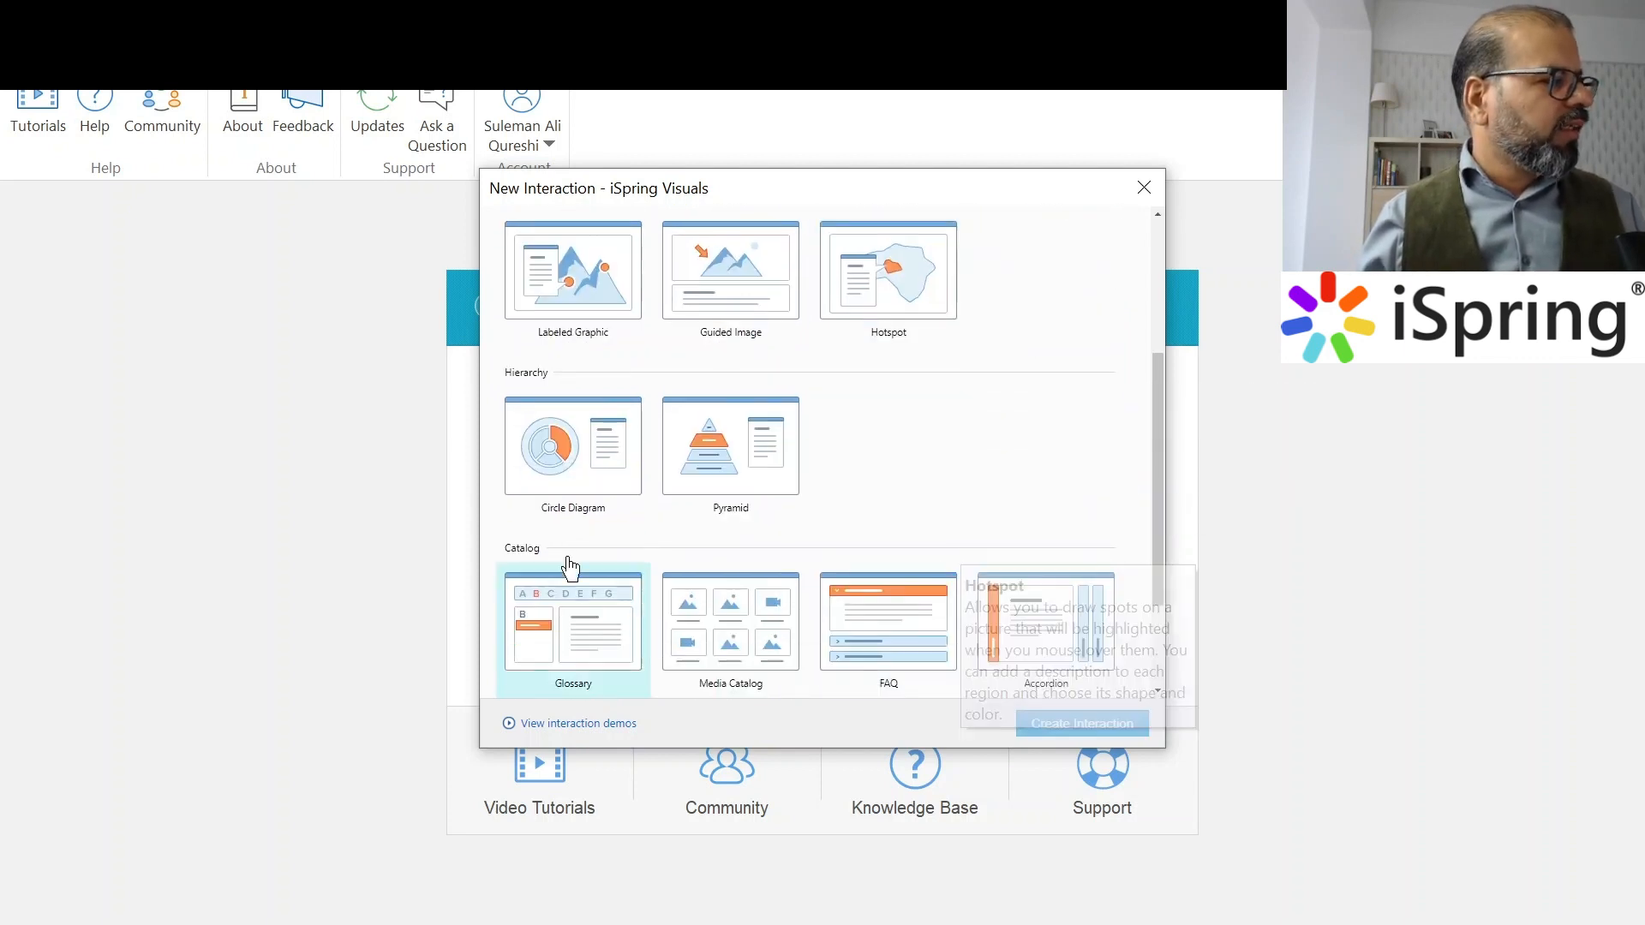
pyautogui.scroll(-2, 716, 551)
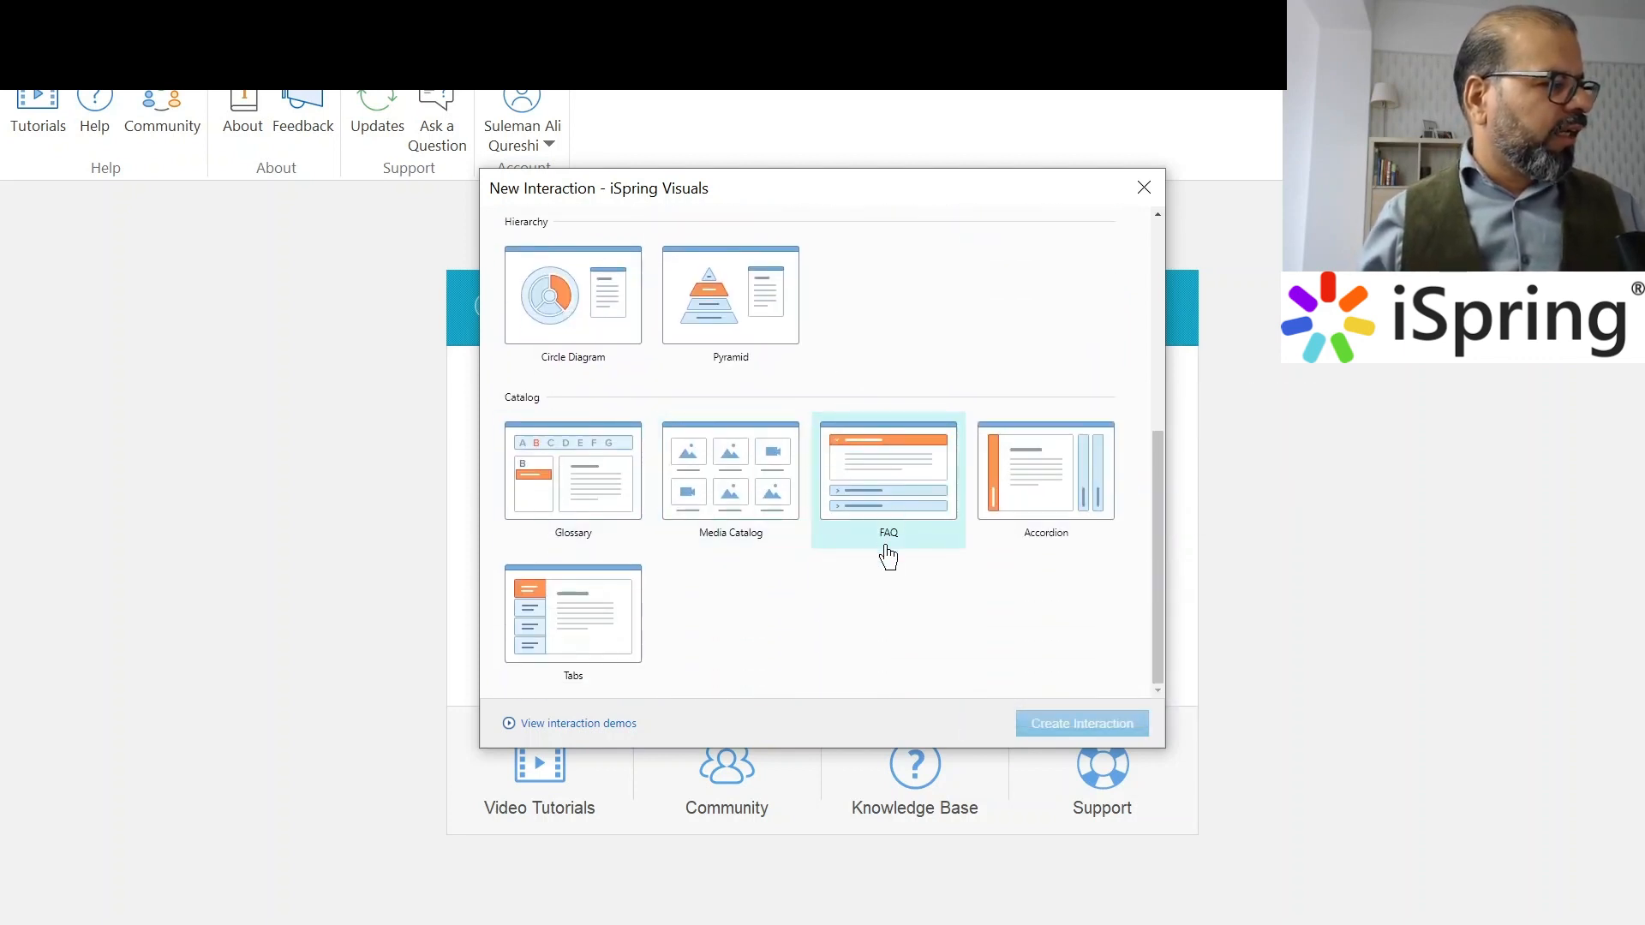
pyautogui.scroll(5, 892, 484)
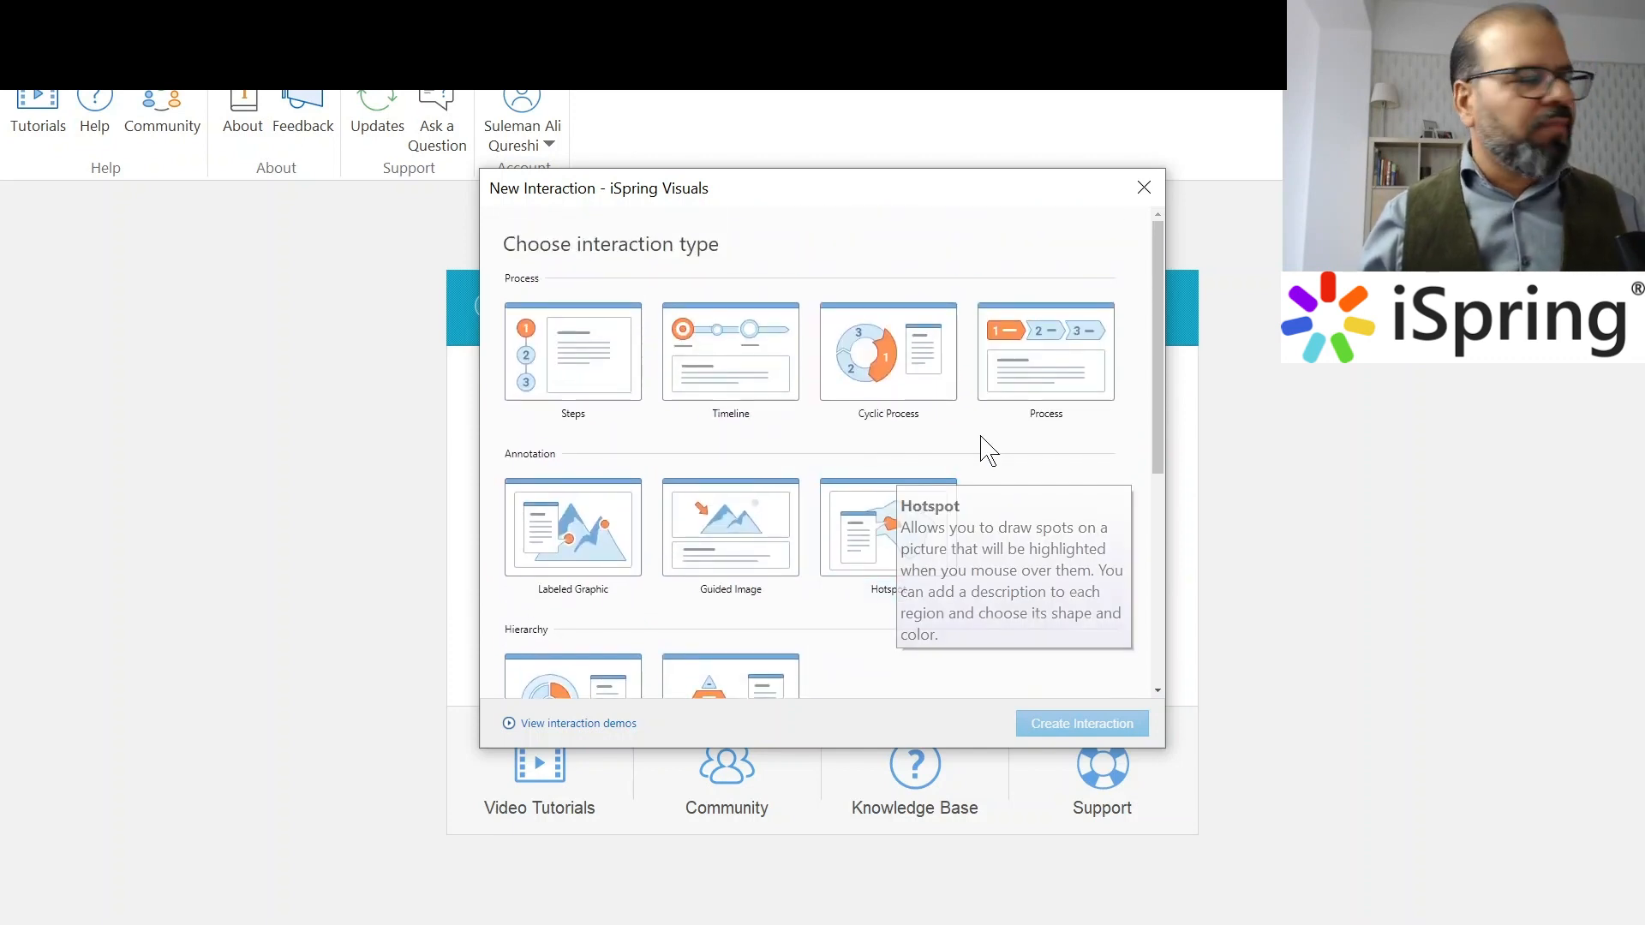
pyautogui.click(906, 361)
pyautogui.click(1054, 723)
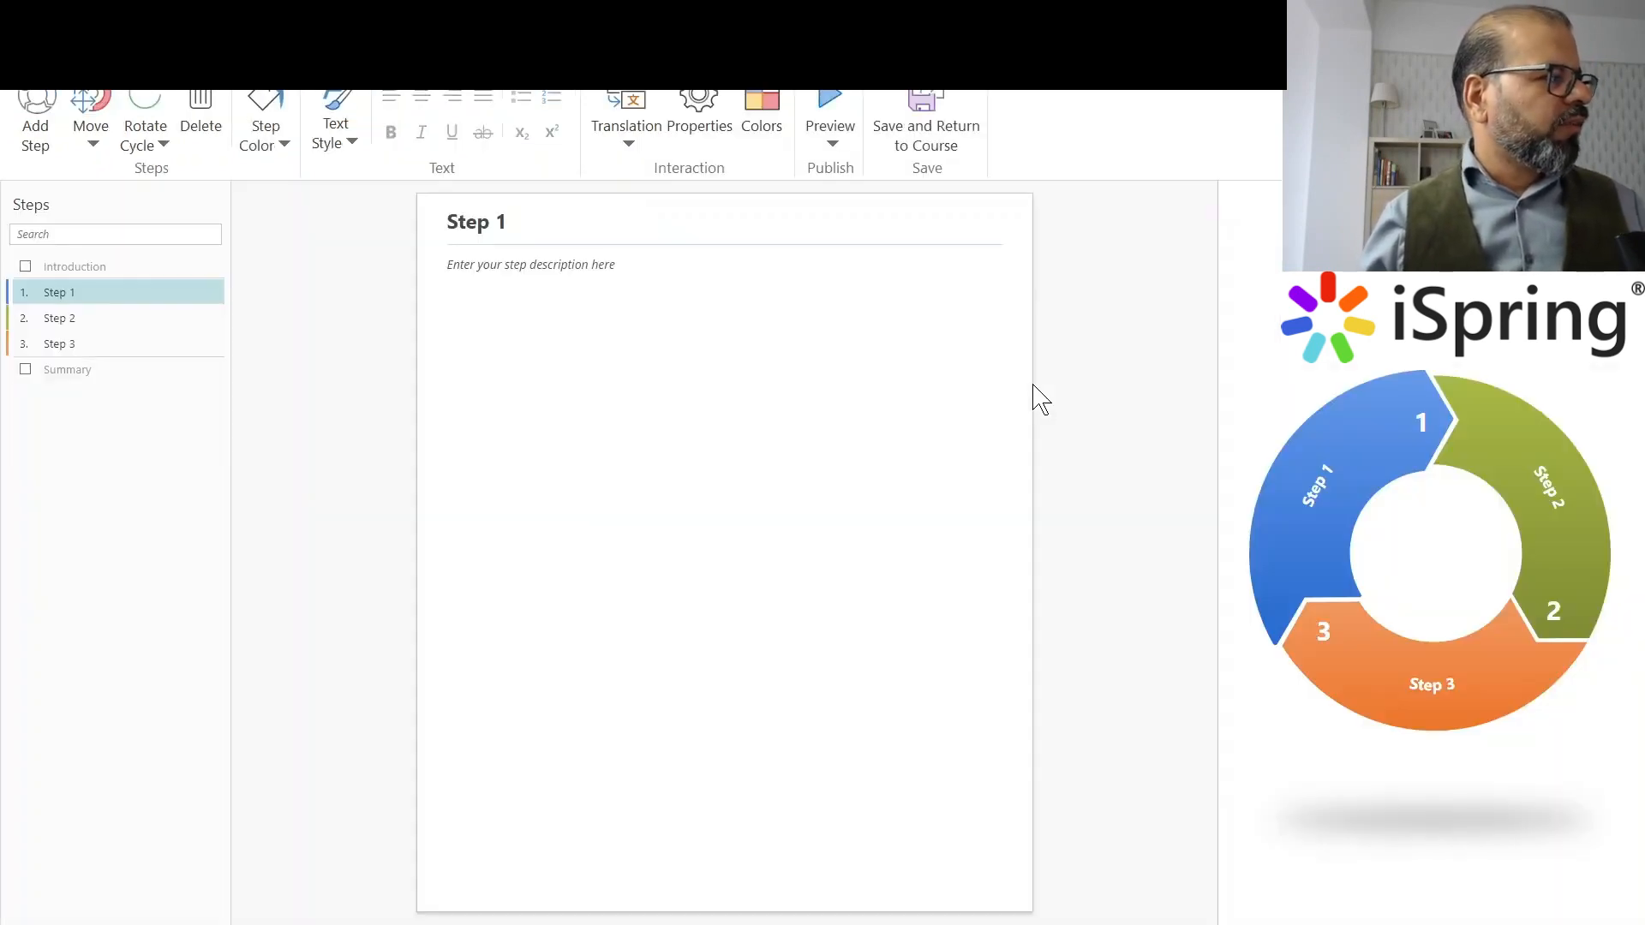
# - Rename the first step of the cycle as Plastic
pyautogui.click(477, 225)
pyautogui.moveTo(448, 224); pyautogui.dragTo(490, 225)
pyautogui.click(940, 230)
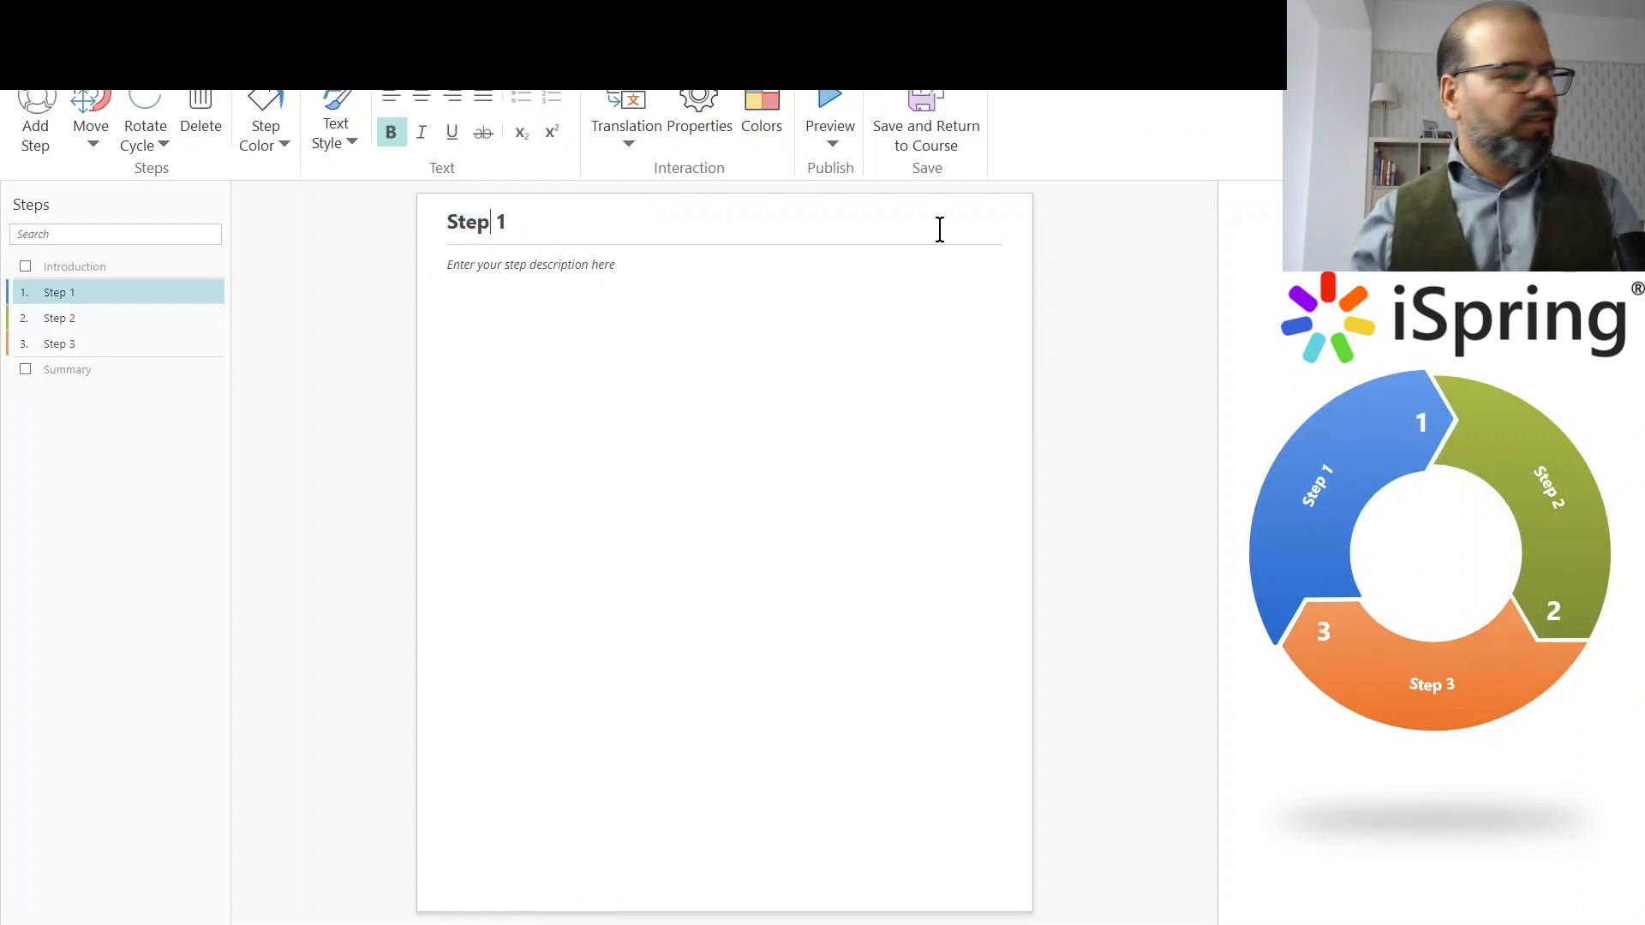
pyautogui.press('BackSpace')
pyautogui.press('BackSpace')
pyautogui.press('BackSpace')
pyautogui.press('BackSpace')
pyautogui.press('BackSpace')
pyautogui.press('BackSpace')
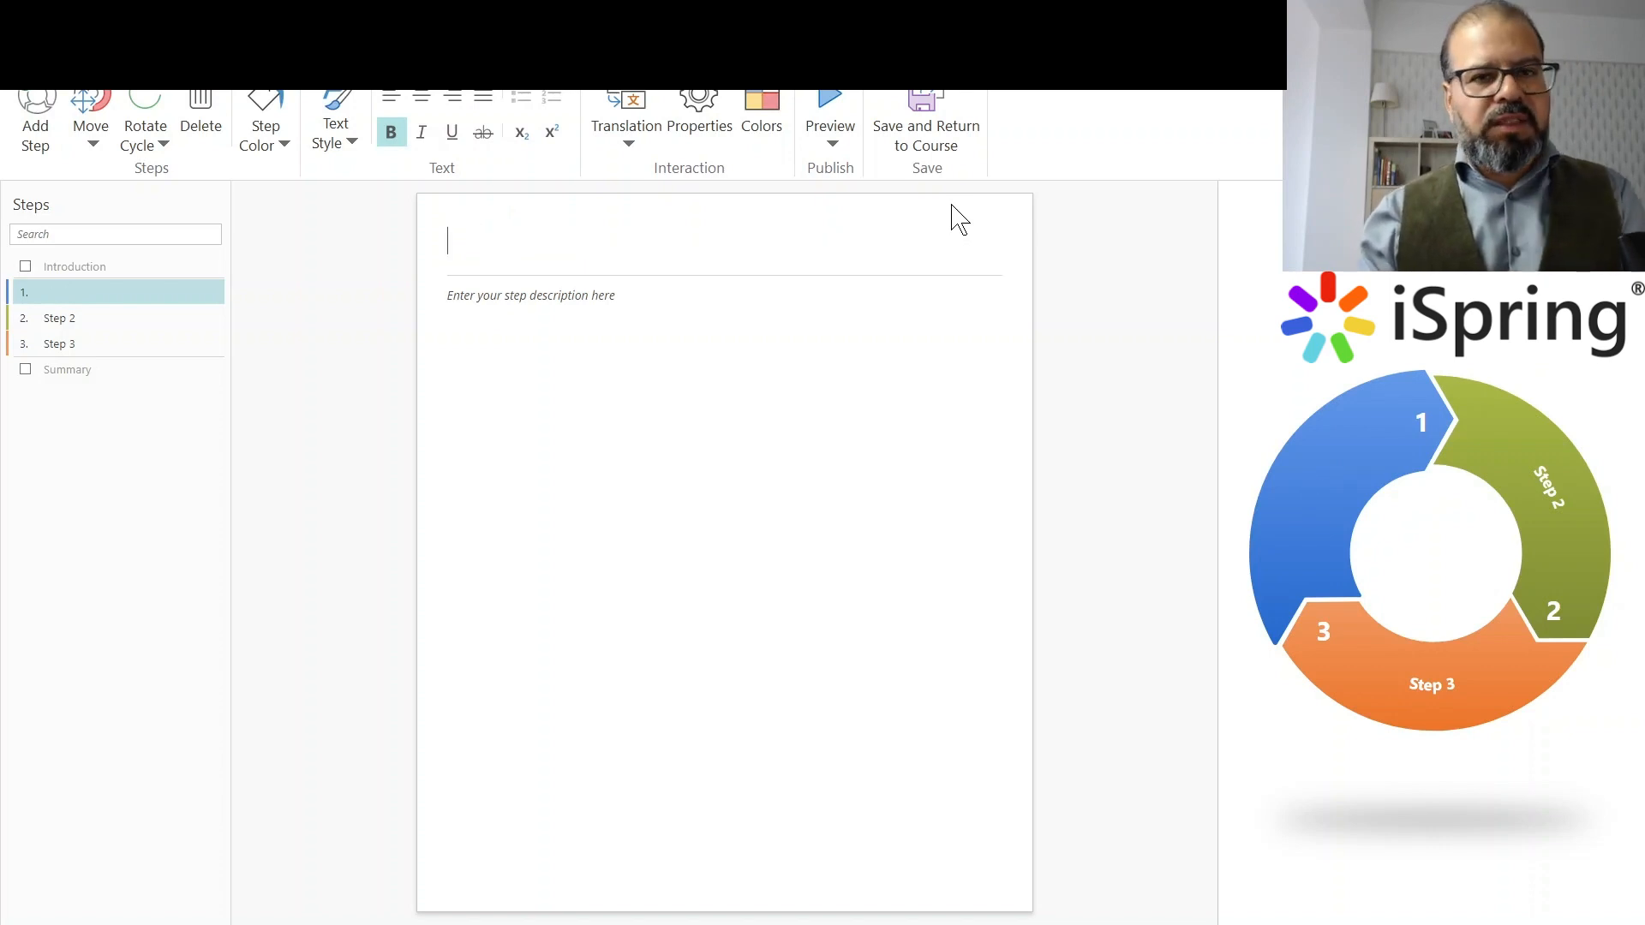
pyautogui.write('Plastic')
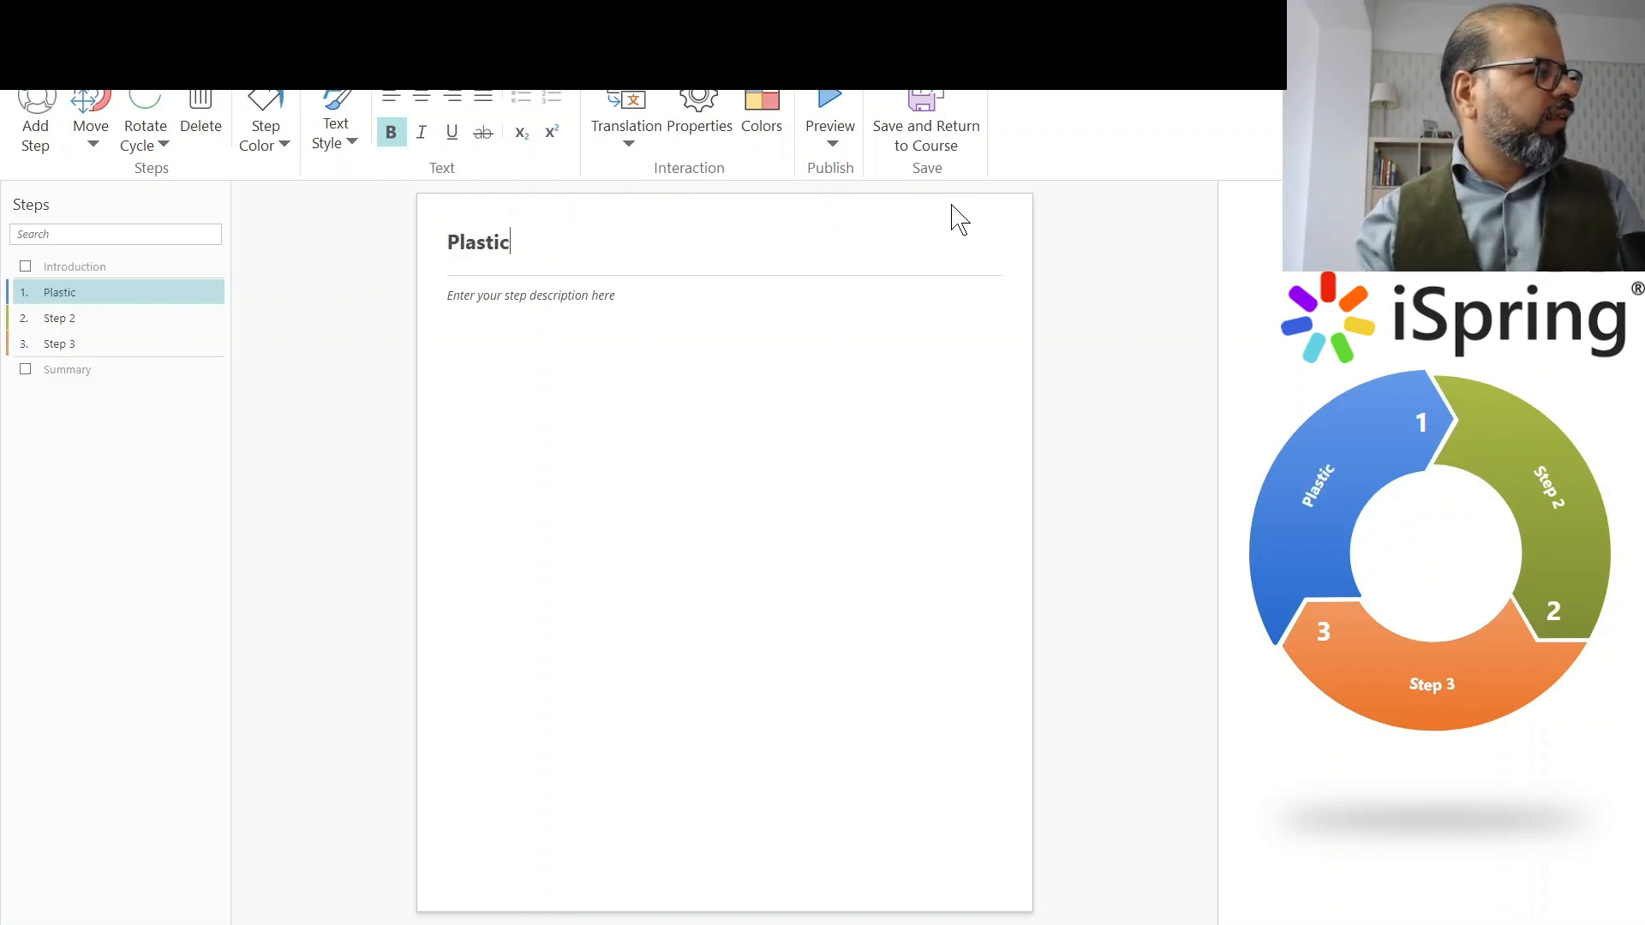
# - Rename the second step of the cycle as Wood and save the interaction back to the course slide
pyautogui.click(82, 319)
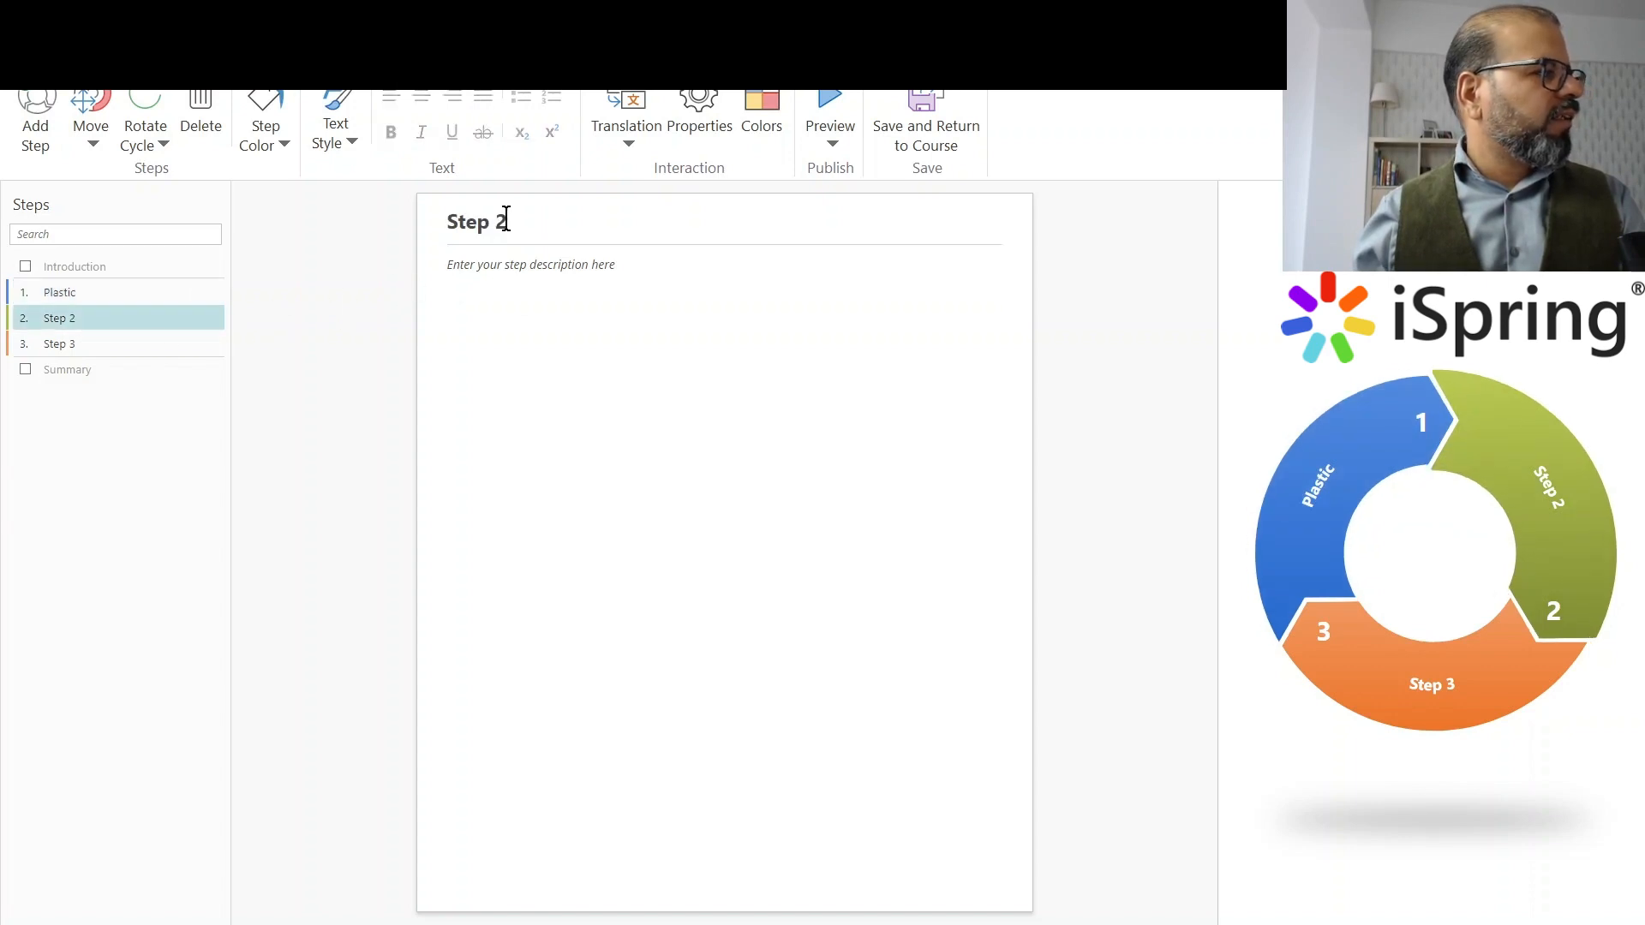
pyautogui.doubleClick(439, 217)
pyautogui.hotkey('ctrl', 'a')
pyautogui.press('BackSpace')
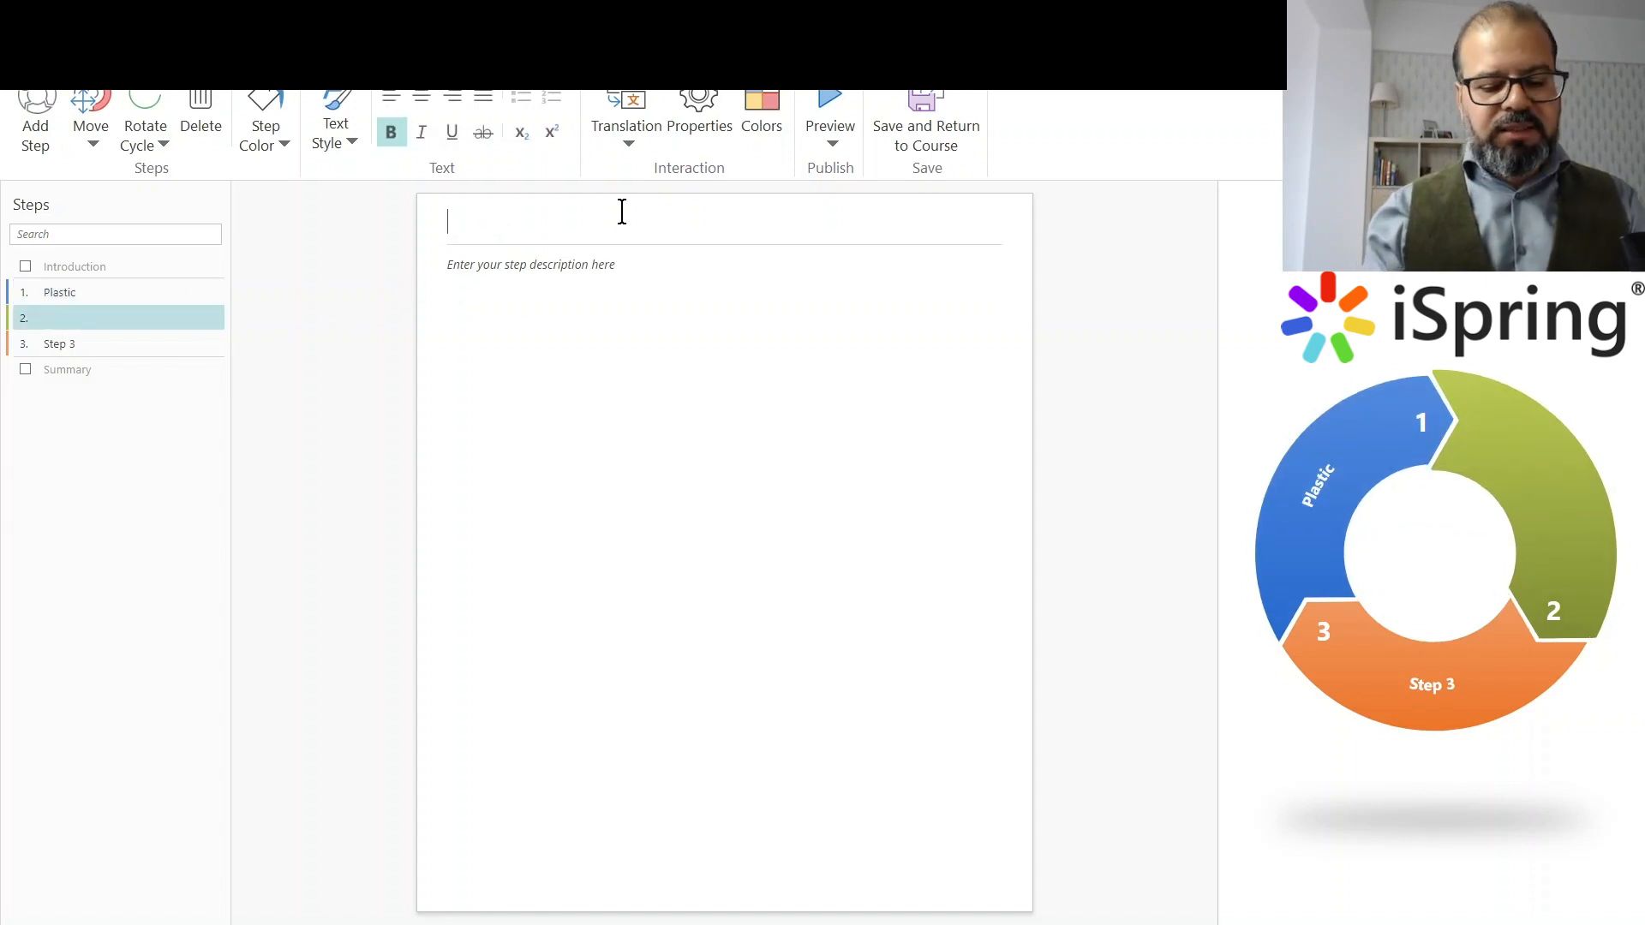
pyautogui.write('Wood')
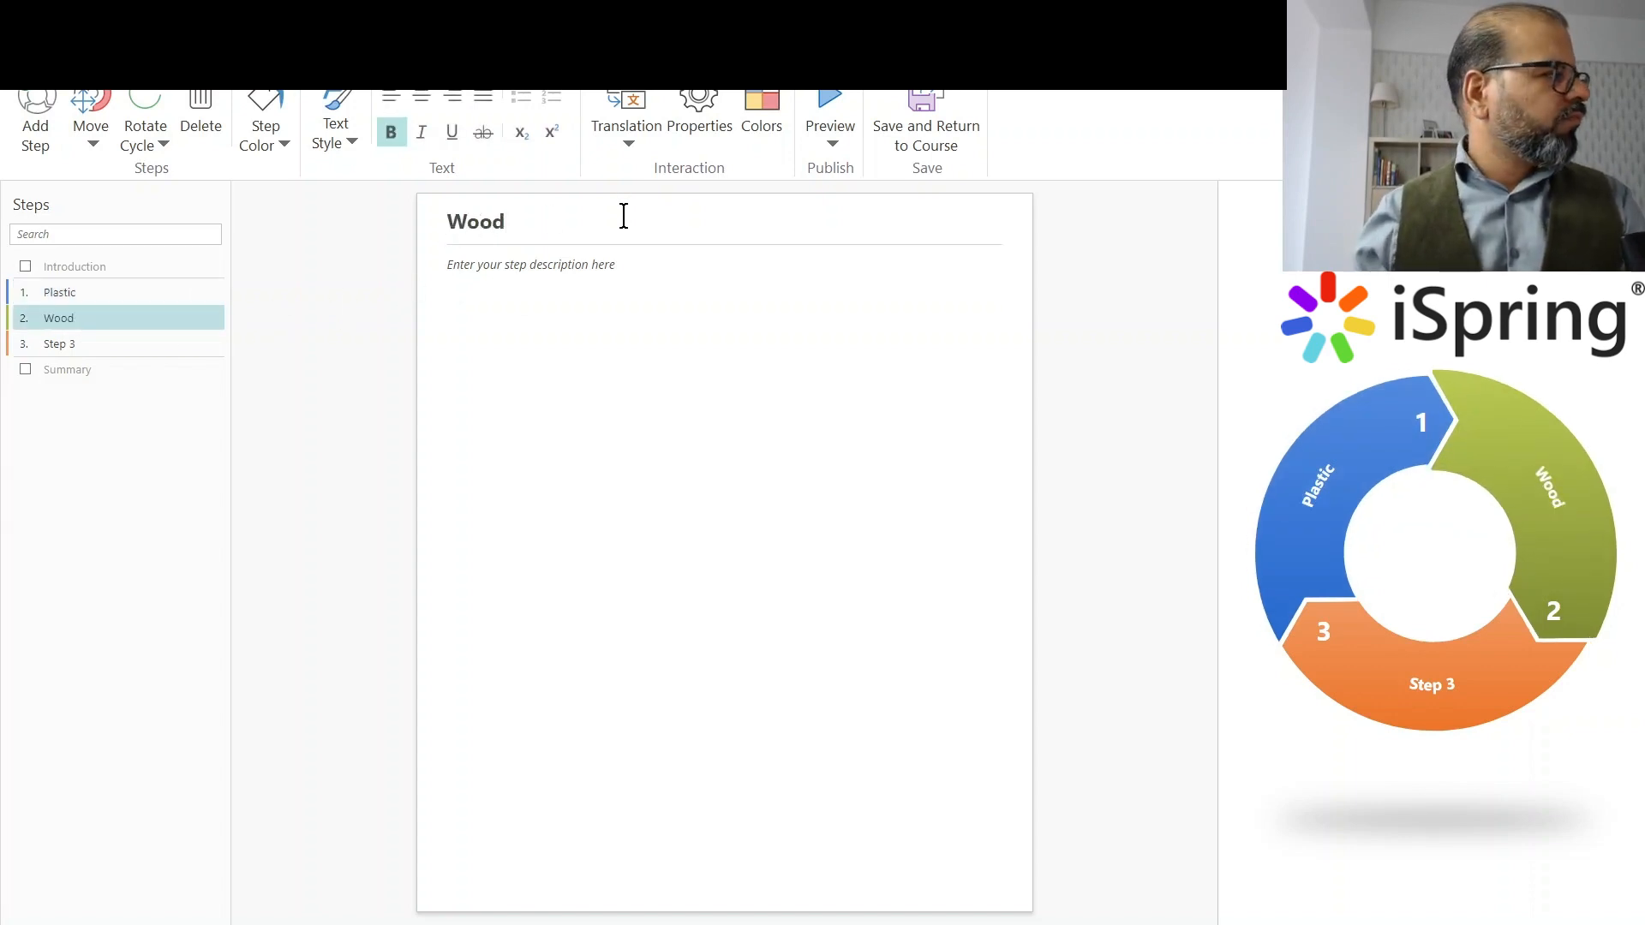
pyautogui.click(548, 266)
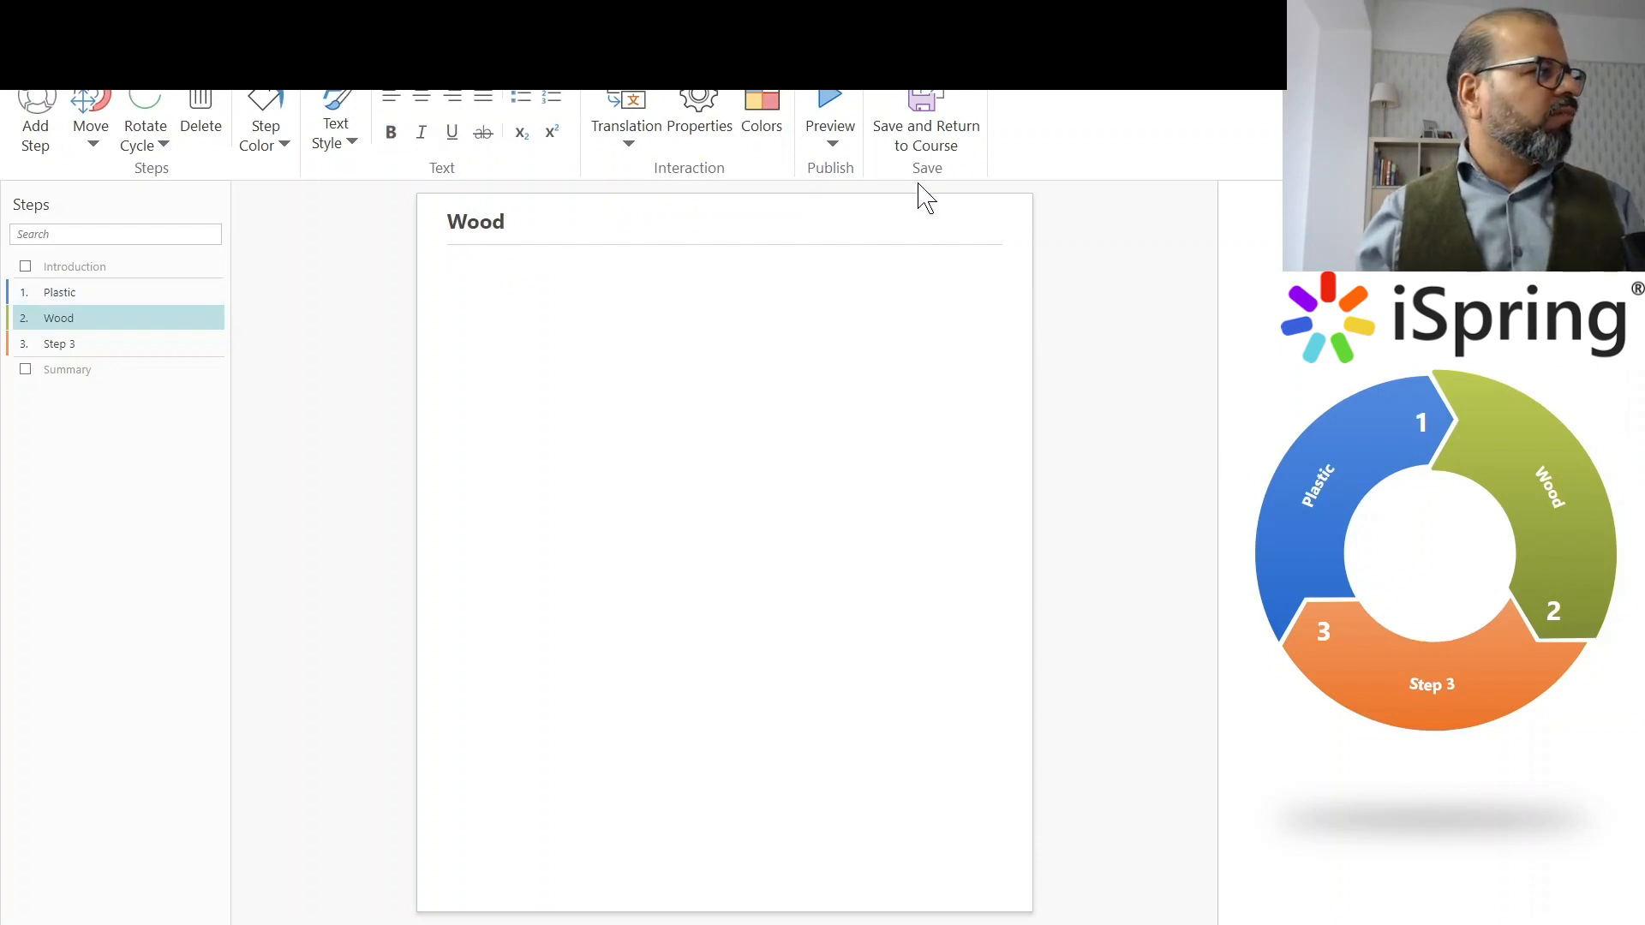
pyautogui.click(919, 111)
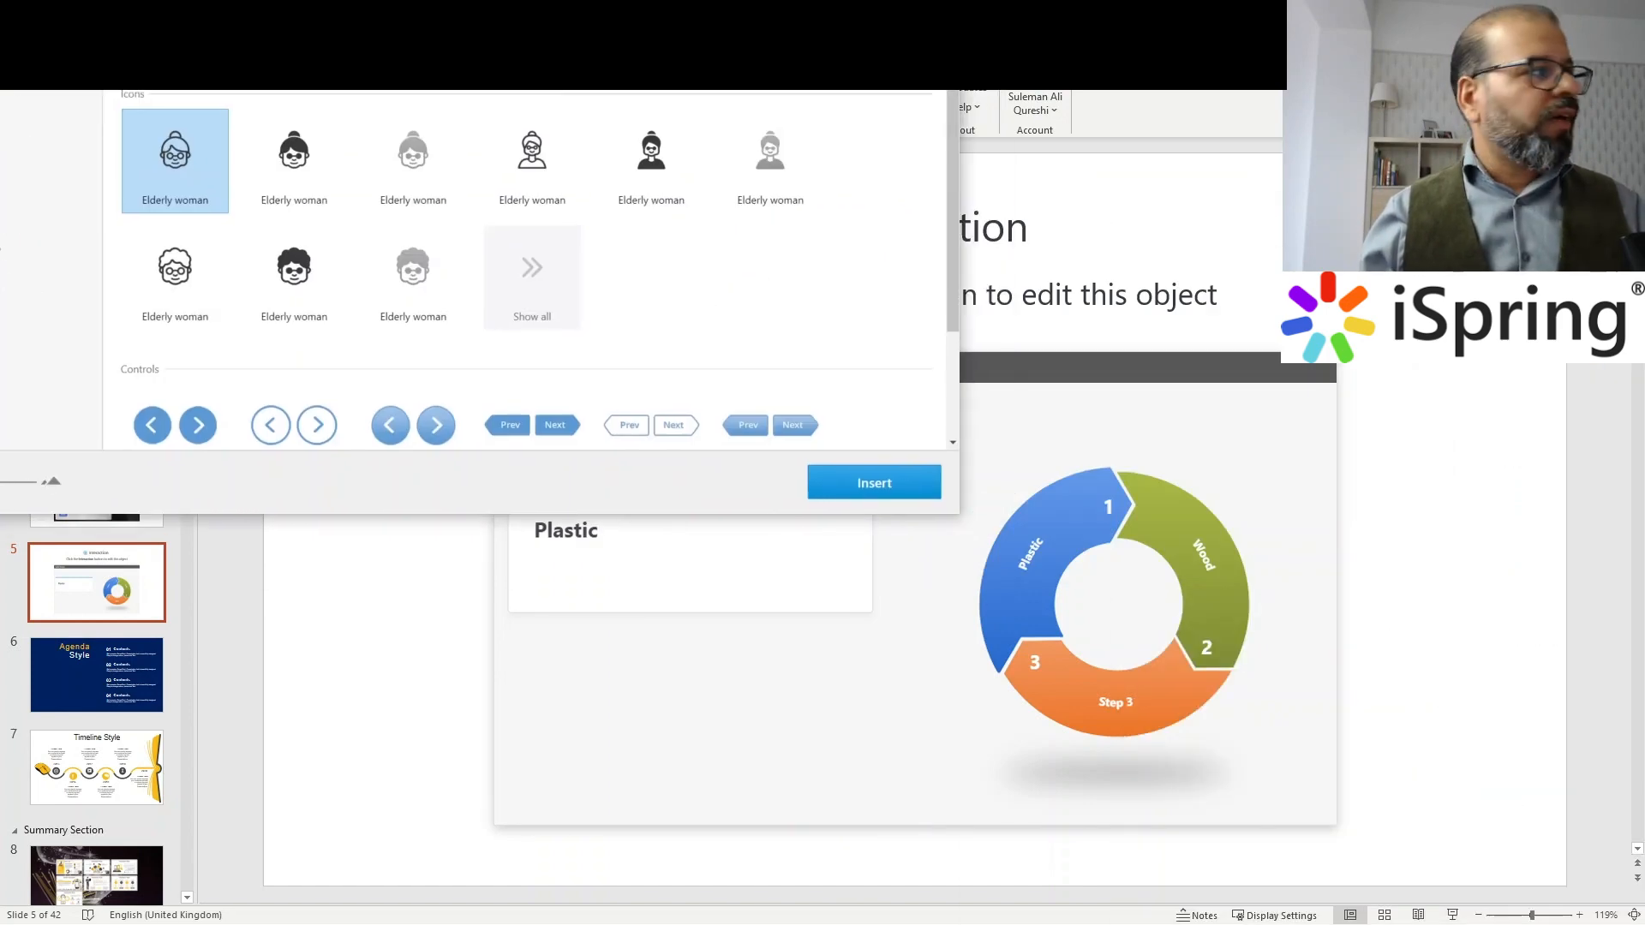
# - Enlarge the icon library to look over its icons and navigation controls, and leave without inserting any
pyautogui.moveTo(588, 26); pyautogui.dragTo(664, 89)
pyautogui.doubleClick(668, 89)
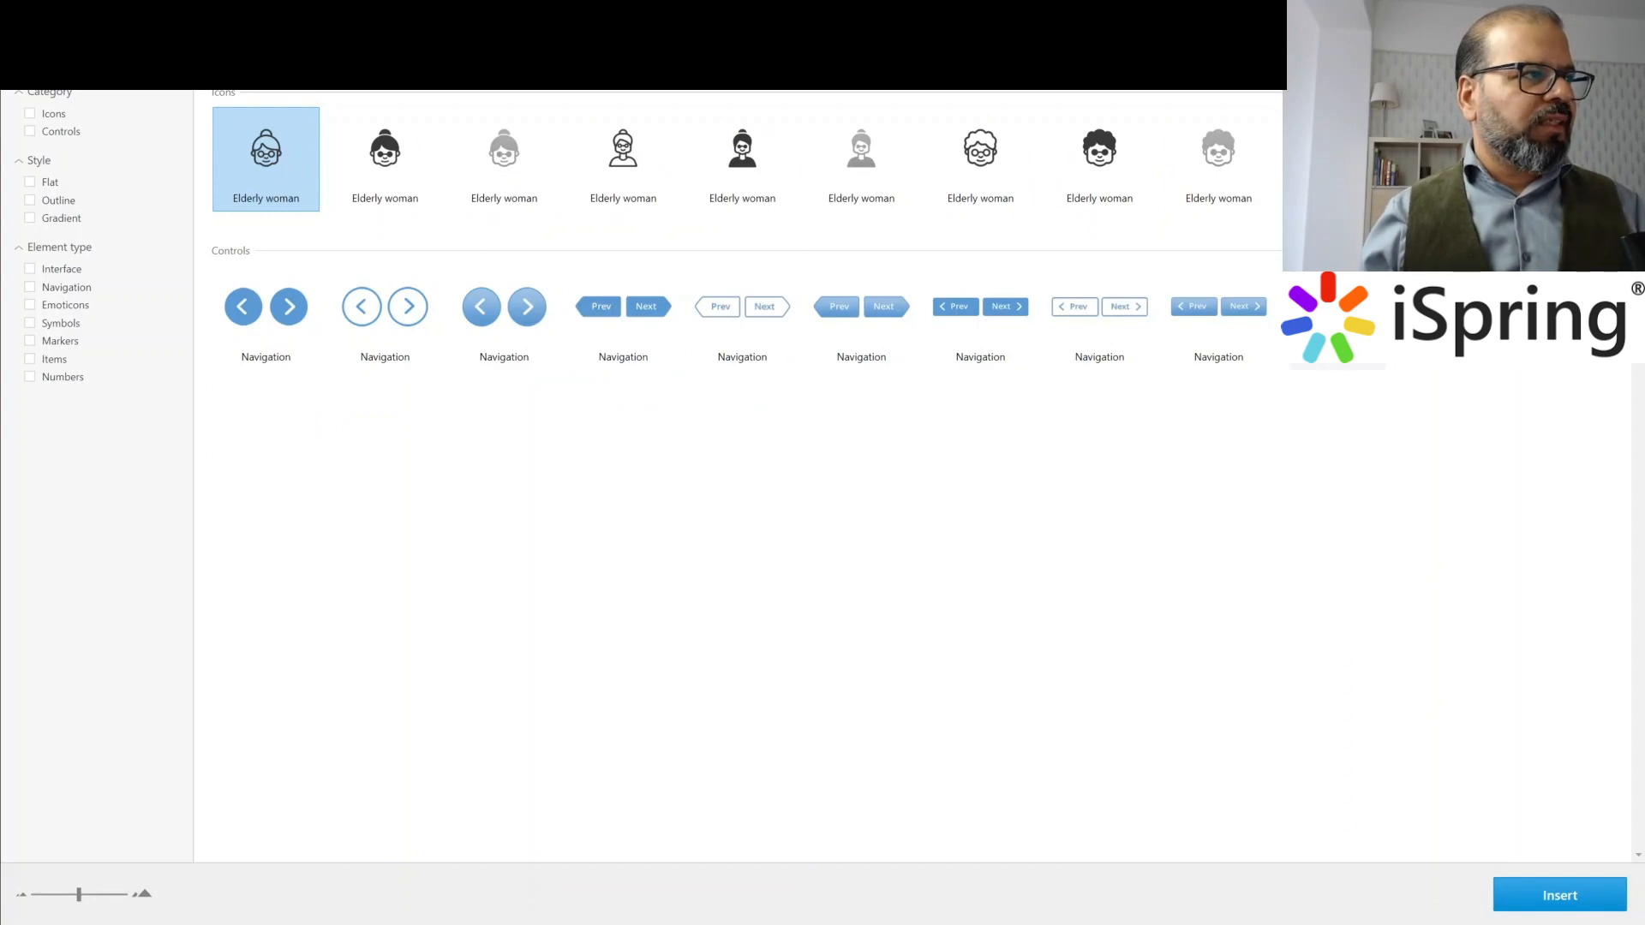
pyautogui.click(1625, 12)
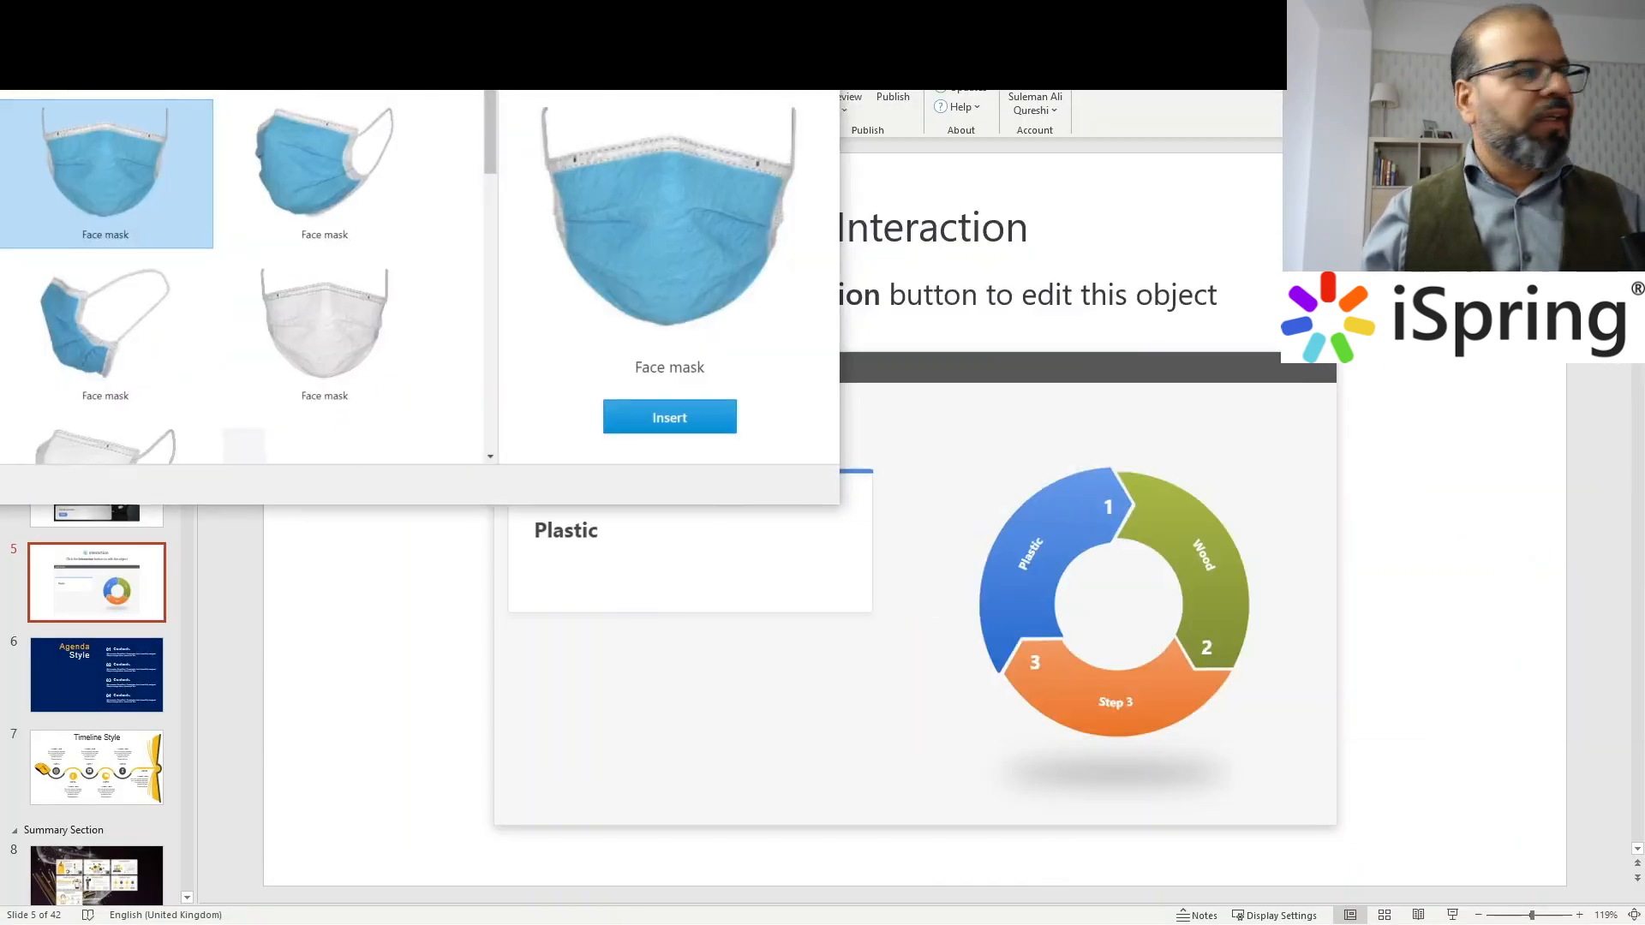
# - Filter the object library by the Cameras device type and insert the Video camera object into slide 5
pyautogui.click(781, 12)
pyautogui.scroll(-3, 497, 462)
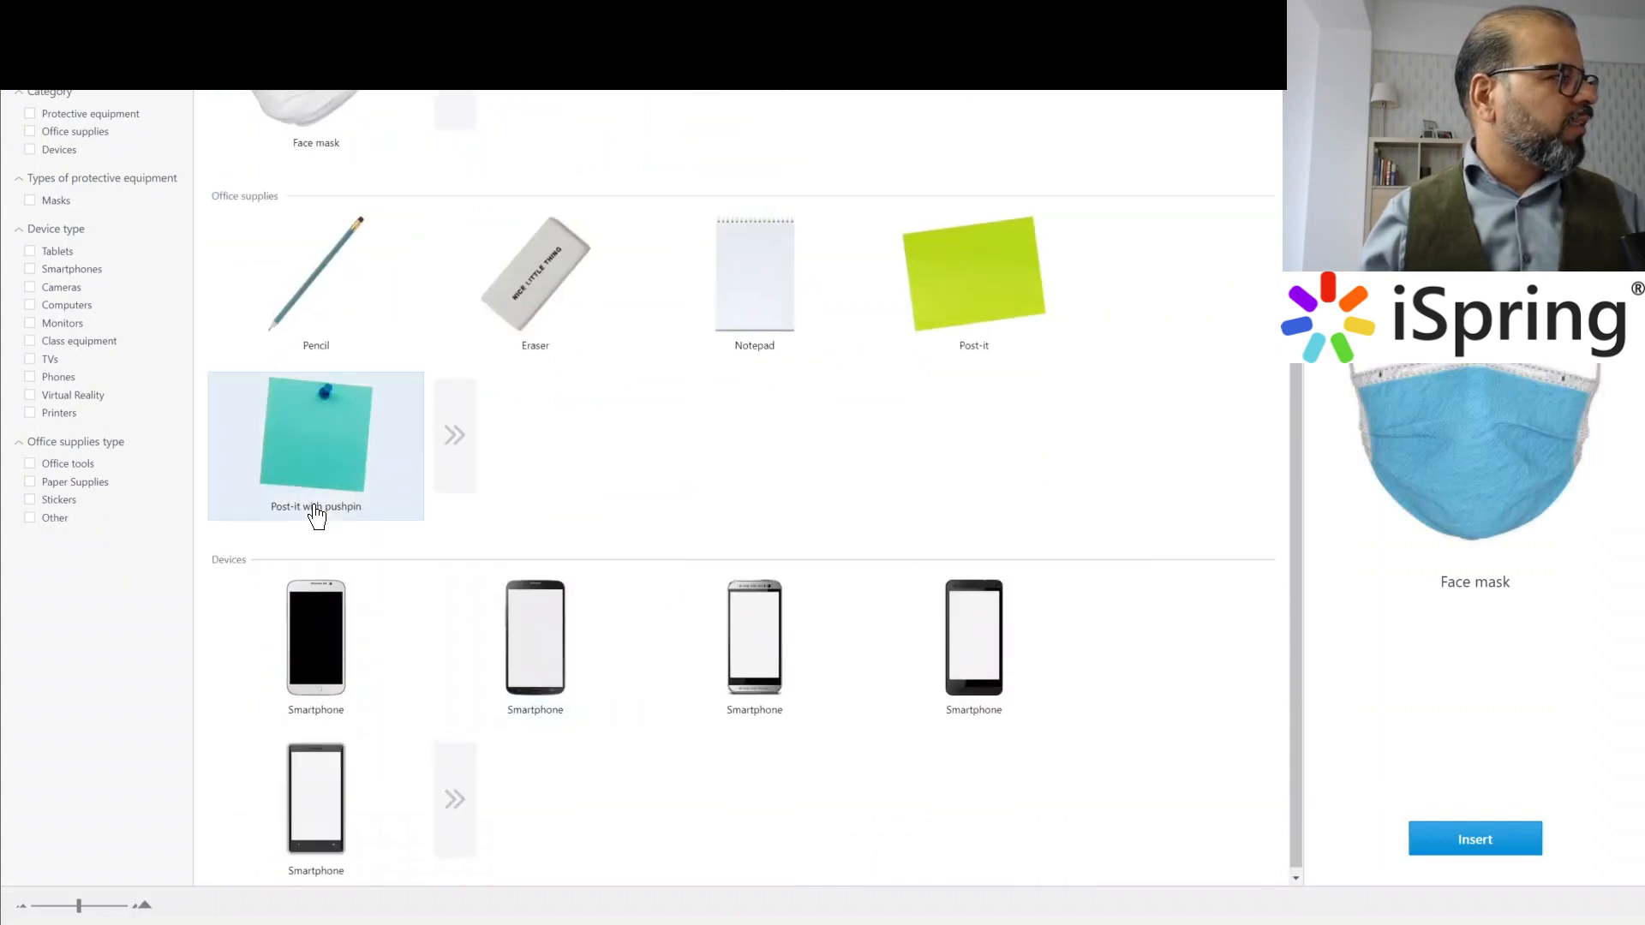
pyautogui.scroll(3, 315, 514)
pyautogui.click(96, 288)
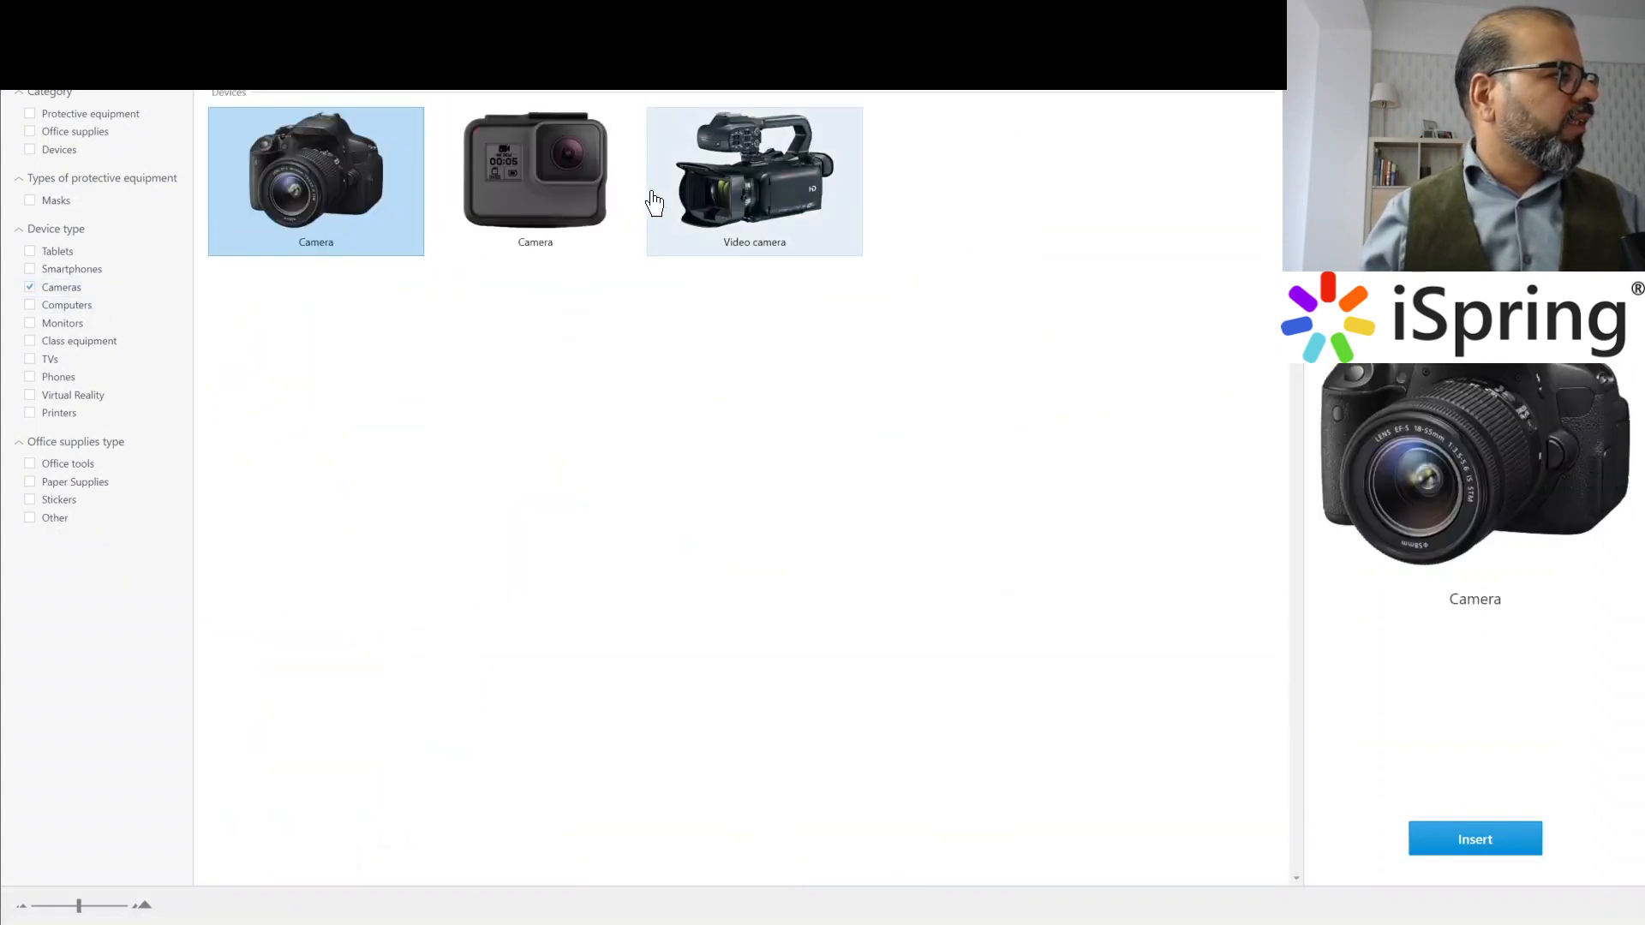
pyautogui.doubleClick(720, 196)
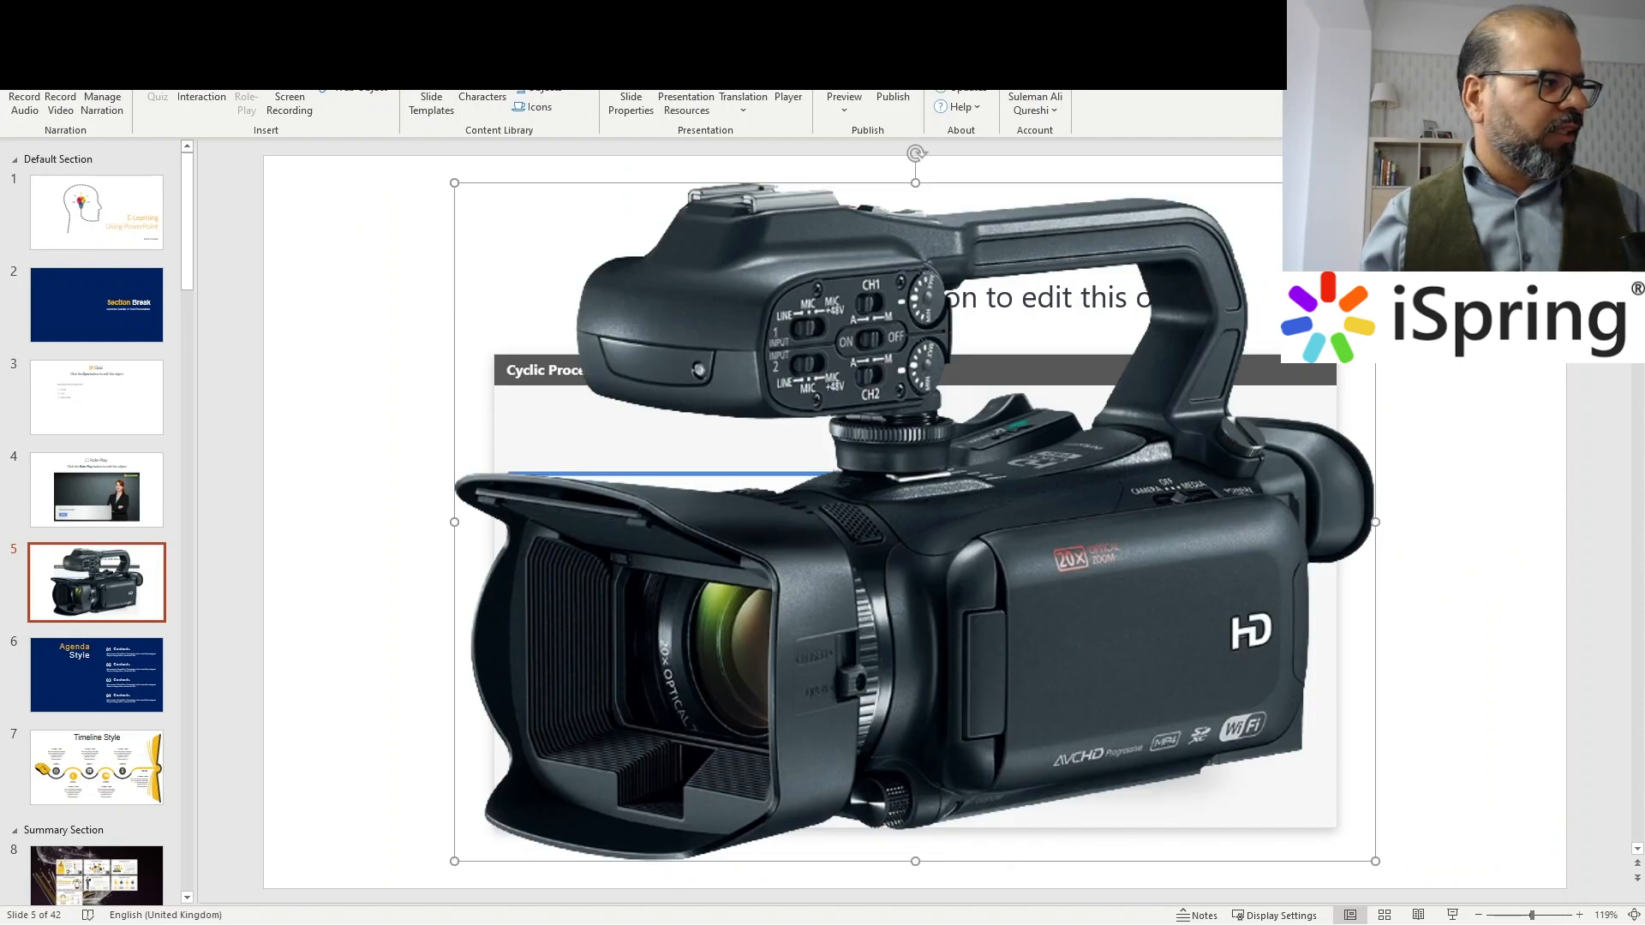
# - Shrink the video camera picture to about a third of its size and move it to the slide's upper-right corner
pyautogui.moveTo(1375, 182); pyautogui.dragTo(756, 638)
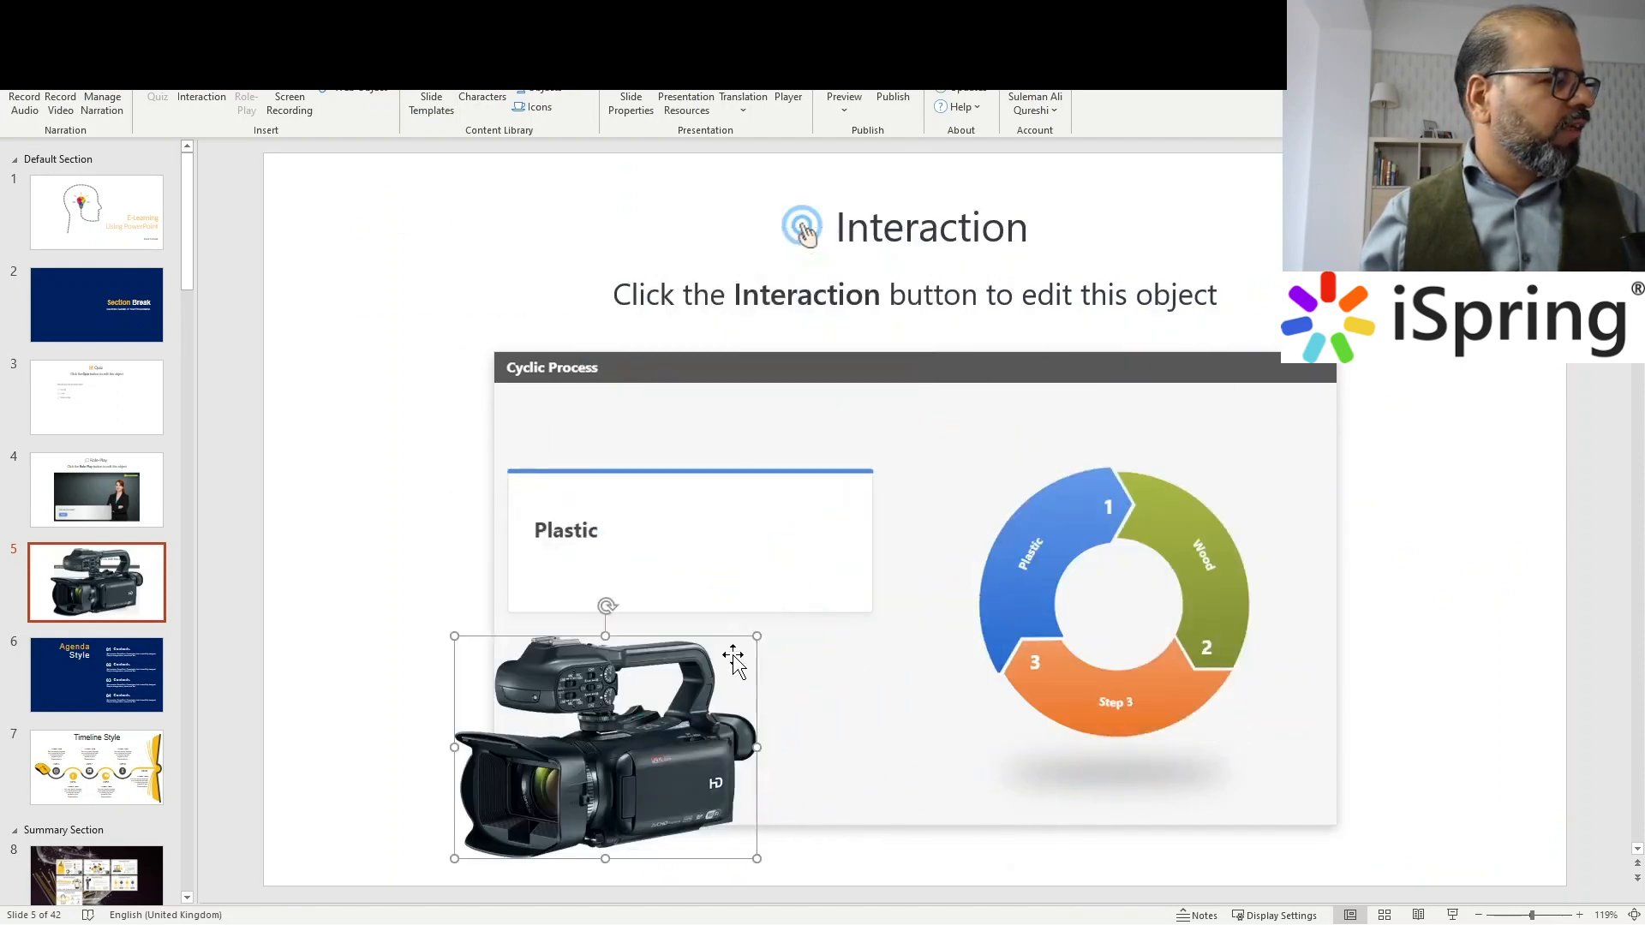
pyautogui.moveTo(702, 729); pyautogui.dragTo(1433, 289)
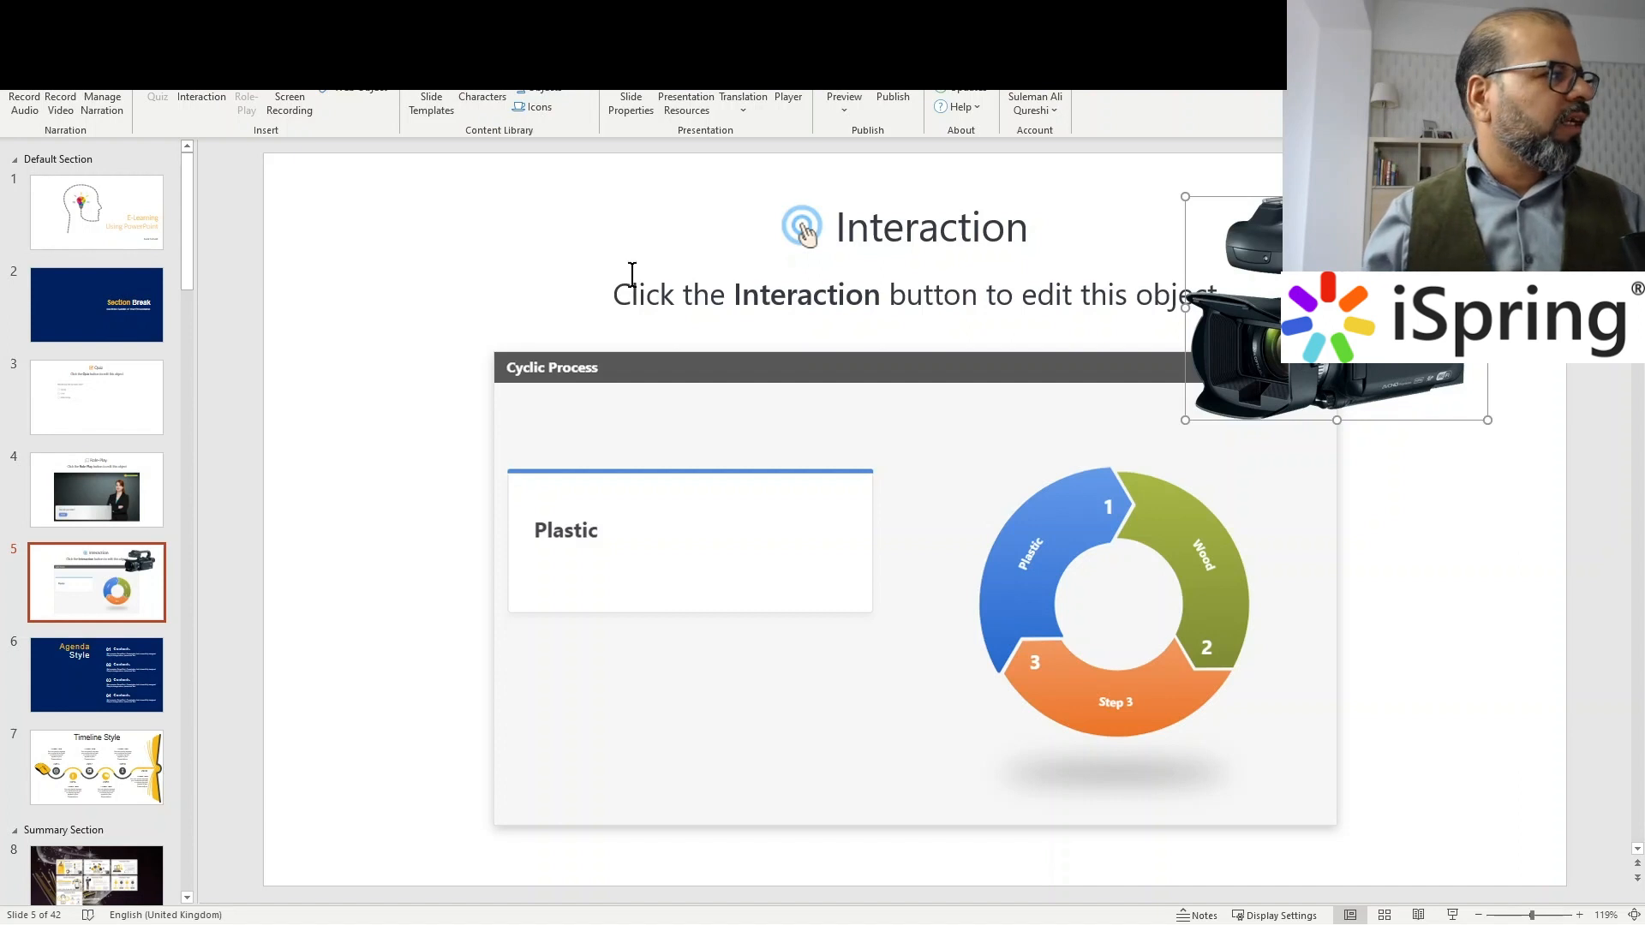
pyautogui.click(433, 275)
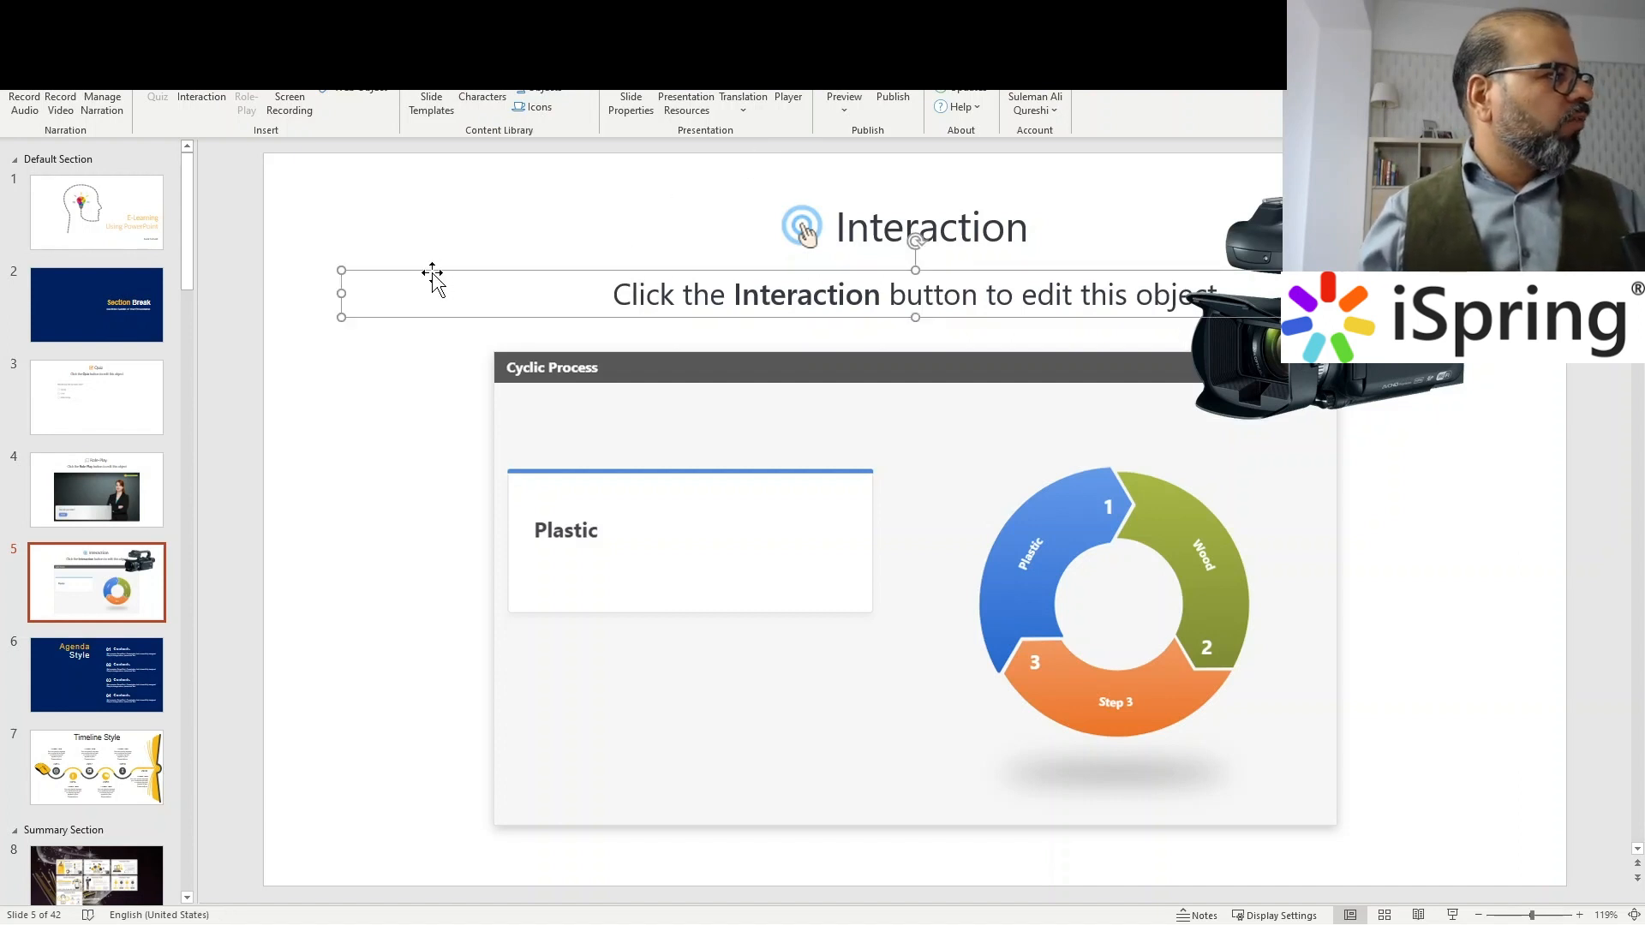
pyautogui.click(434, 245)
pyautogui.click(350, 270)
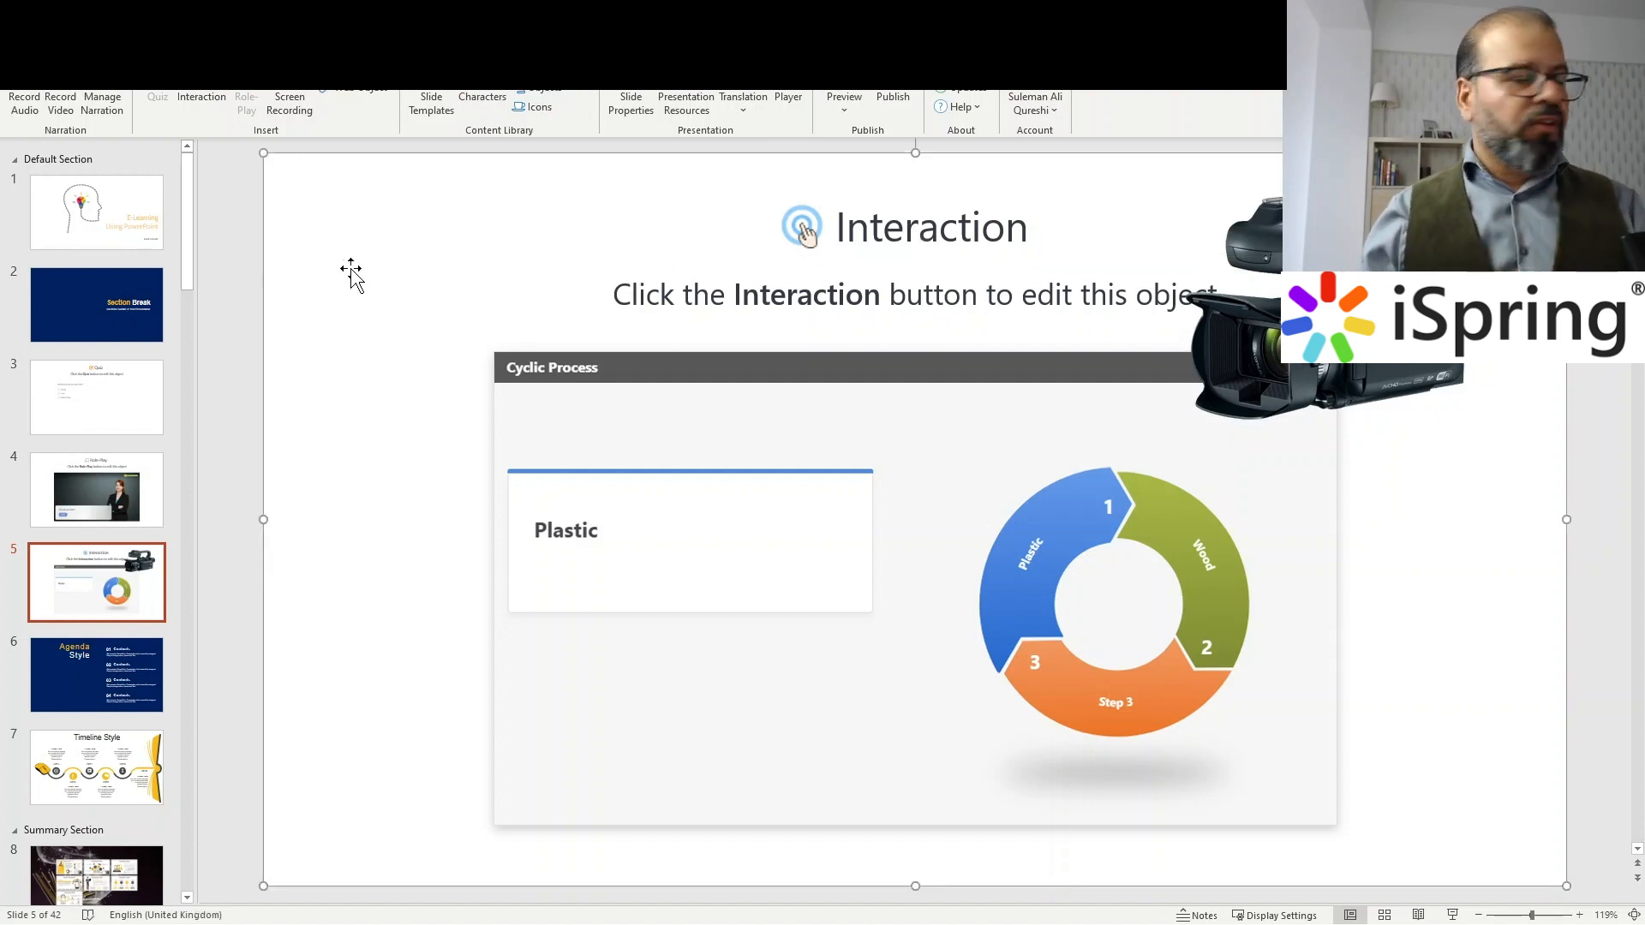
# - Delete the webcam video from the lower-right corner of the Infographic Style slide 10
pyautogui.click(129, 367)
pyautogui.click(131, 312)
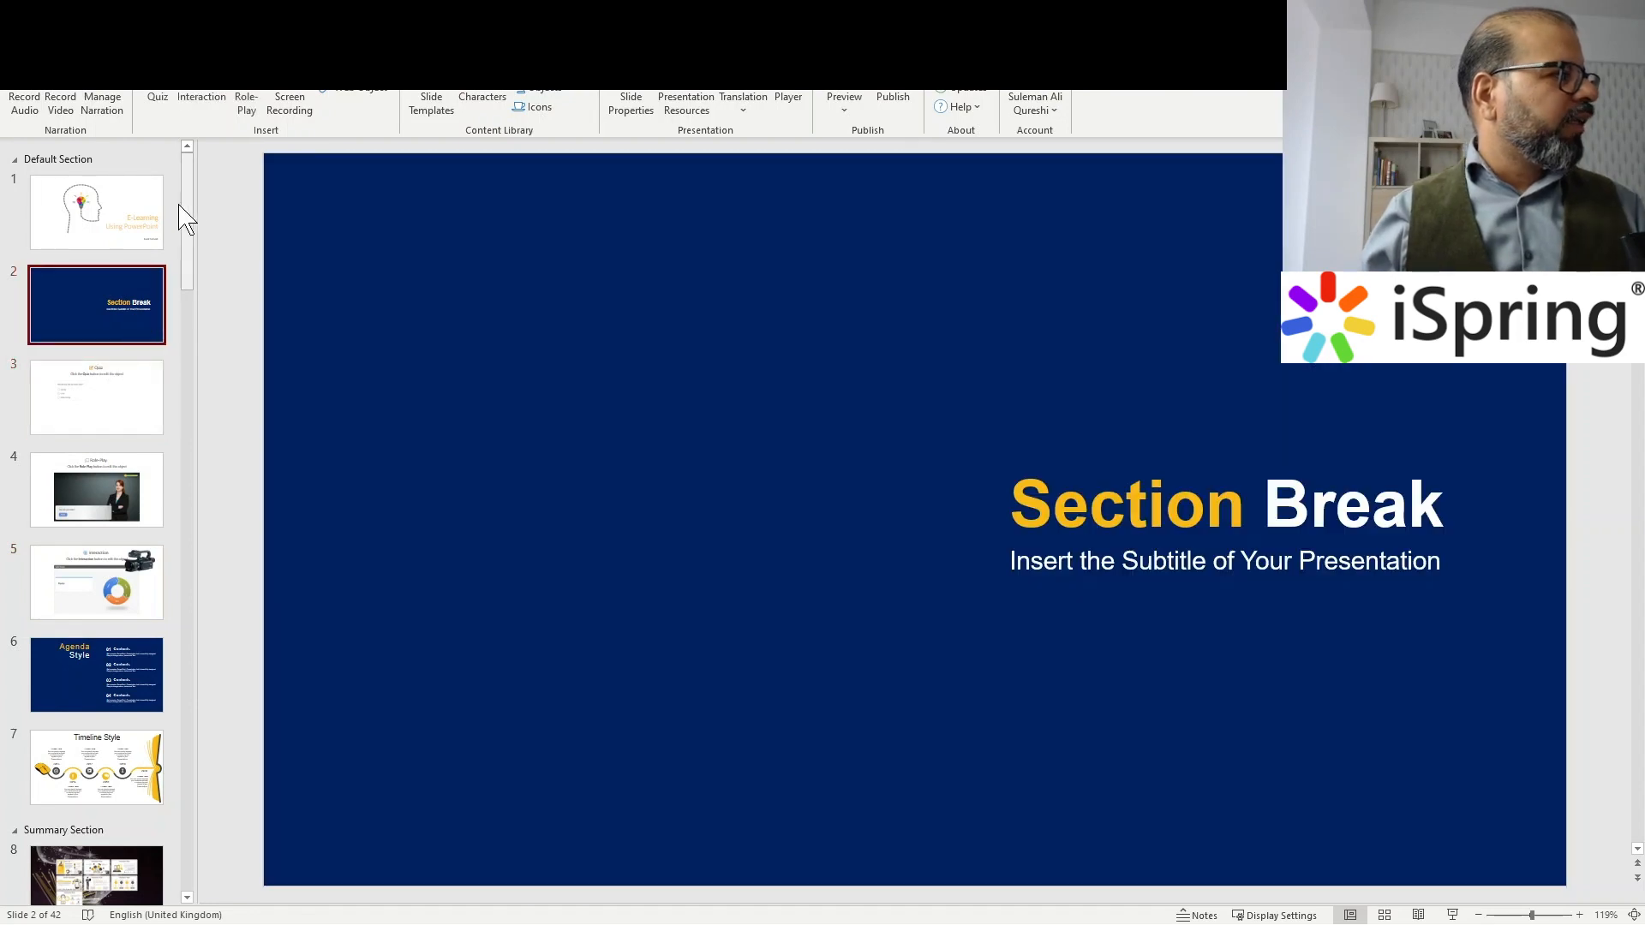
pyautogui.scroll(-5, 120, 428)
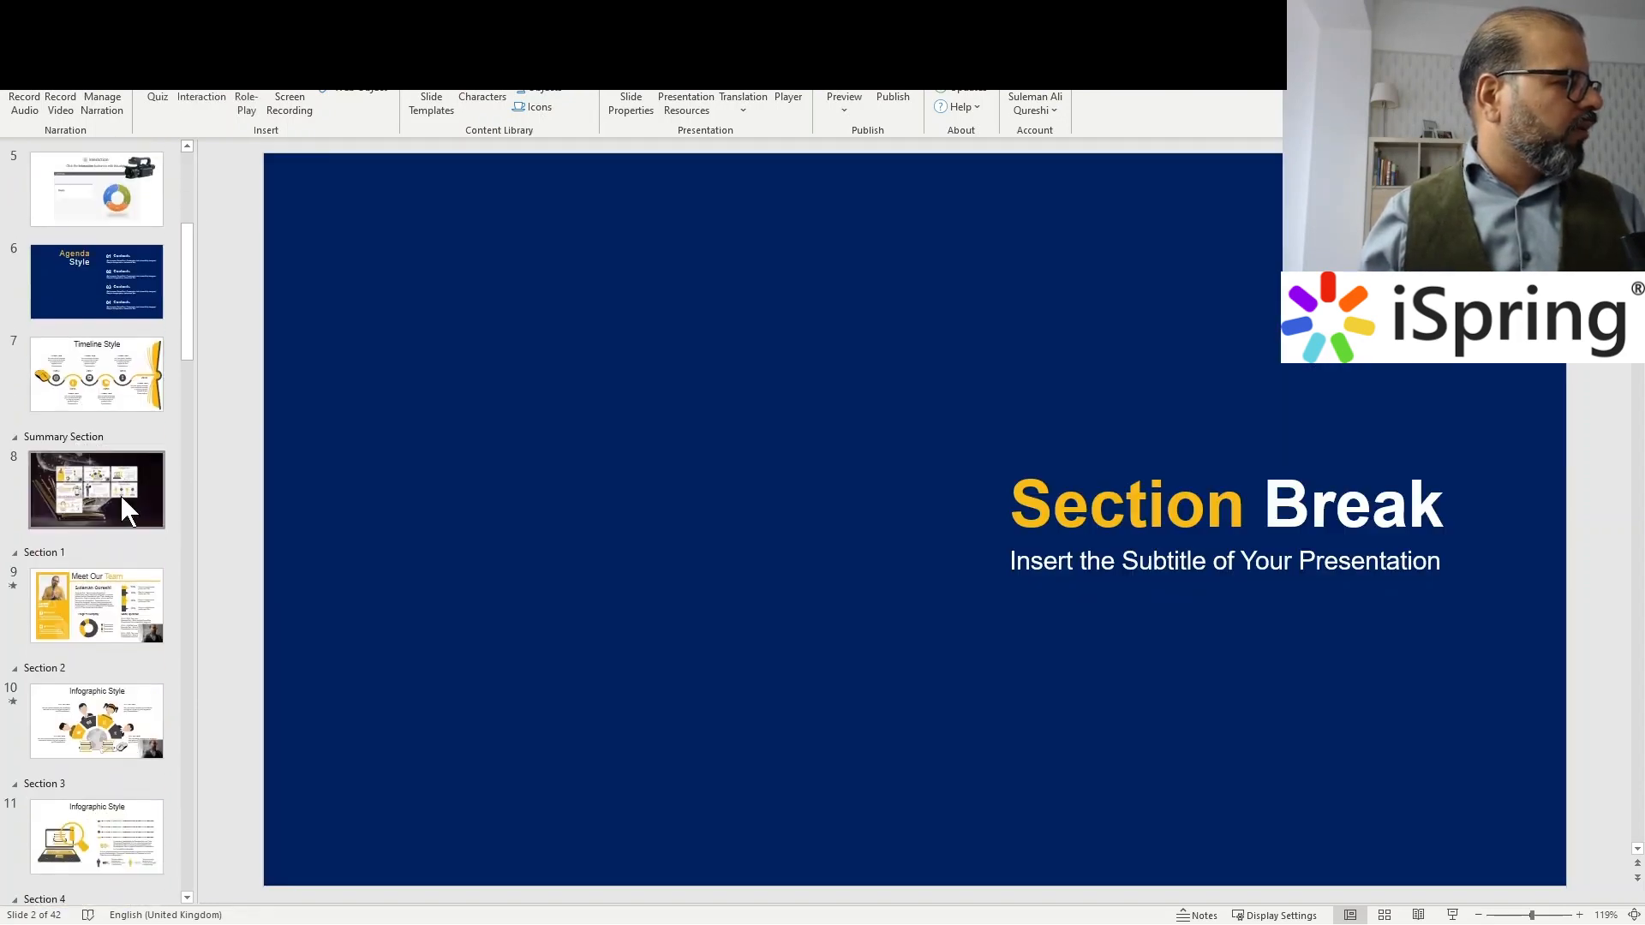
pyautogui.scroll(-3, 120, 496)
pyautogui.click(111, 592)
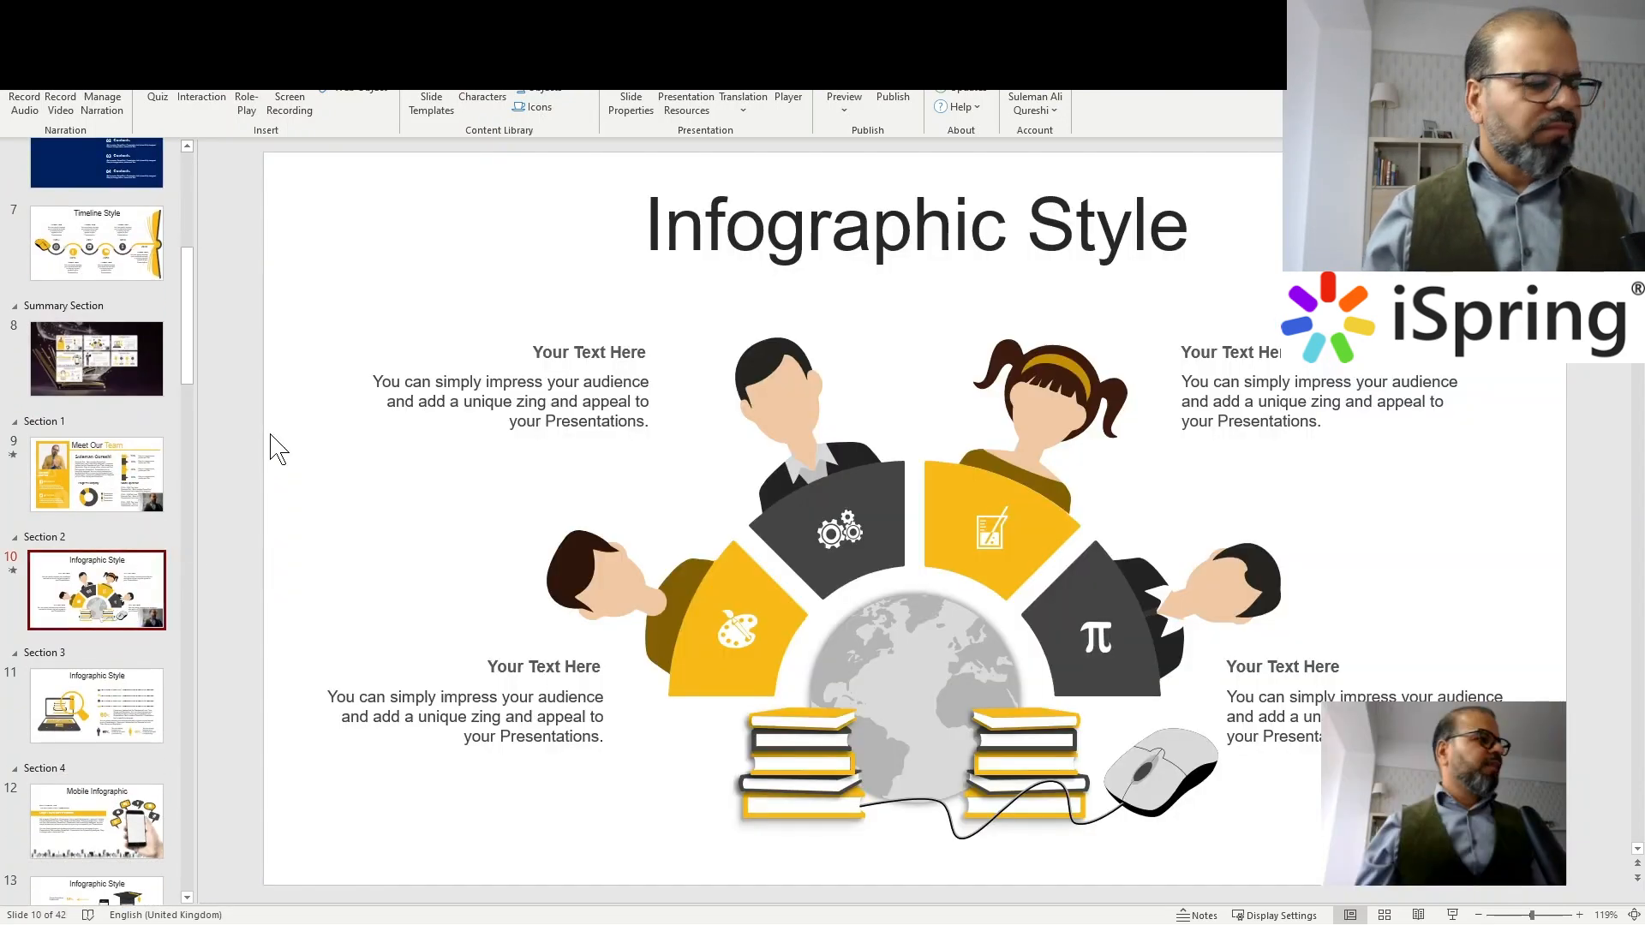
pyautogui.click(1392, 759)
pyautogui.press('Delete')
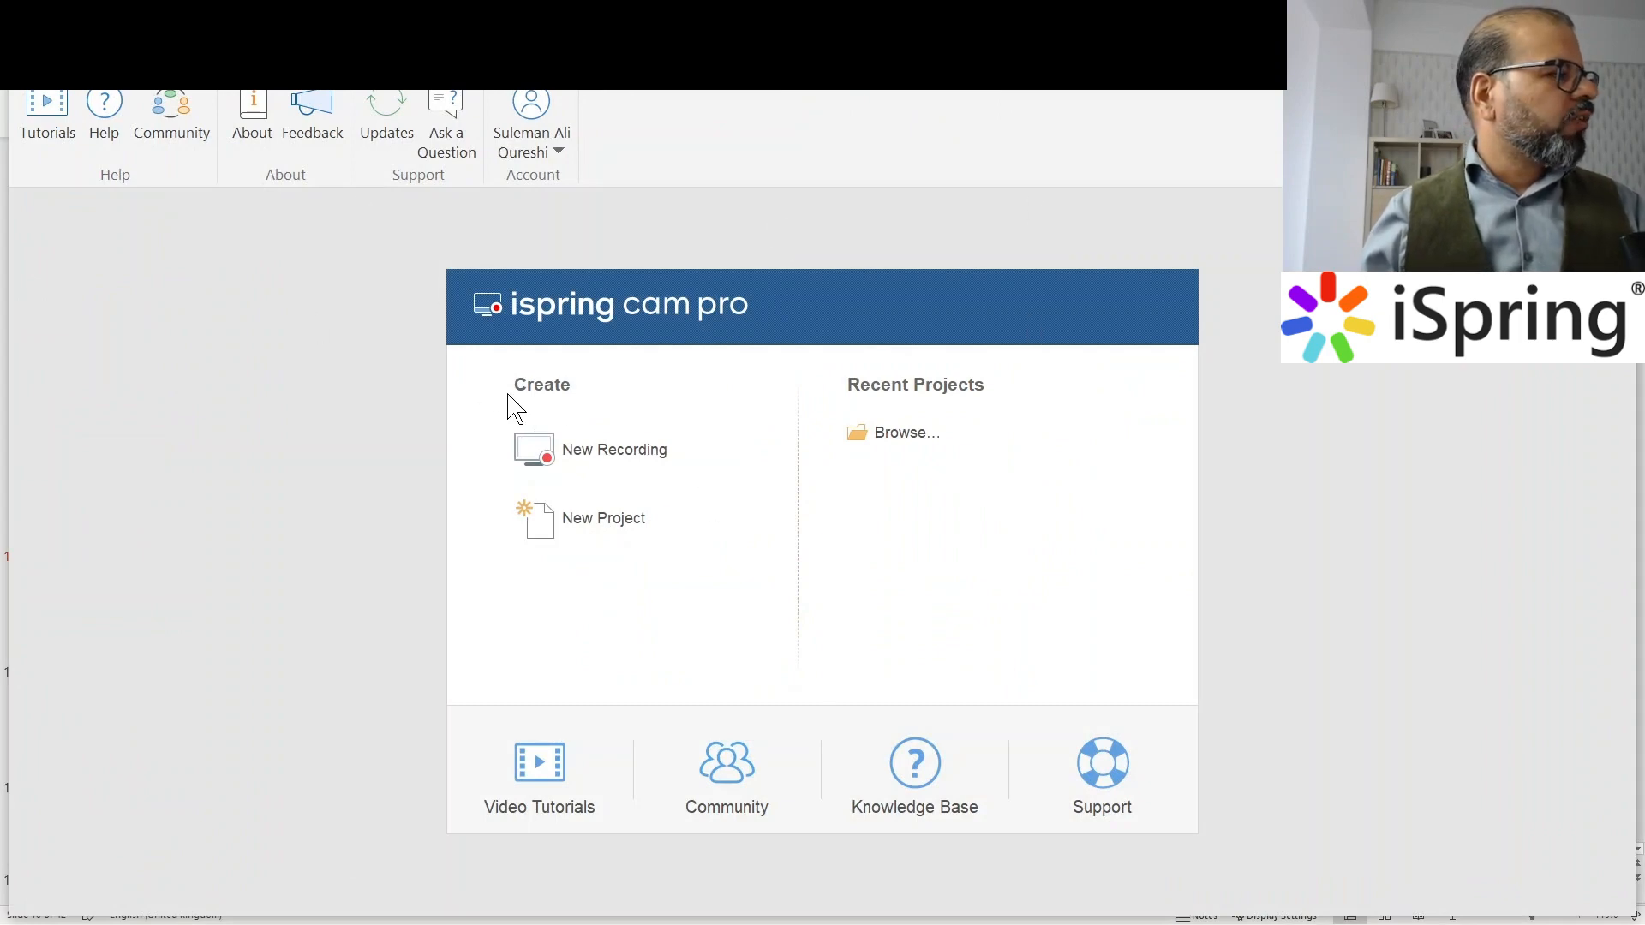
# - Set up a new Screen and Camera recording for slide 10 and enlarge its recording area to 1498 × 848
pyautogui.click(591, 463)
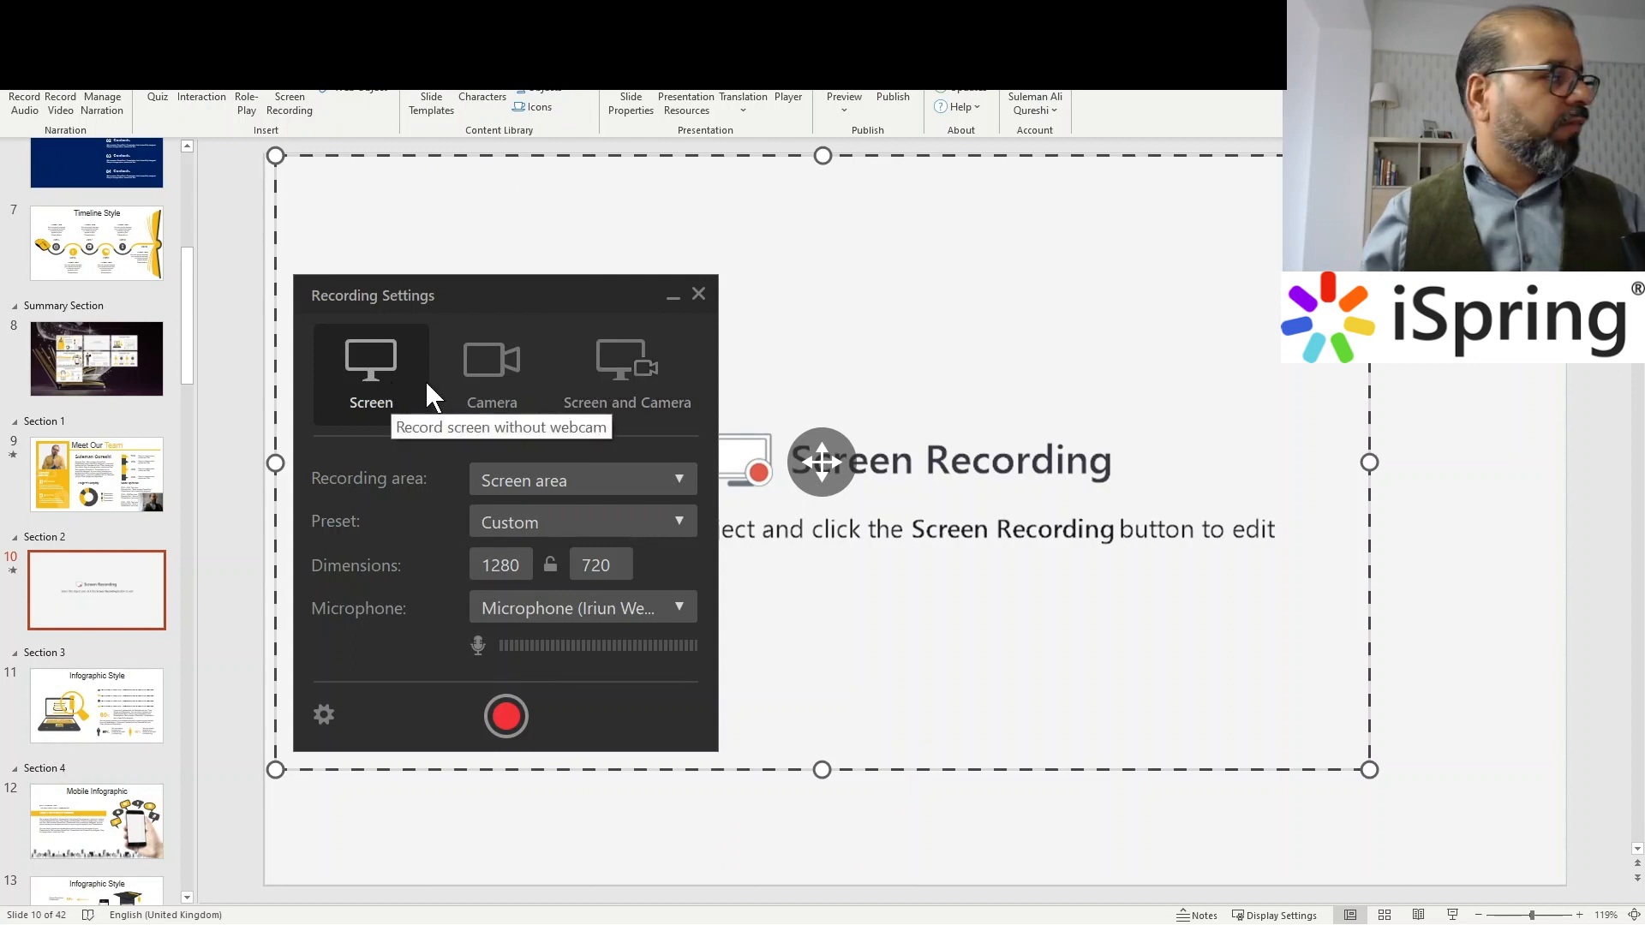
pyautogui.click(447, 375)
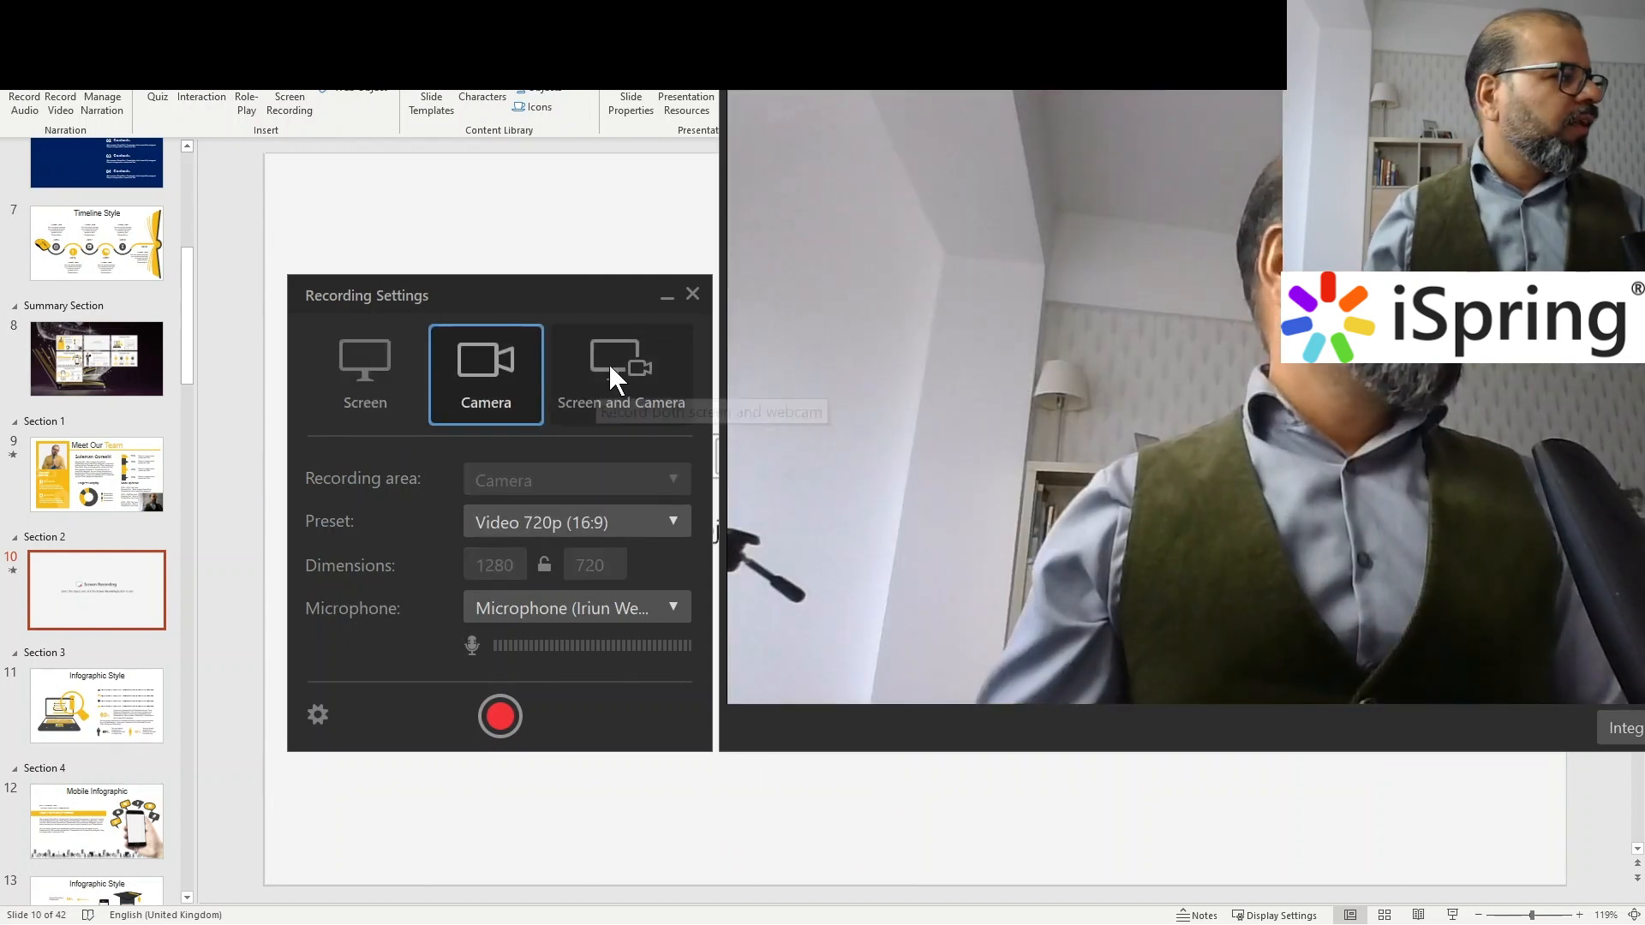
pyautogui.click(610, 368)
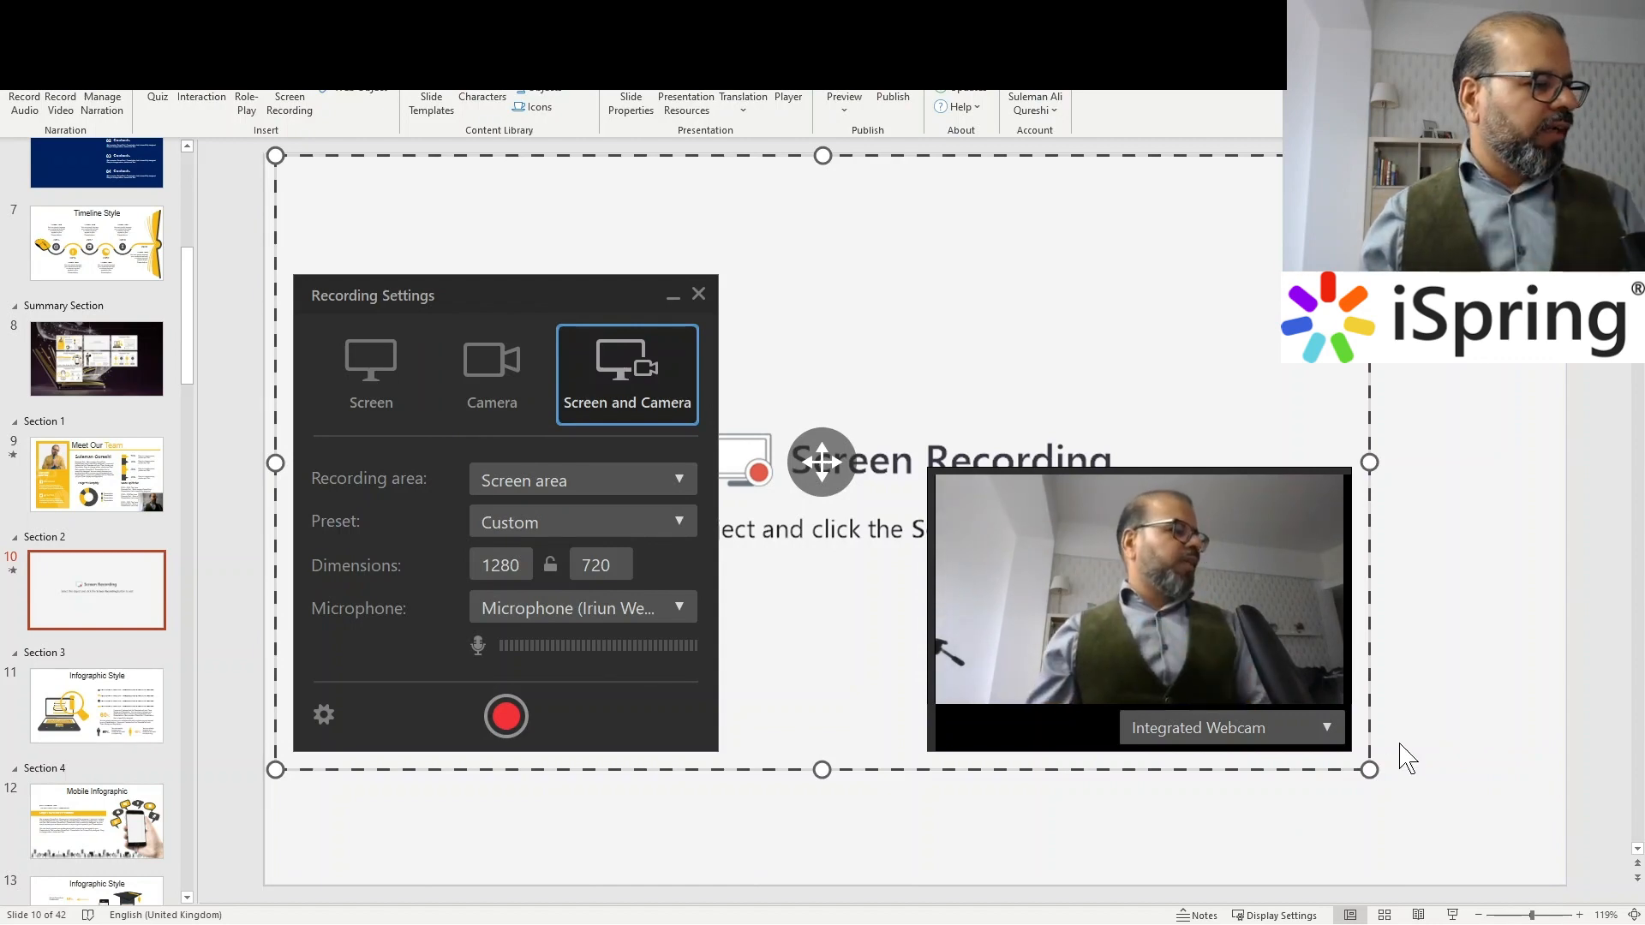
pyautogui.moveTo(1369, 769); pyautogui.dragTo(1555, 879)
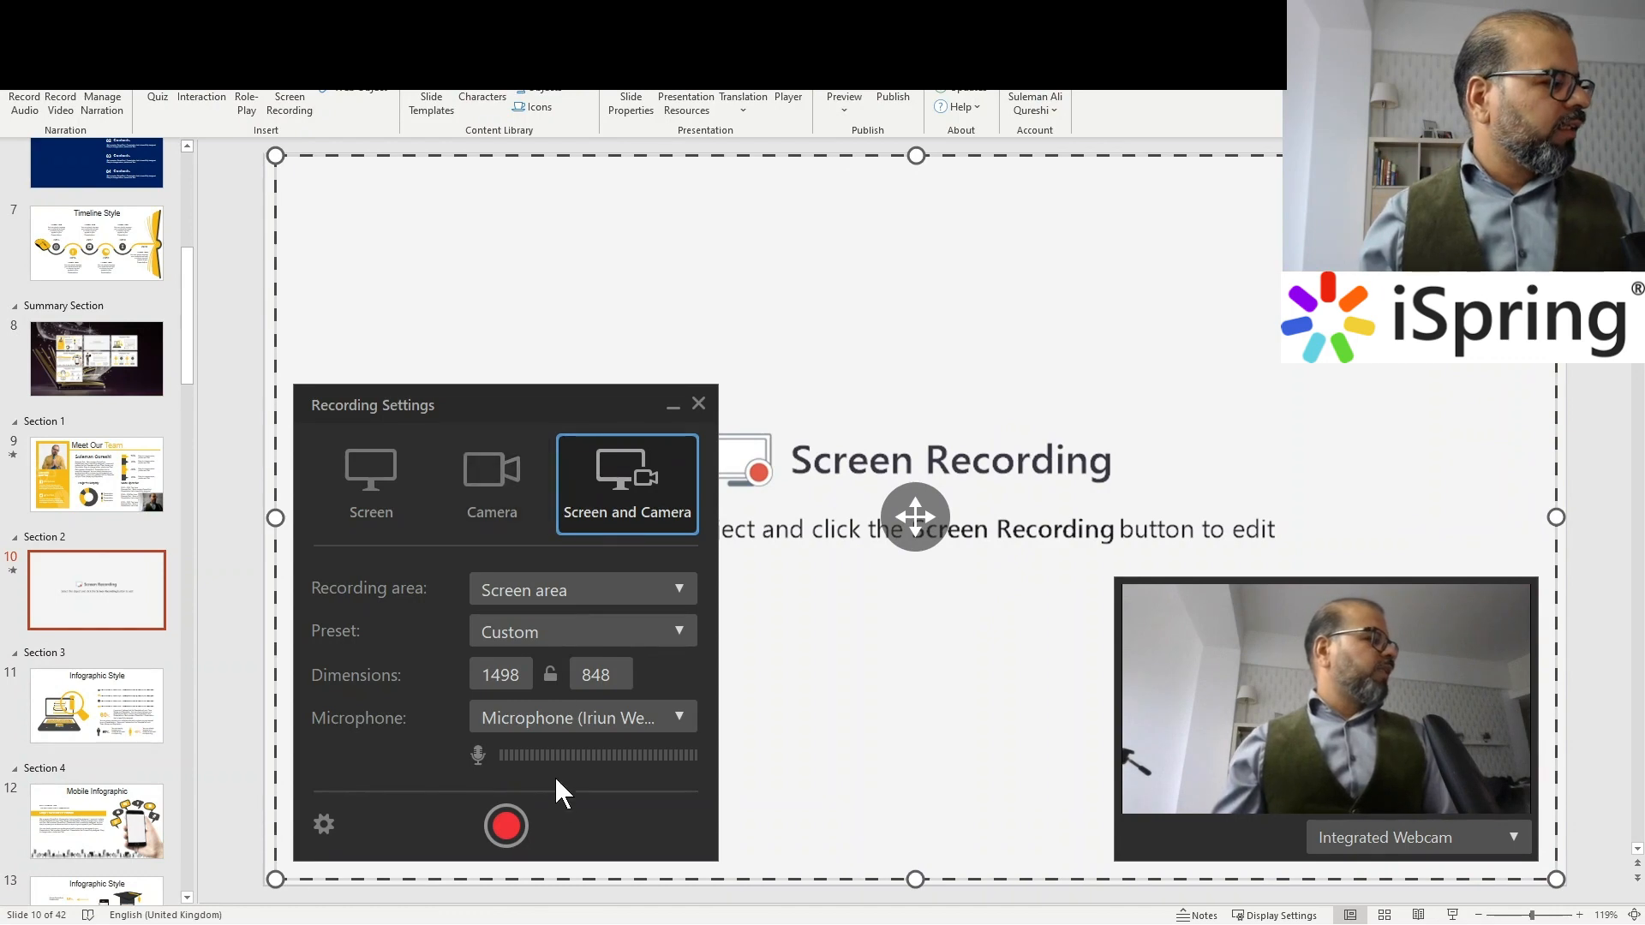
# - Choose Microphone Array (Realtek(R) Audio) as the recording's microphone and start recording
pyautogui.click(567, 727)
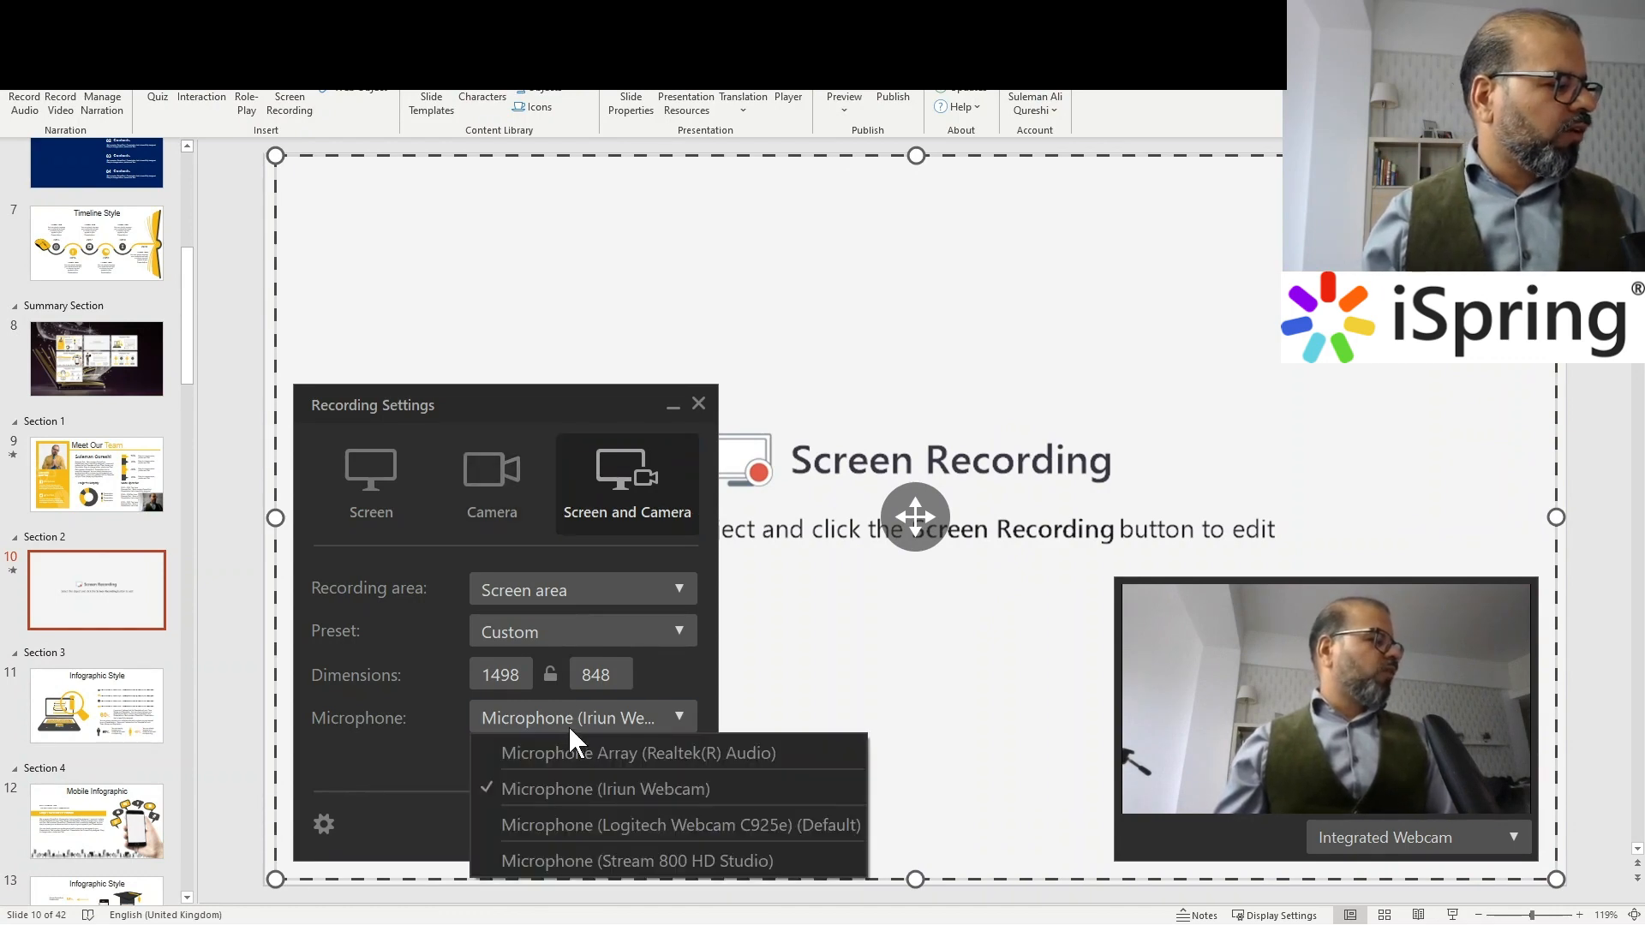
pyautogui.click(568, 725)
pyautogui.click(583, 730)
pyautogui.click(589, 722)
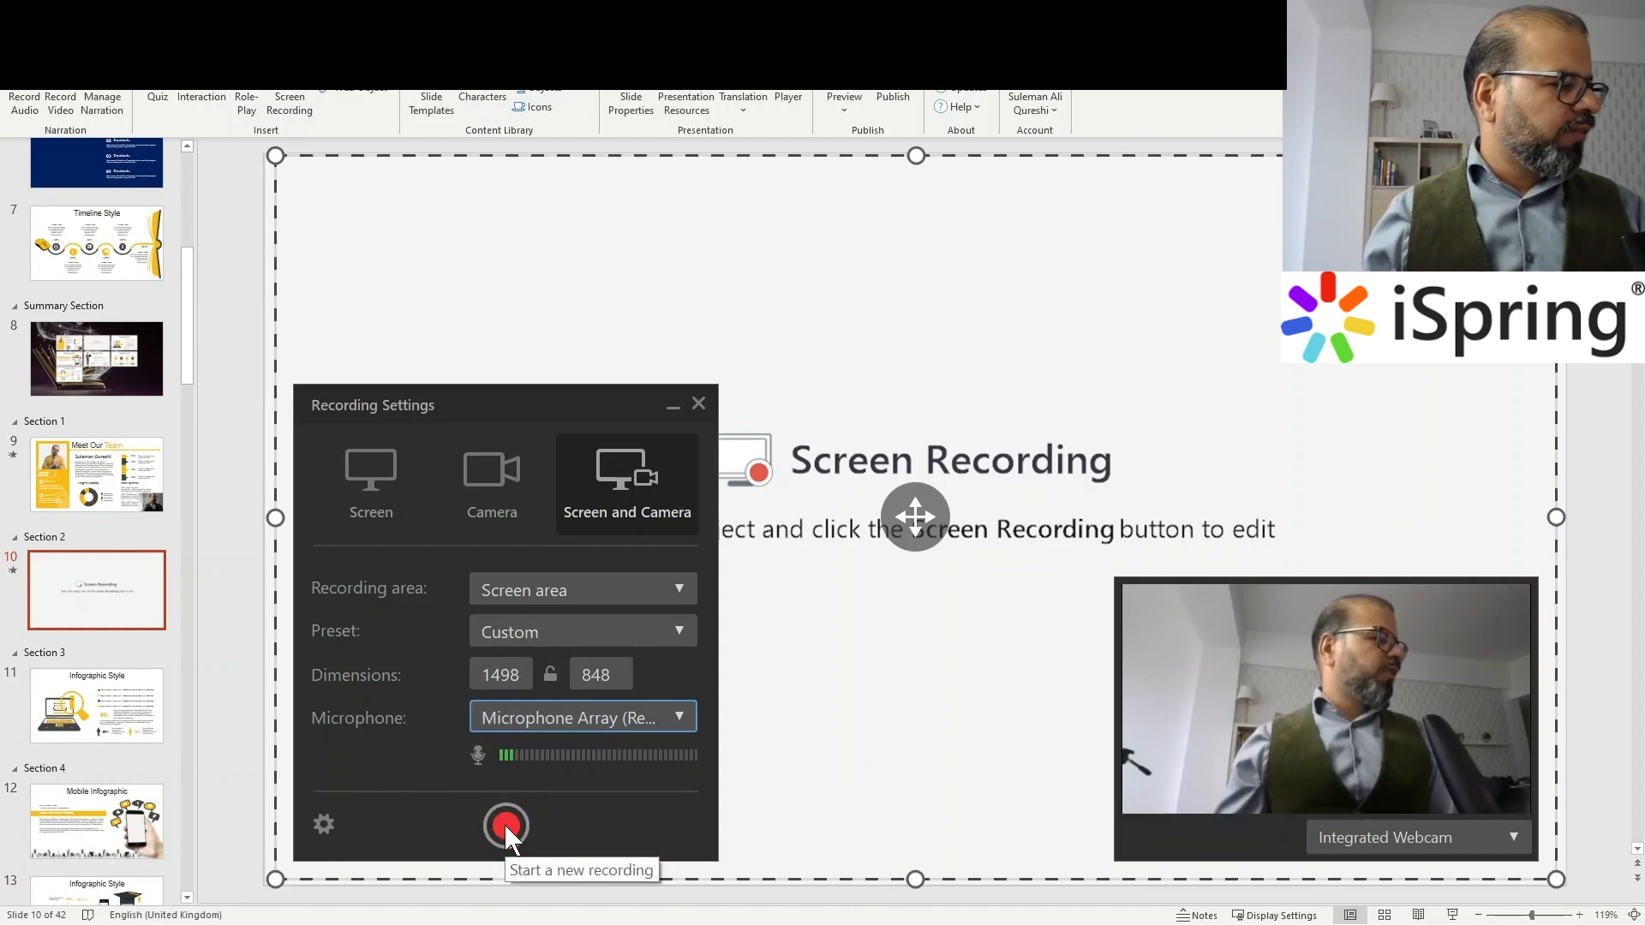
pyautogui.click(506, 828)
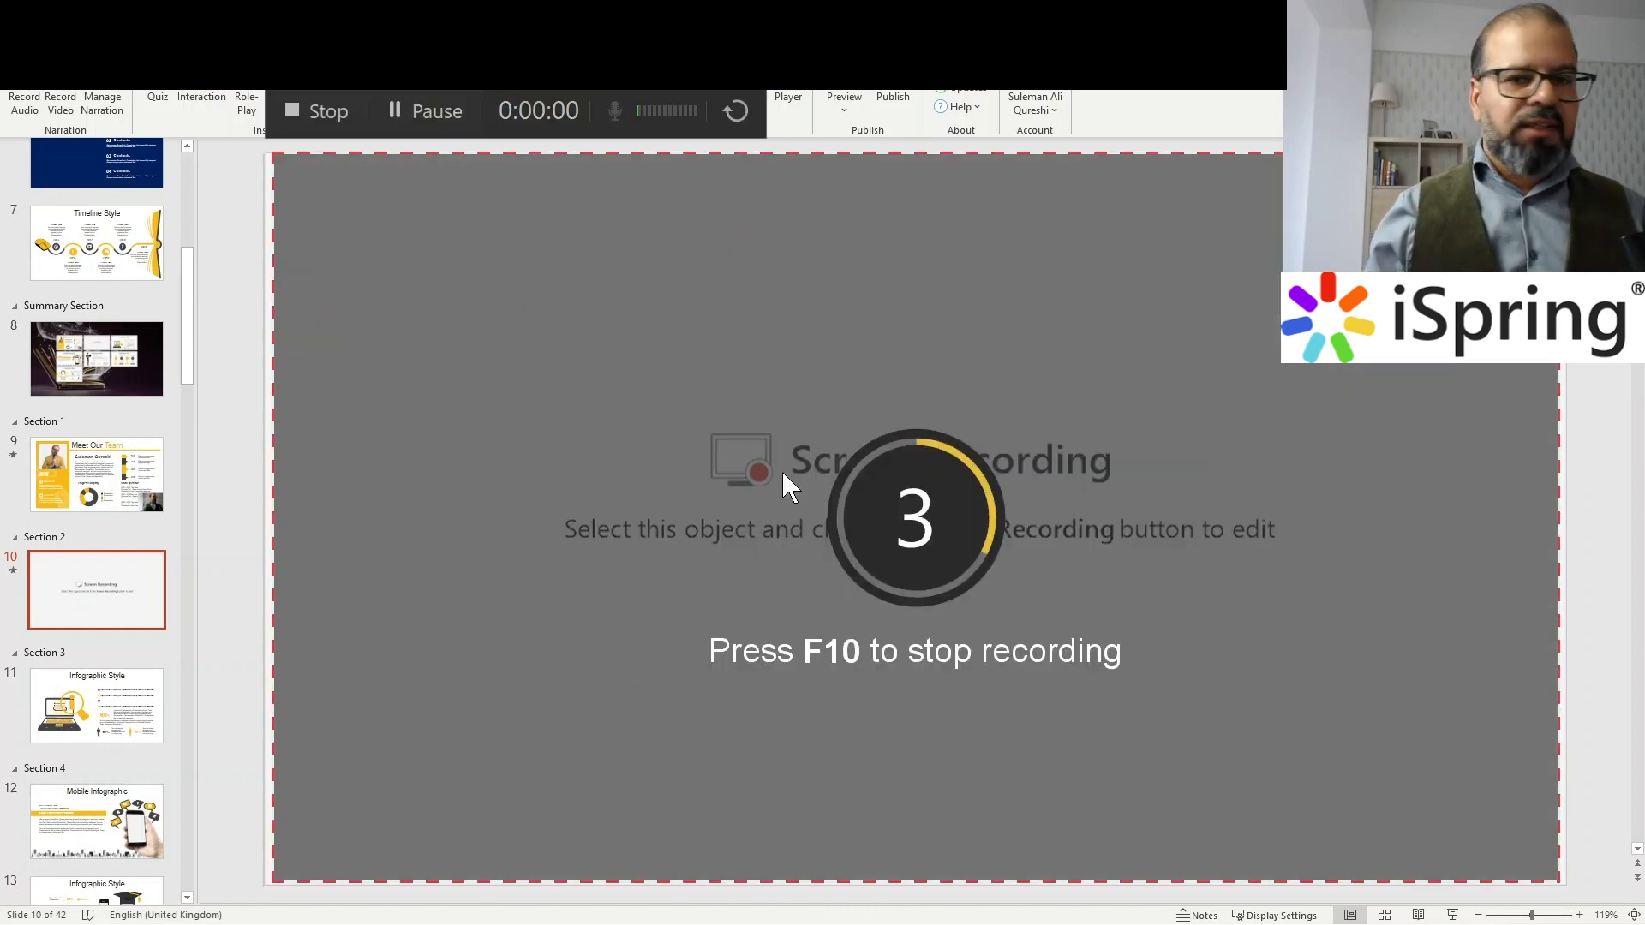